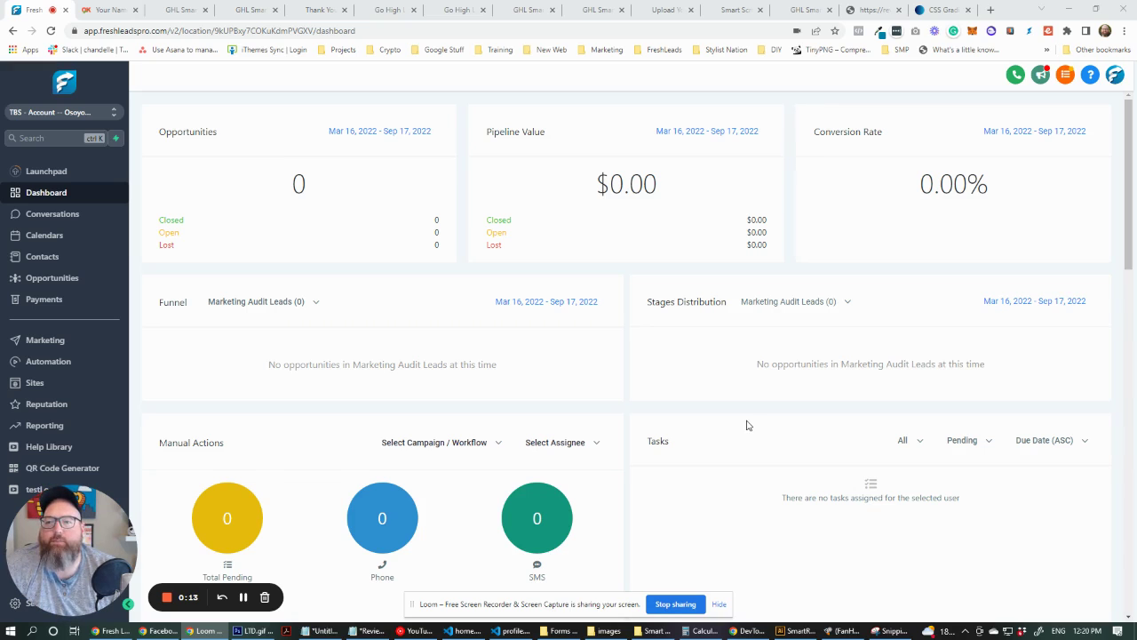
- Create a new form in the form builder under Sites
{"action": "left_click", "coordinate": [37, 382]}
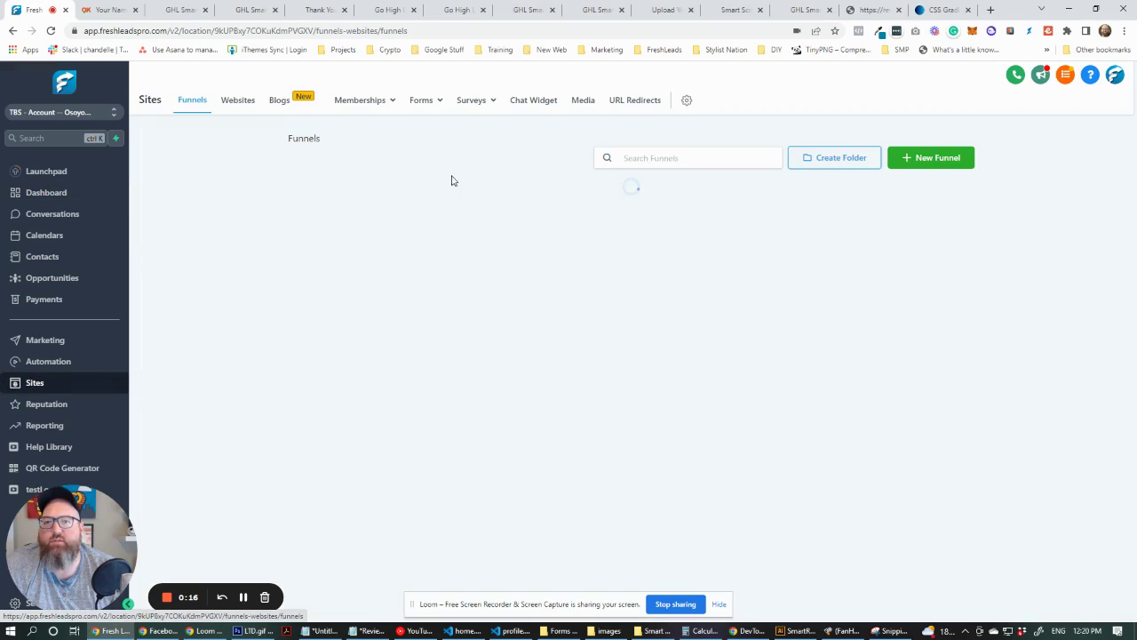
{"action": "mouse_move", "coordinate": [426, 107]}
{"action": "left_click", "coordinate": [404, 131]}
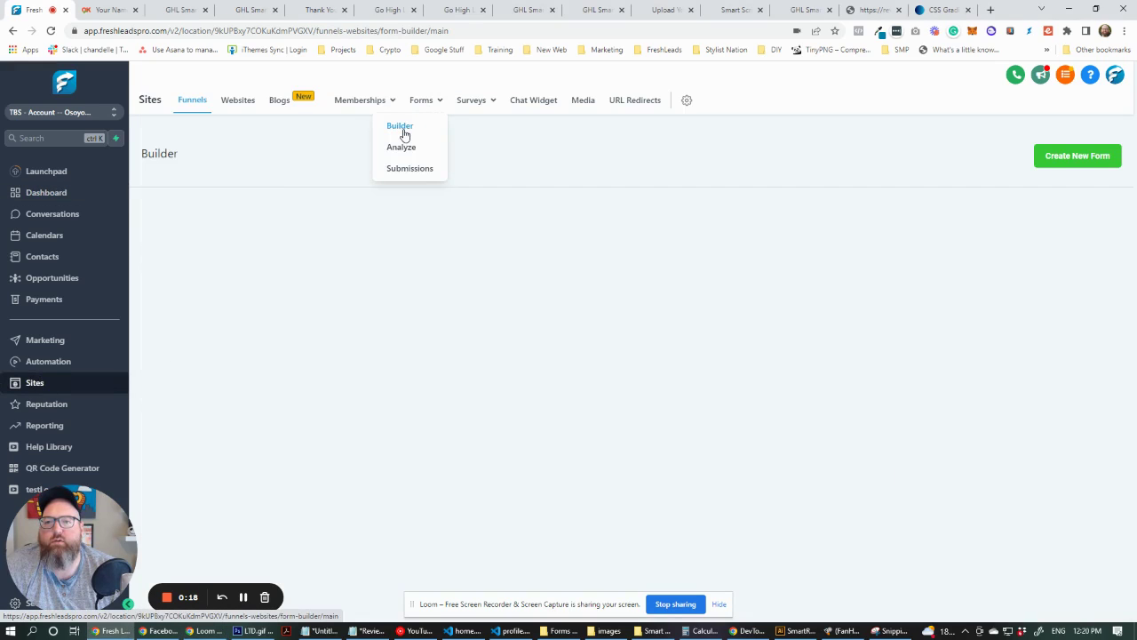
{"action": "left_click", "coordinate": [1070, 157]}
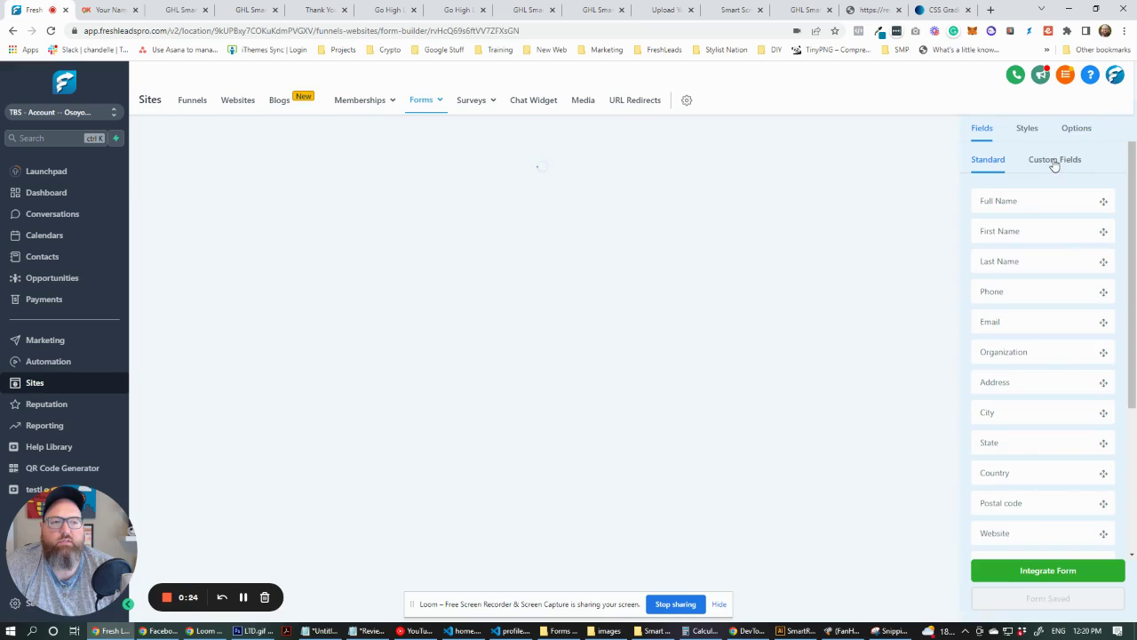
- Add the custom fields "Topic for call" and "Website" to the new form, in that order
{"action": "scroll", "coordinate": [1071, 374], "scroll_direction": "down", "scroll_amount": 3}
{"action": "scroll", "coordinate": [1070, 374], "scroll_direction": "up", "scroll_amount": 3}
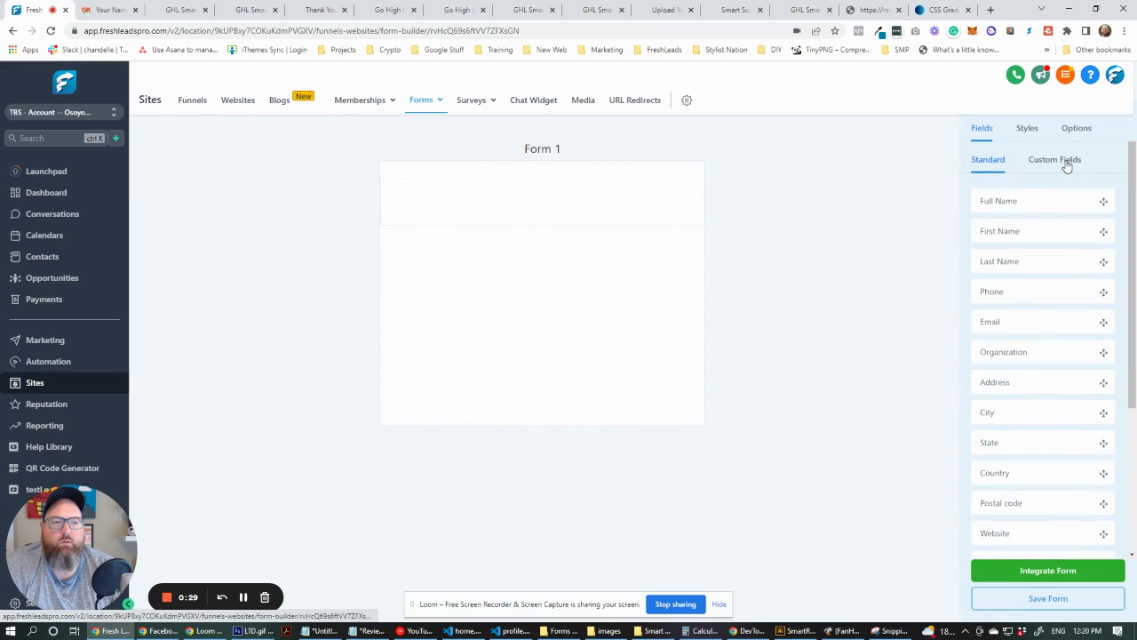
{"action": "left_click", "coordinate": [1066, 163]}
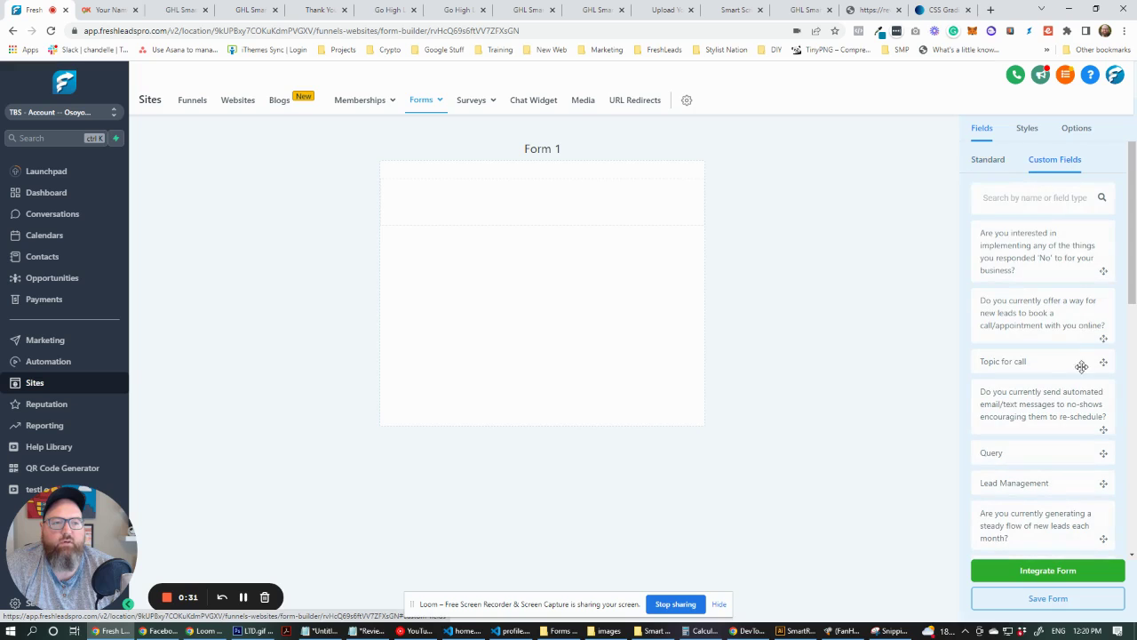
{"action": "left_click_drag", "start_coordinate": [1132, 252], "coordinate": [1135, 298]}
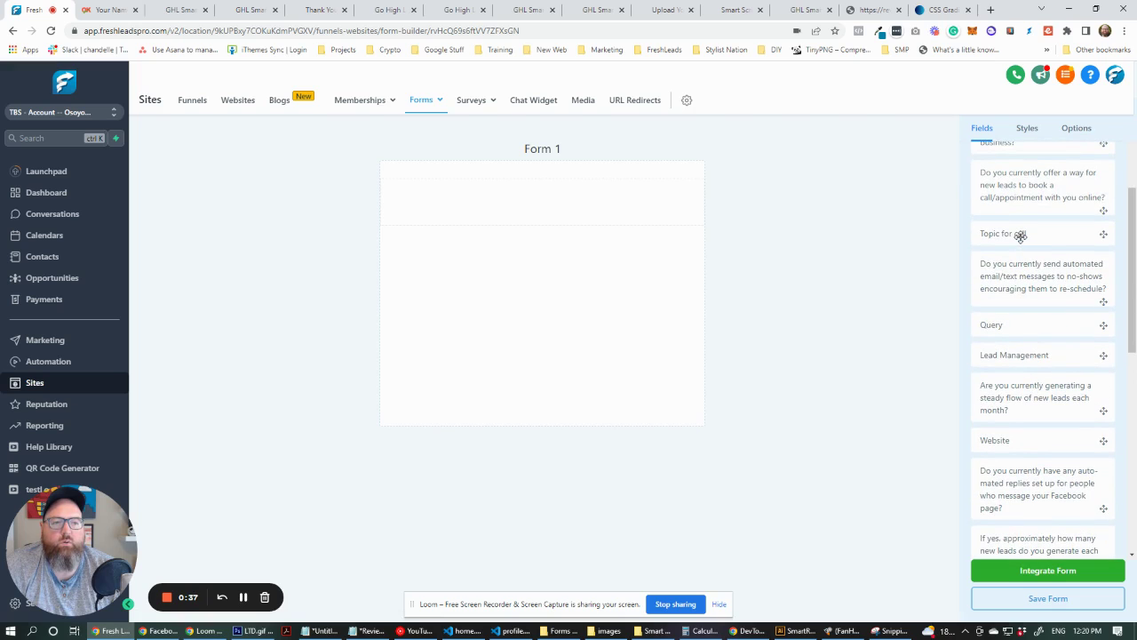
{"action": "left_click_drag", "start_coordinate": [1022, 242], "coordinate": [511, 222]}
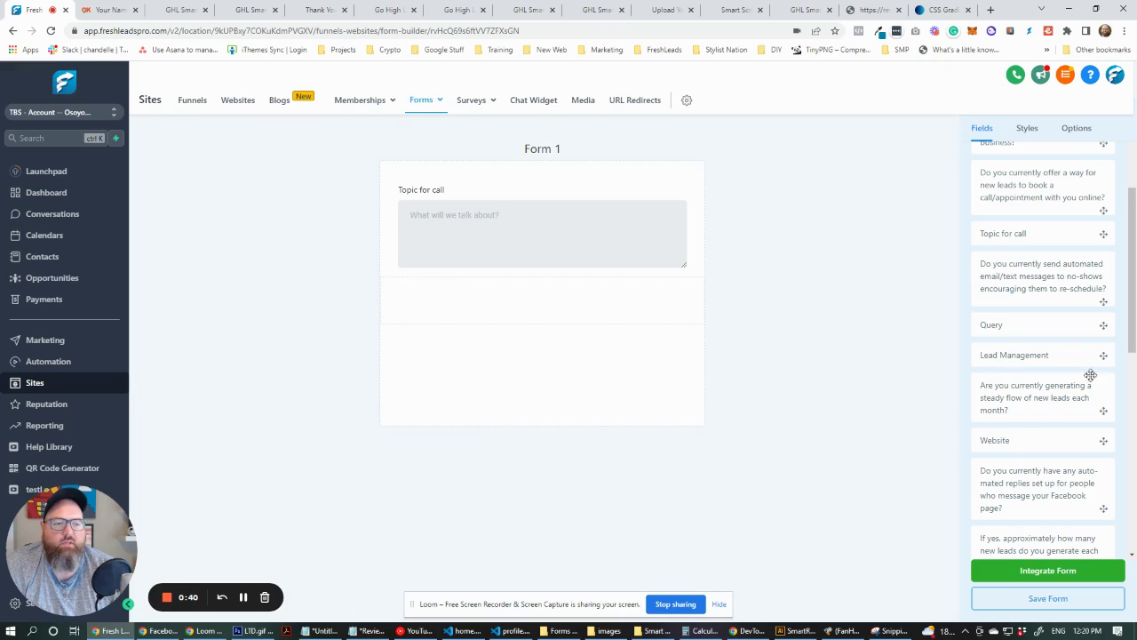
{"action": "left_click_drag", "start_coordinate": [1015, 437], "coordinate": [569, 306]}
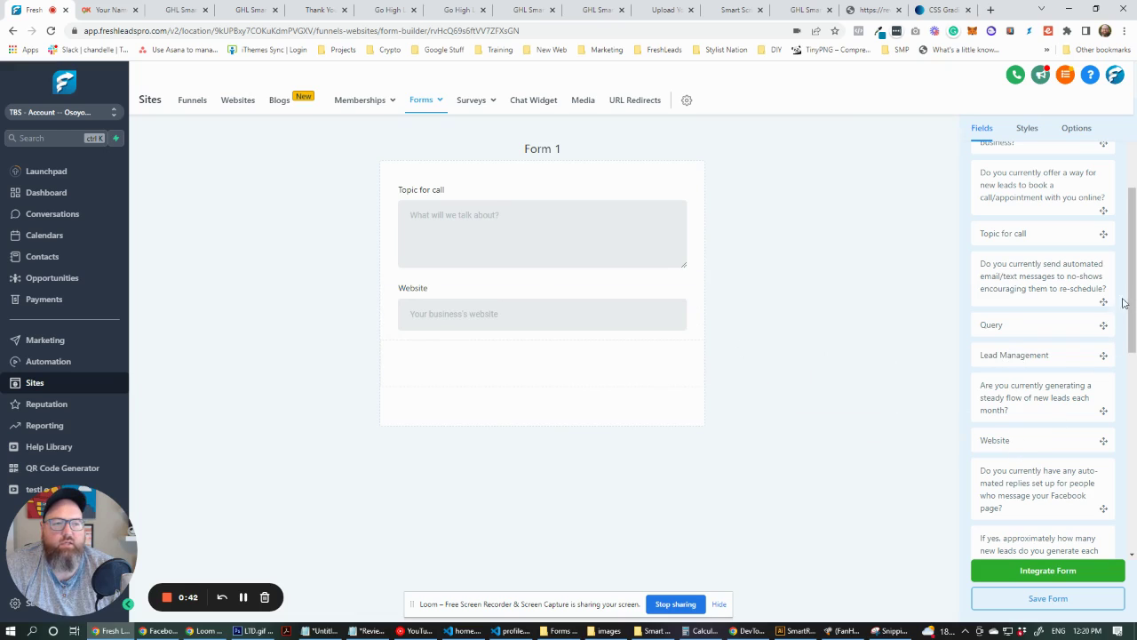
- Add the question "Do you have a way of knowing your staff is calling new leads within five minutes?" below Website and save the form
{"action": "scroll", "coordinate": [1040, 355], "scroll_direction": "down", "scroll_amount": 5}
{"action": "scroll", "coordinate": [1044, 355], "scroll_direction": "down", "scroll_amount": 2}
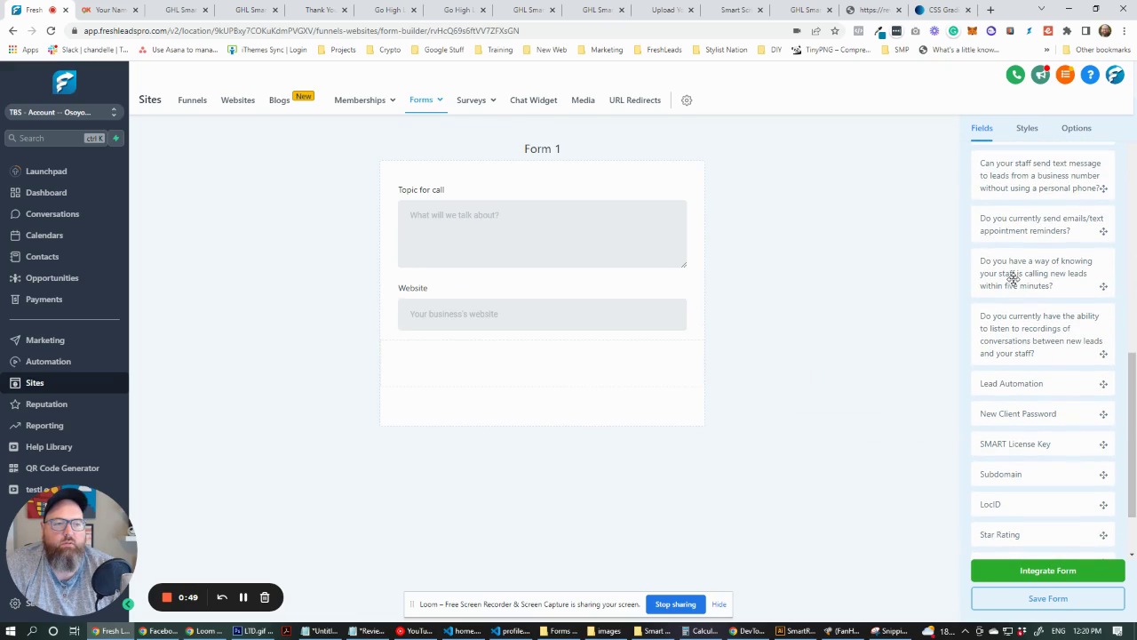
{"action": "left_click_drag", "start_coordinate": [1024, 275], "coordinate": [516, 354]}
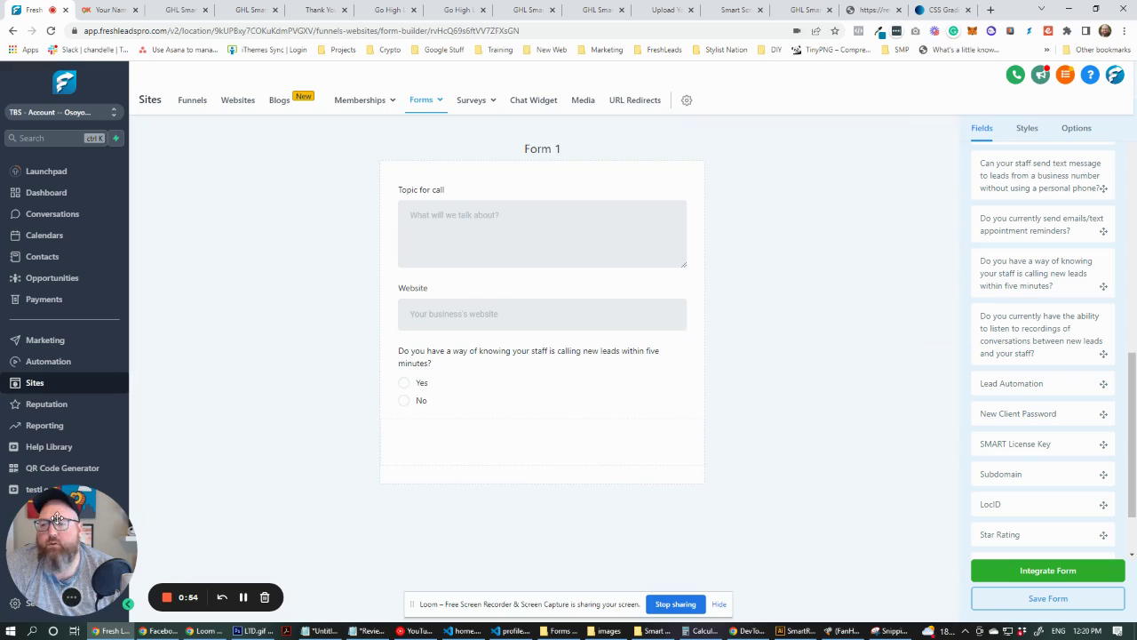
{"action": "left_click", "coordinate": [1043, 603]}
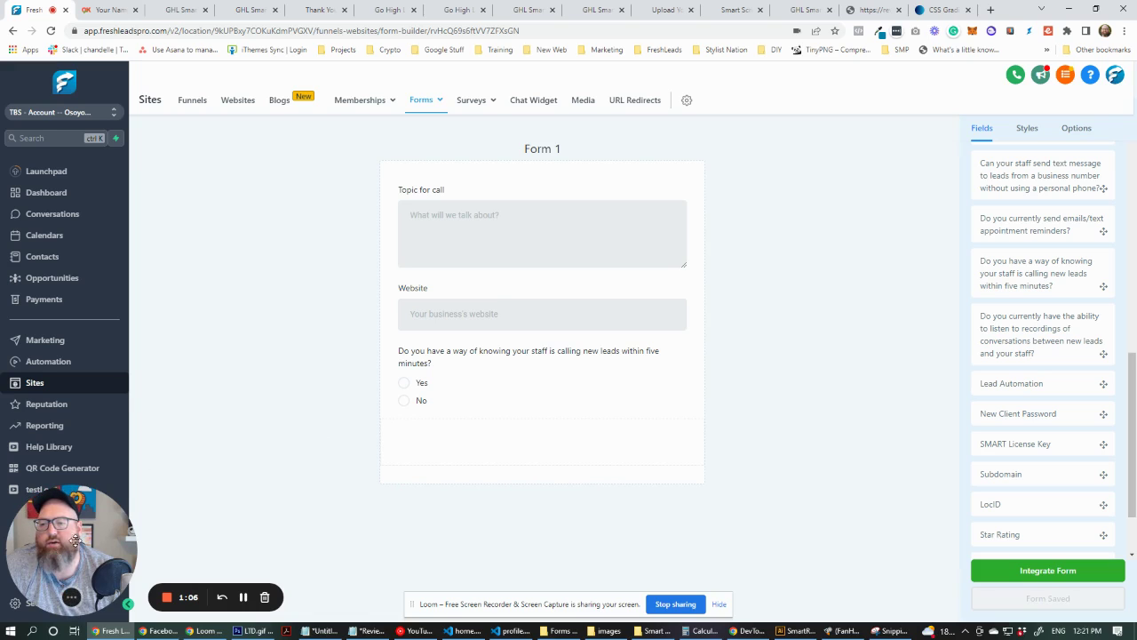
{"action": "left_click", "coordinate": [111, 597]}
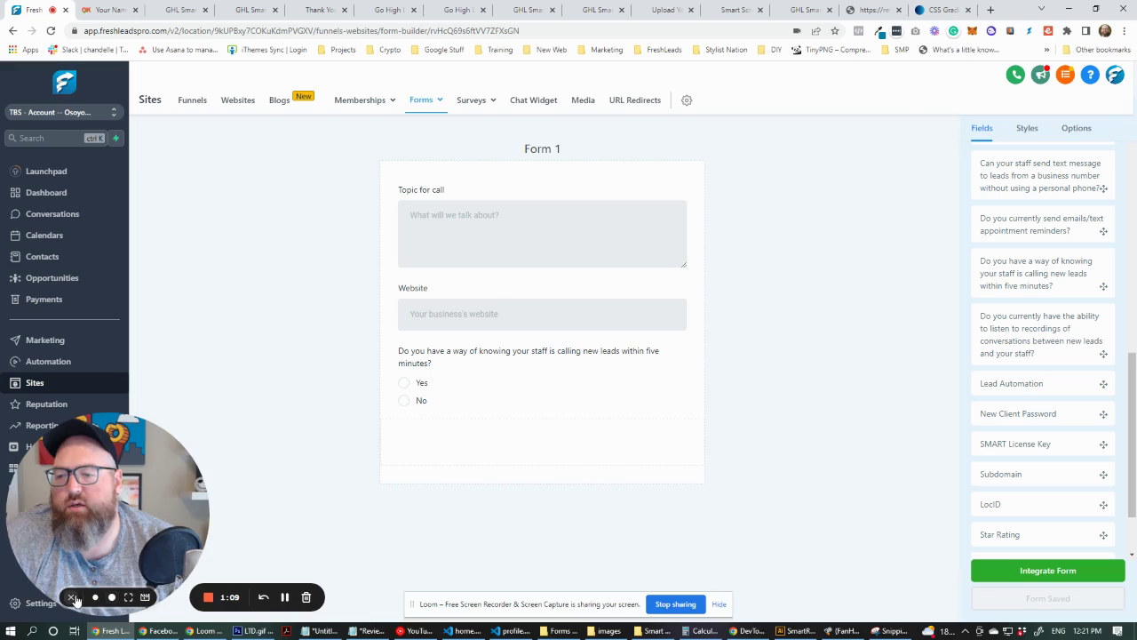
{"action": "left_click", "coordinate": [74, 599]}
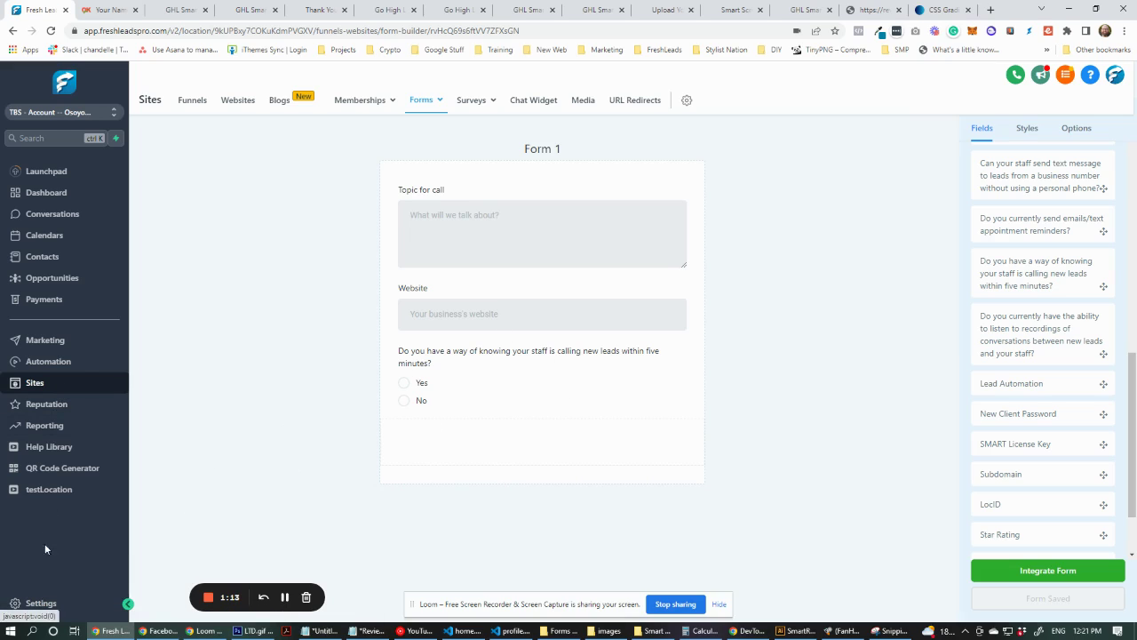
- Open the account's Custom Values settings and start a new custom value named "Website"
{"action": "left_click", "coordinate": [42, 603]}
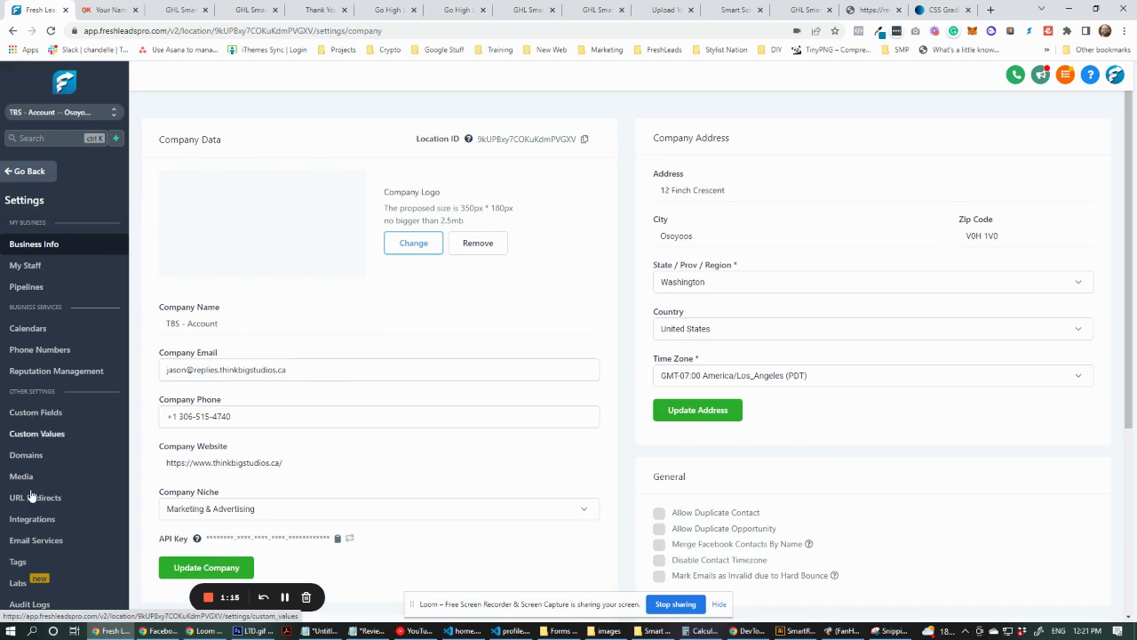
{"action": "left_click", "coordinate": [36, 432]}
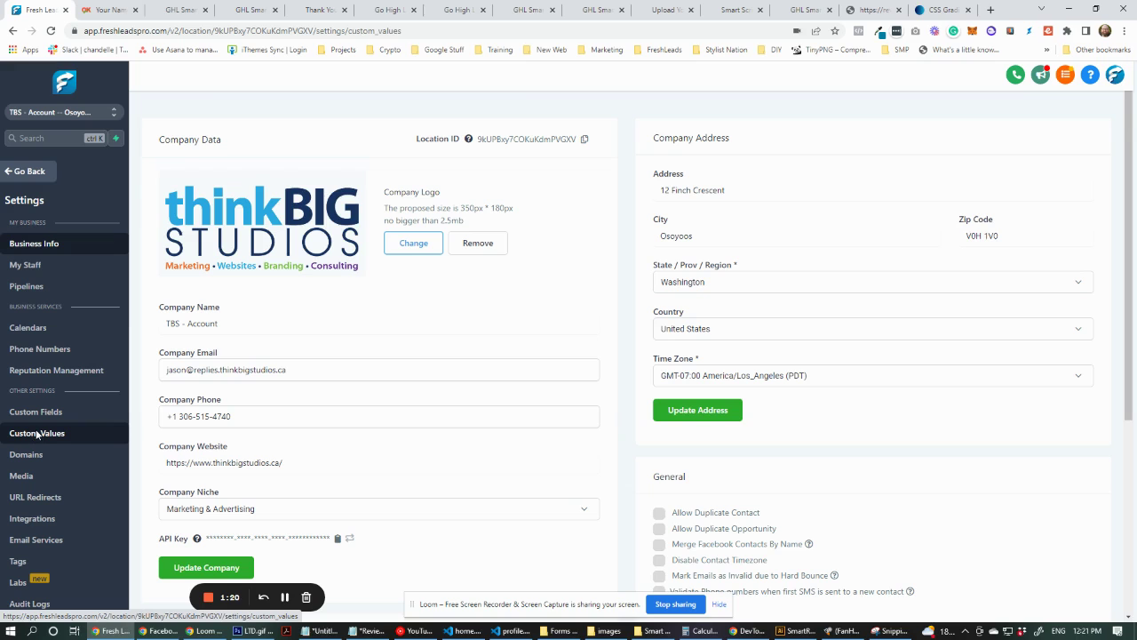
{"action": "left_click", "coordinate": [1038, 130]}
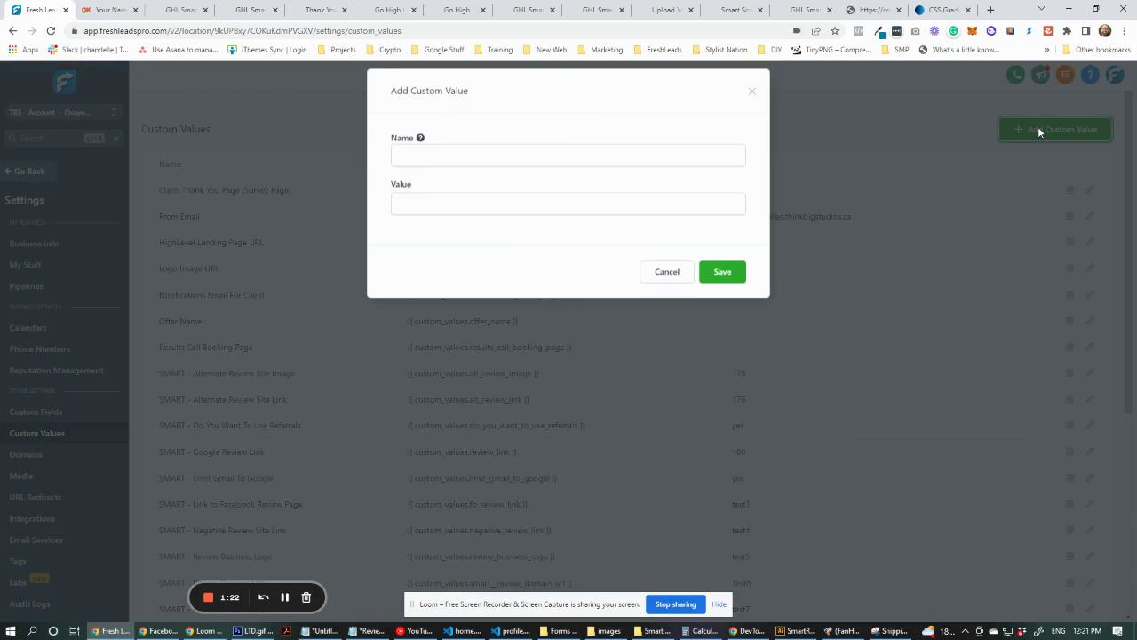
{"action": "left_click", "coordinate": [515, 171]}
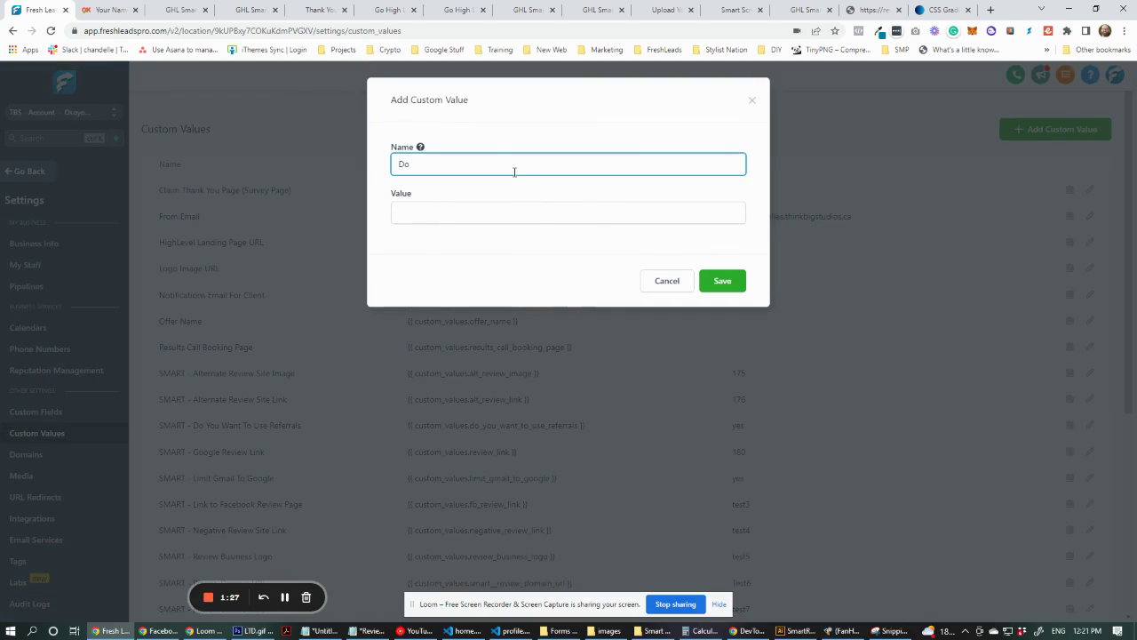
{"action": "key", "text": "BackSpace"}
{"action": "key", "text": "BackSpace"}
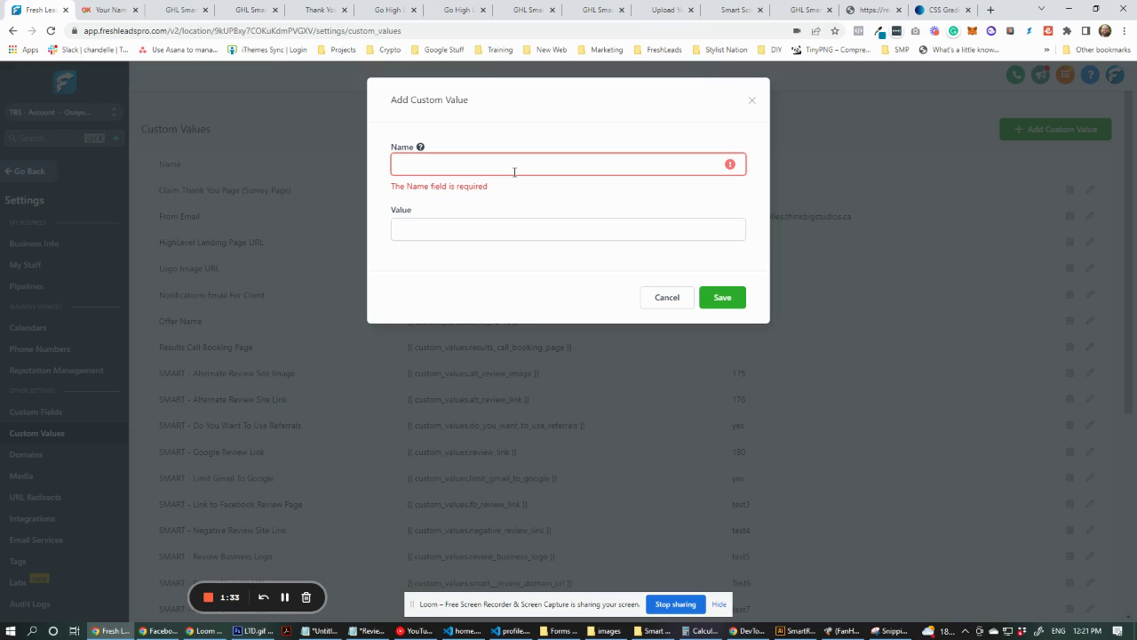
{"action": "type", "text": "Website"}
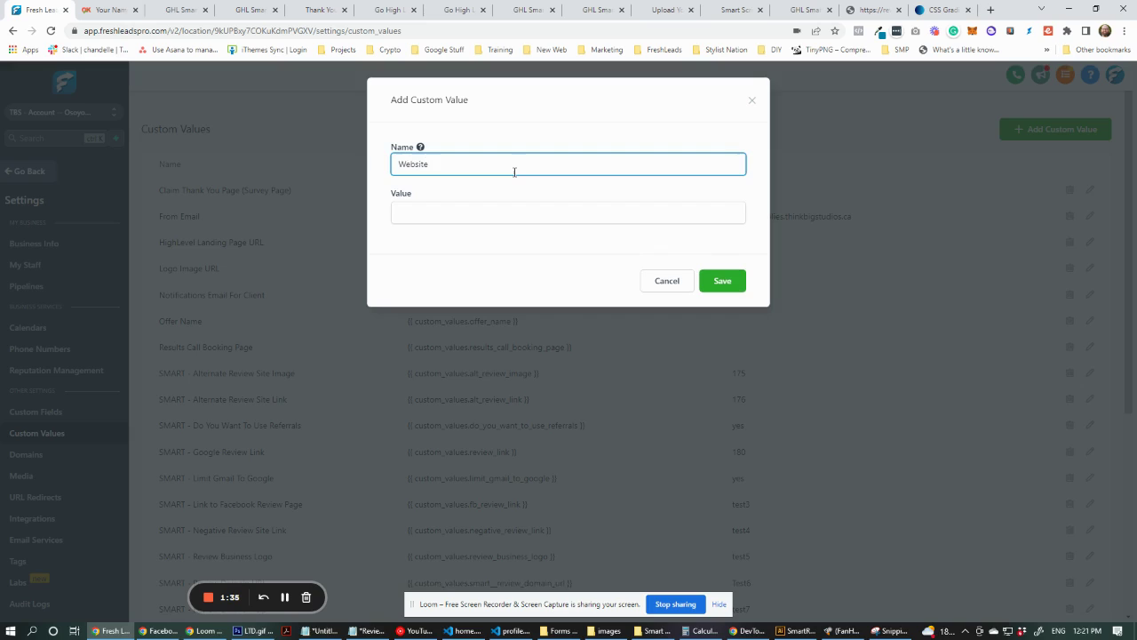
- Enter a placeholder value for the Website custom value and save it
{"action": "left_click", "coordinate": [476, 215]}
{"action": "type", "text": "te"}
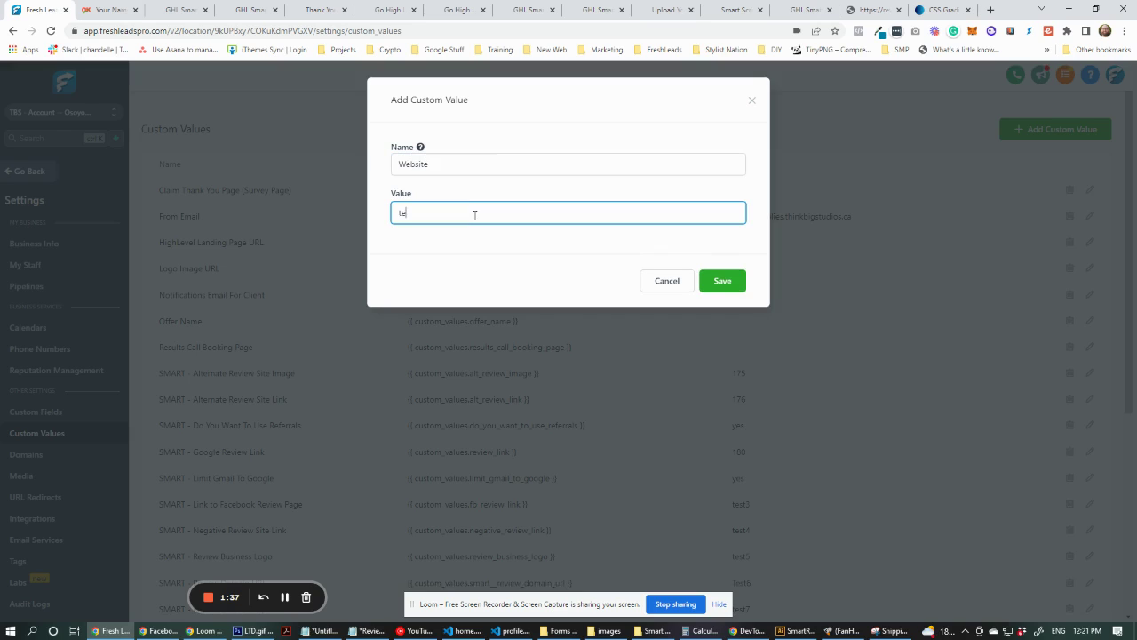
{"action": "key", "text": "BackSpace"}
{"action": "key", "text": "BackSpace"}
{"action": "type", "text": "{"}
{"action": "left_click", "coordinate": [733, 284]}
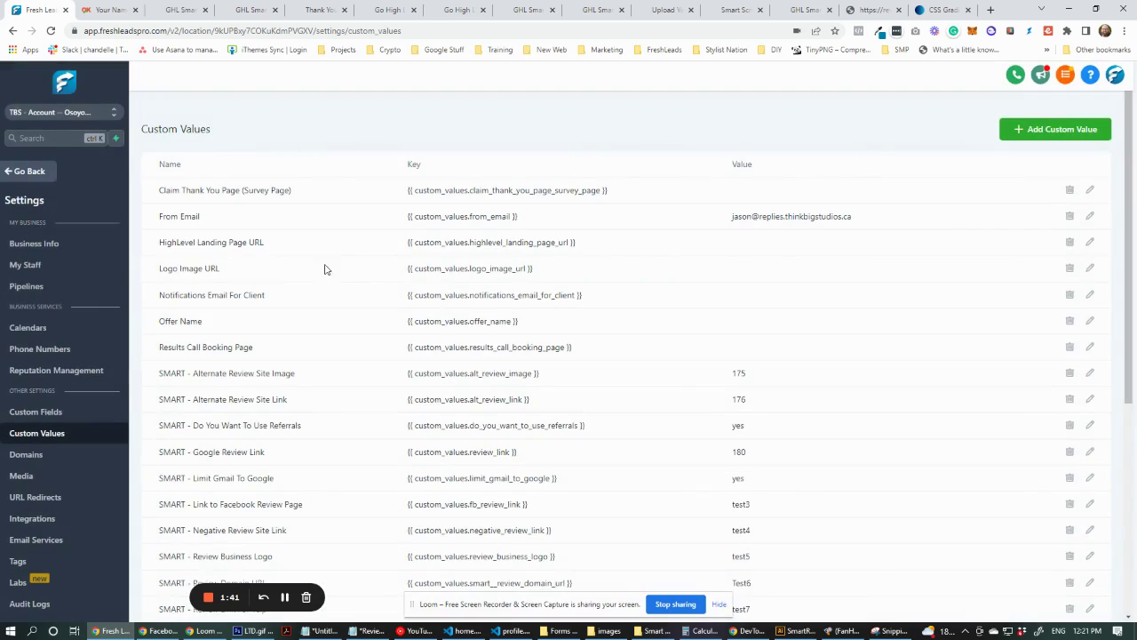
- Add a custom value named "Followup Call" with the value "." and save it
{"action": "left_click", "coordinate": [1052, 135]}
{"action": "left_click", "coordinate": [472, 169]}
{"action": "type", "text": "Fo"}
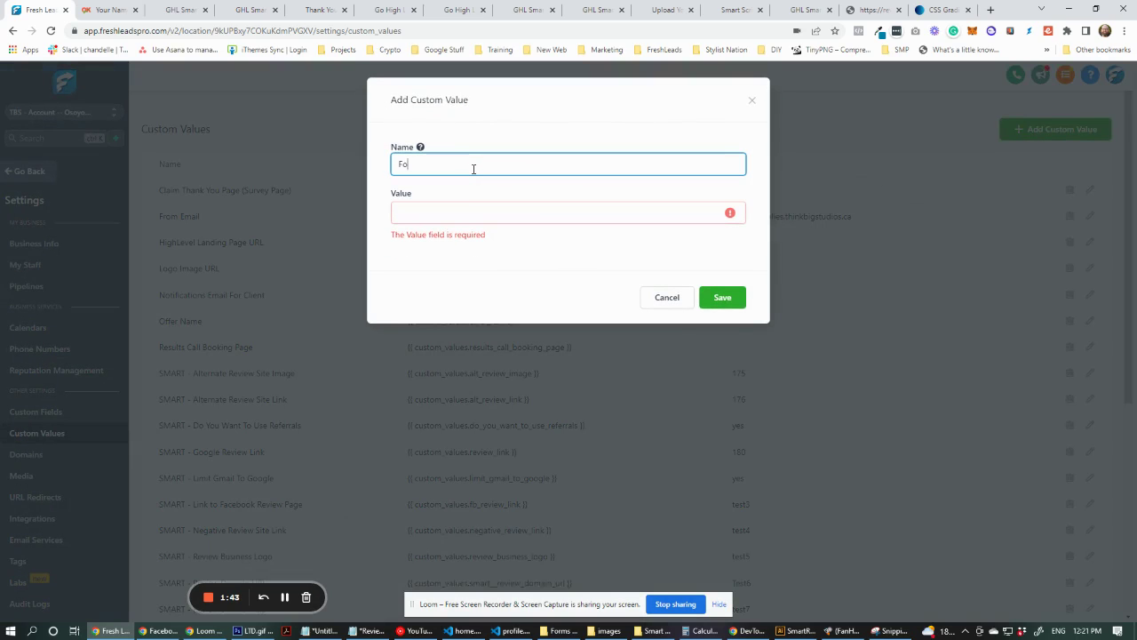
{"action": "type", "text": "llowup F"}
{"action": "type", "text": "all"}
{"action": "left_click", "coordinate": [464, 210]}
{"action": "type", "text": "{"}
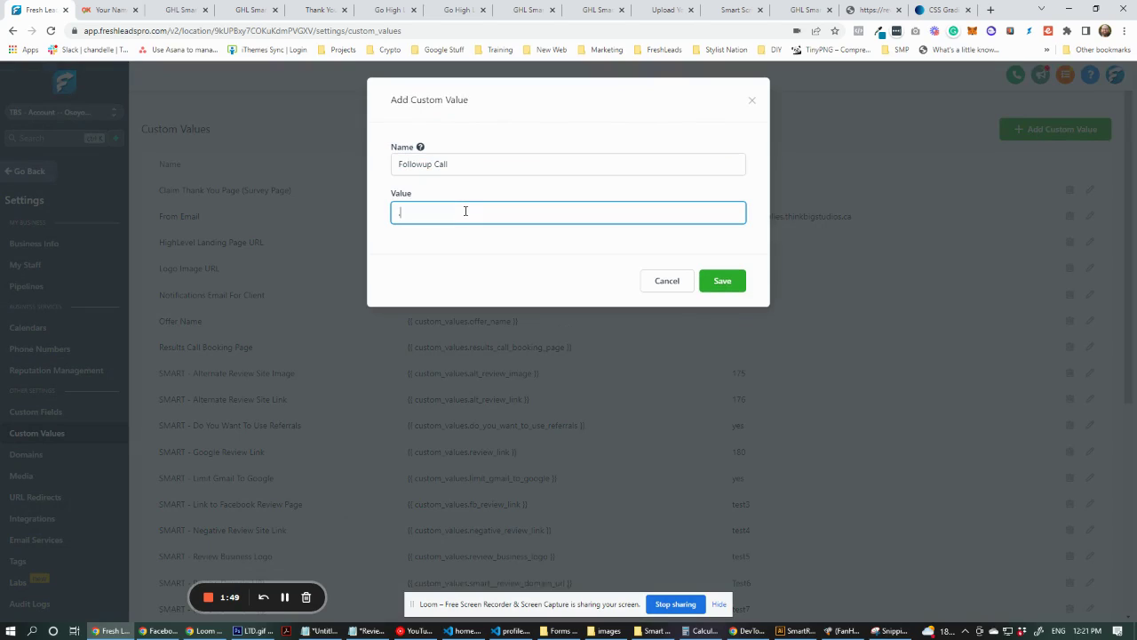
{"action": "left_click", "coordinate": [732, 285]}
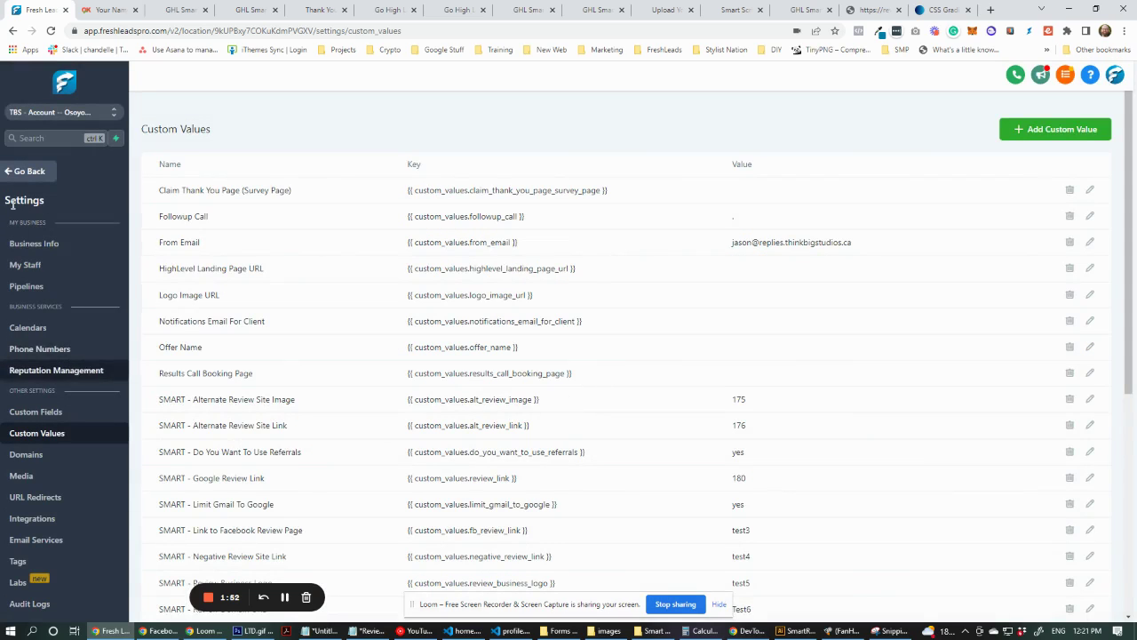
- Check the custom fields list for field names, and add a custom value named "Top For Call" with the value "."
{"action": "left_click", "coordinate": [38, 418]}
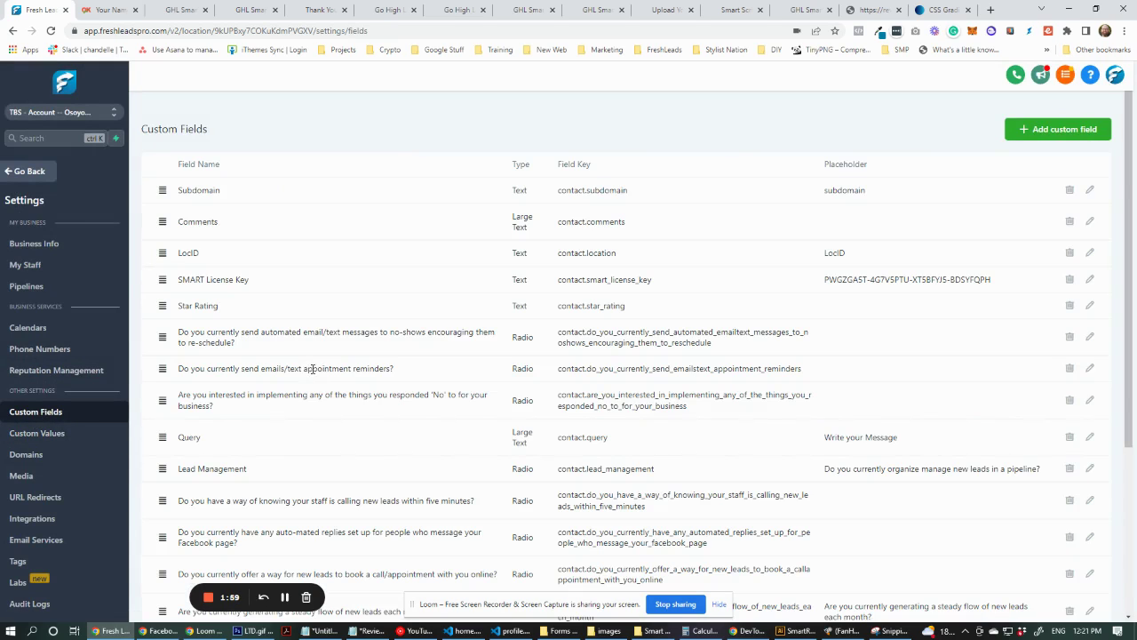
{"action": "scroll", "coordinate": [362, 432], "scroll_direction": "down", "scroll_amount": 3}
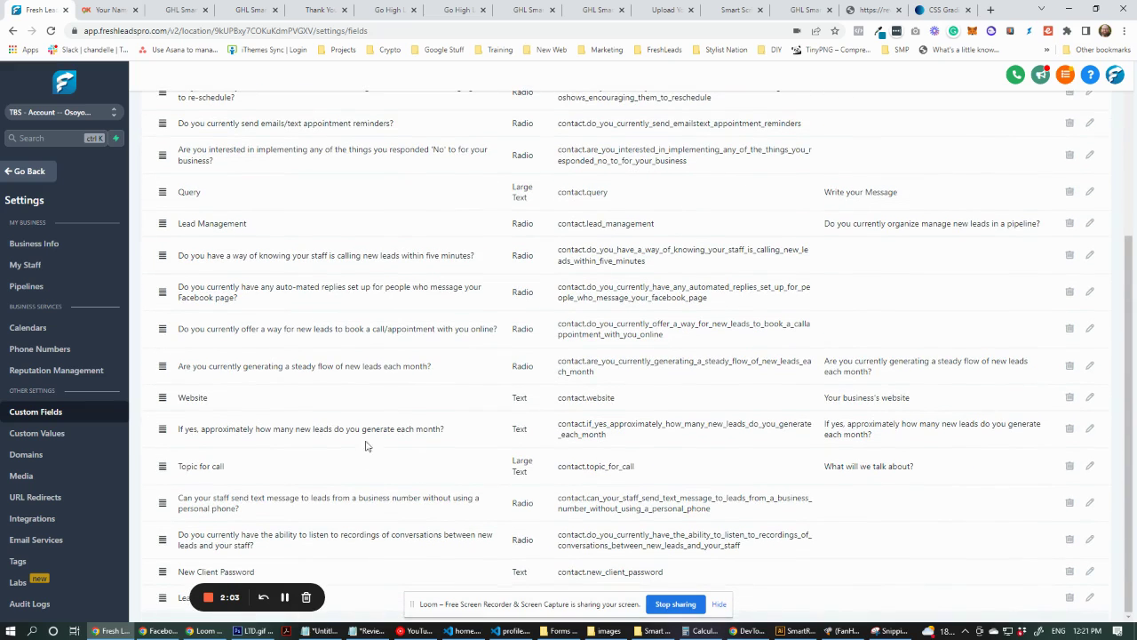
{"action": "left_click", "coordinate": [36, 433]}
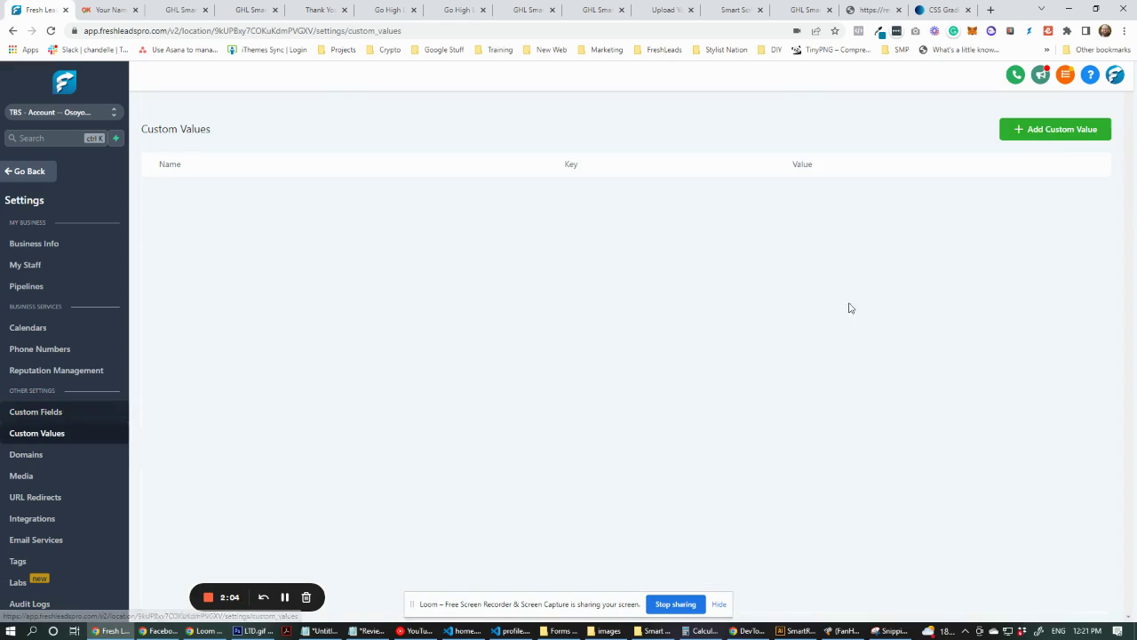
{"action": "left_click", "coordinate": [1054, 129]}
{"action": "left_click", "coordinate": [455, 169]}
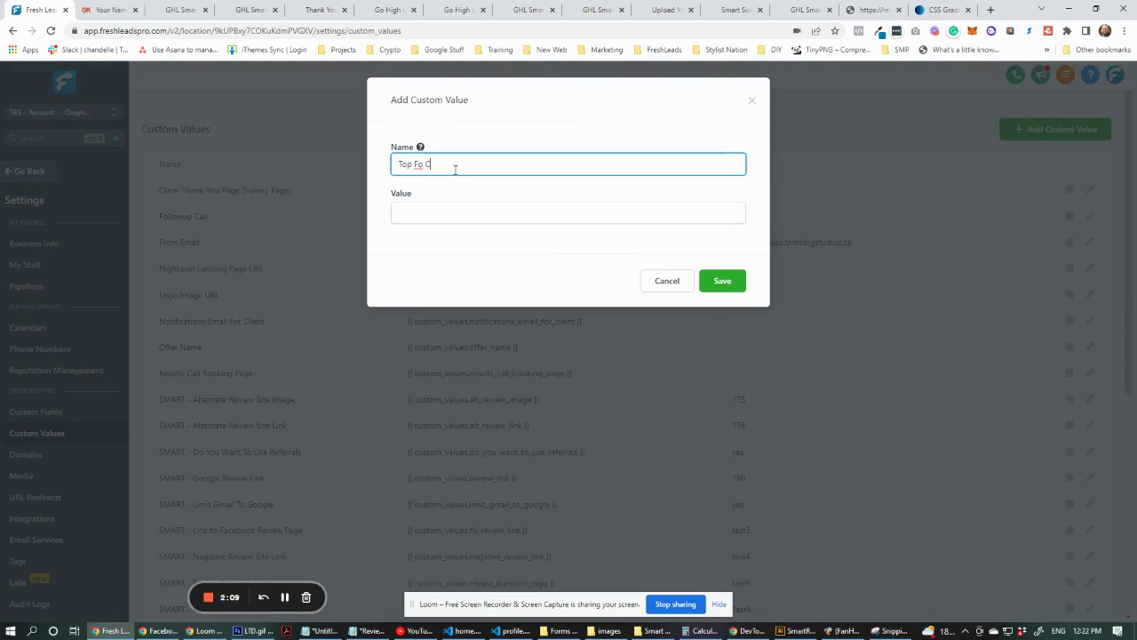
{"action": "key", "text": "BackSpace"}
{"action": "key", "text": "BackSpace"}
{"action": "key", "text": "BackSpace"}
{"action": "key", "text": "BackSpace"}
{"action": "key", "text": "BackSpace"}
{"action": "key", "text": "Tab"}
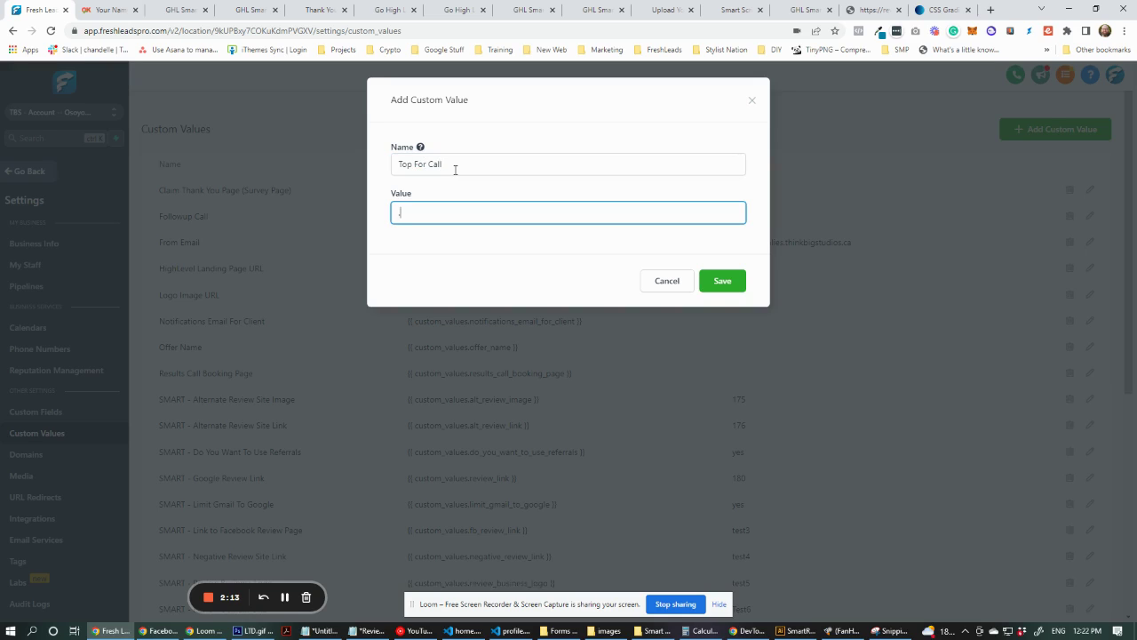
{"action": "left_click", "coordinate": [707, 291]}
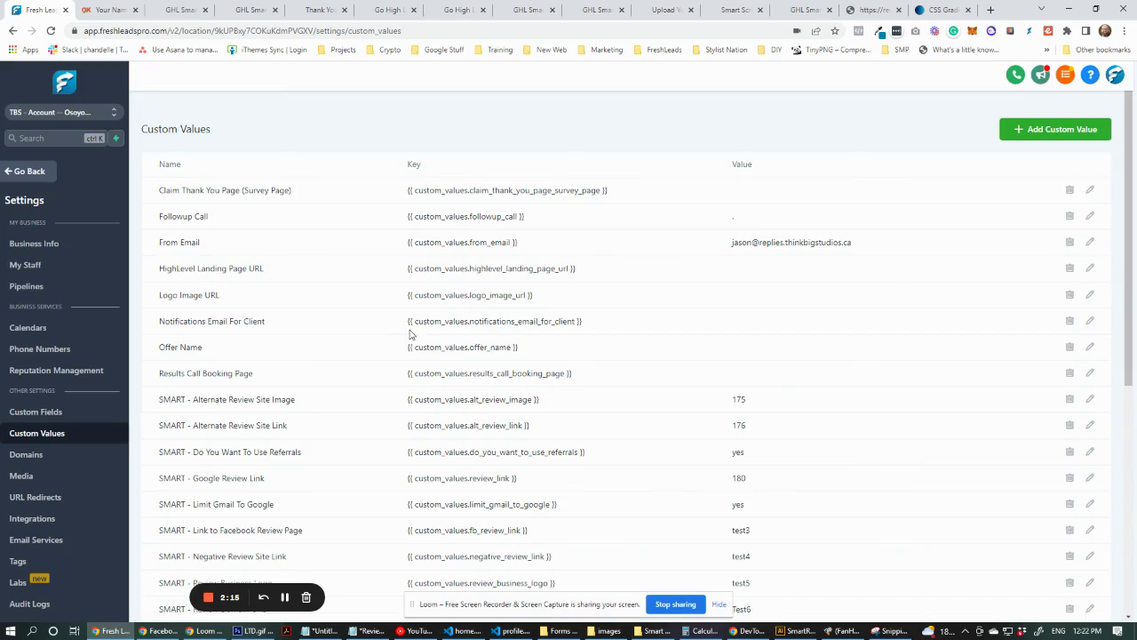
- Leave the settings and open the SMART Script Demos funnel inside the SMART Scripts folder
{"action": "left_click", "coordinate": [23, 172]}
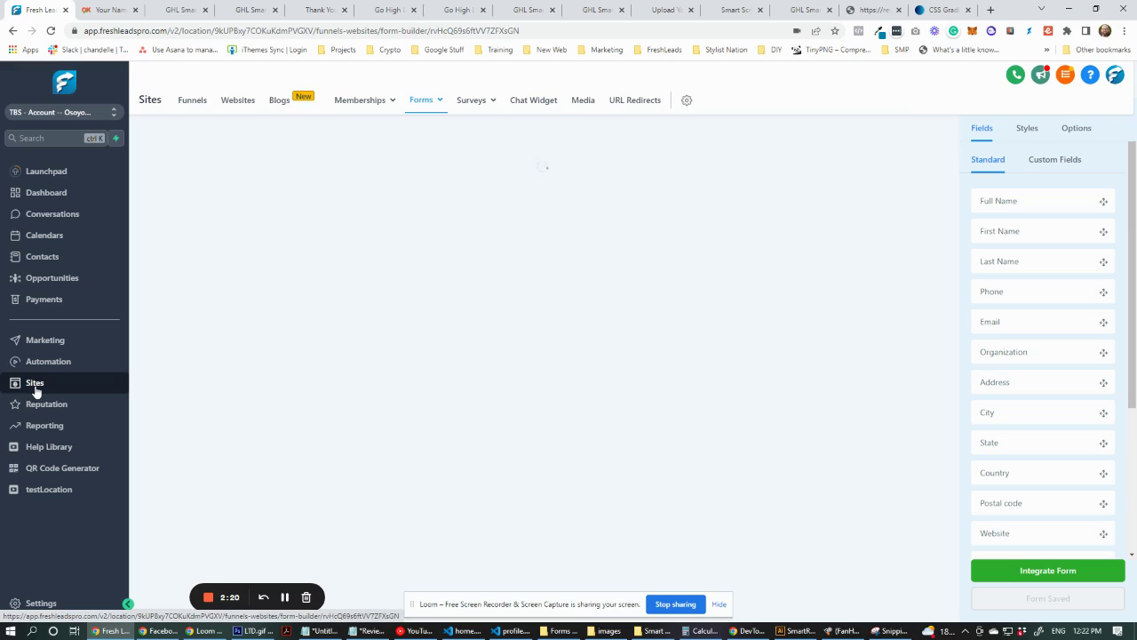
{"action": "left_click", "coordinate": [198, 103]}
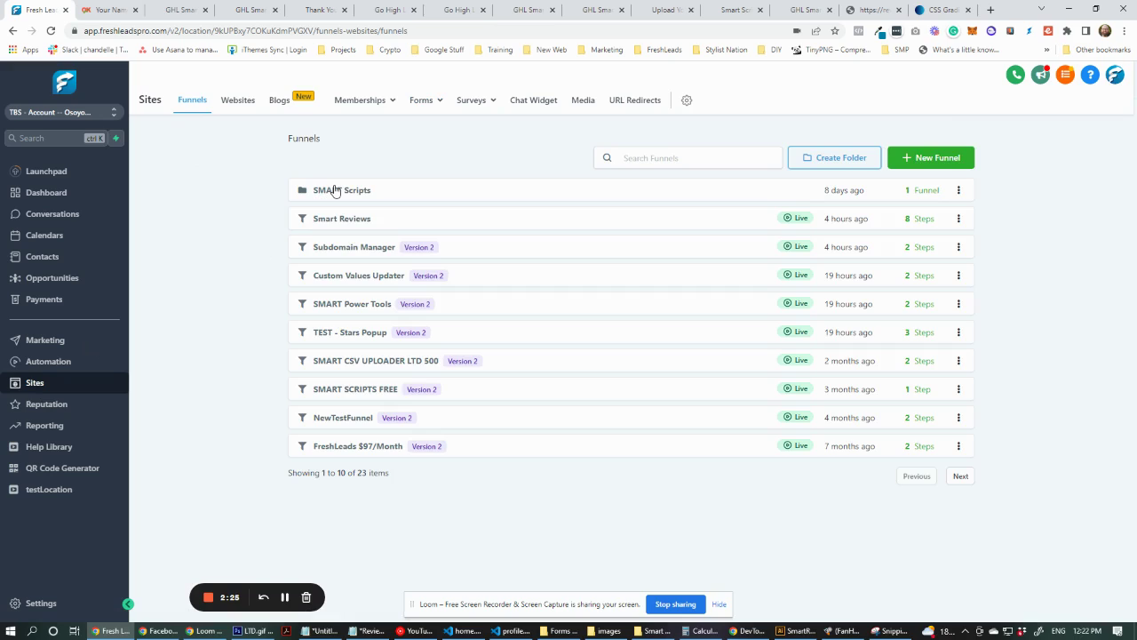
{"action": "left_click", "coordinate": [335, 193]}
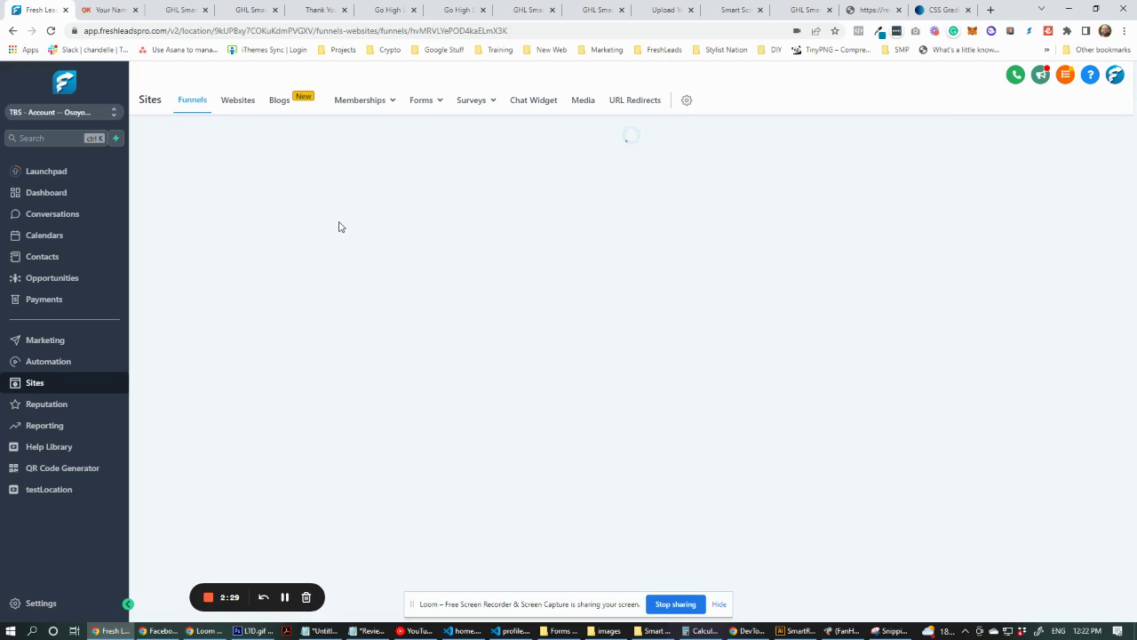
{"action": "left_click", "coordinate": [348, 195]}
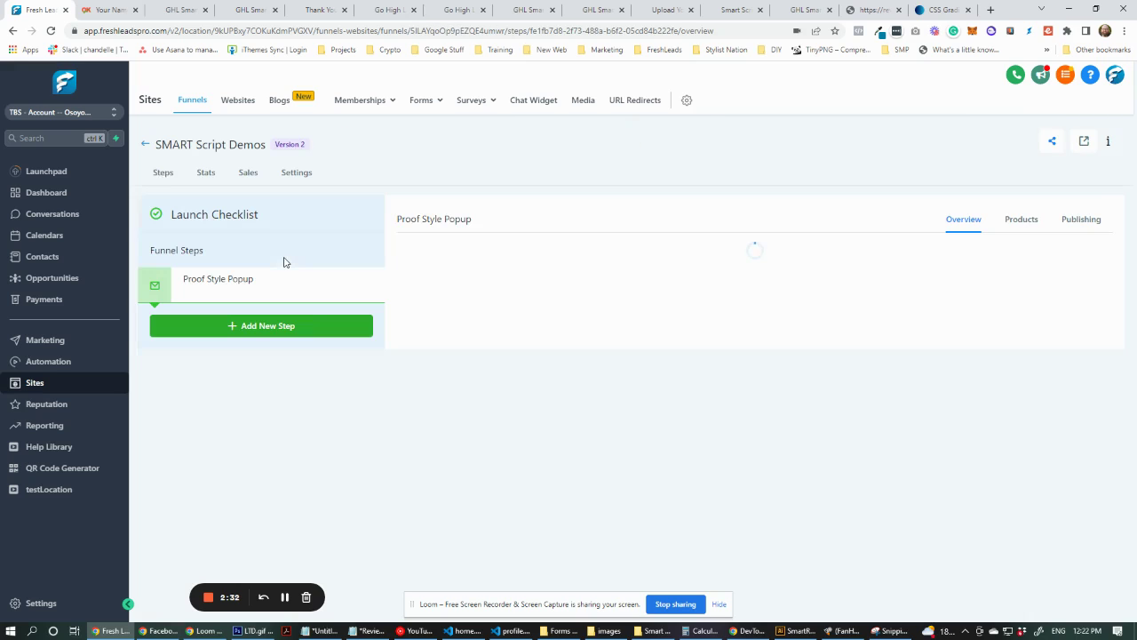
- Add a funnel step named "Custom Values Upload Demo" with the path "cvdemo"
{"action": "left_click", "coordinate": [286, 326]}
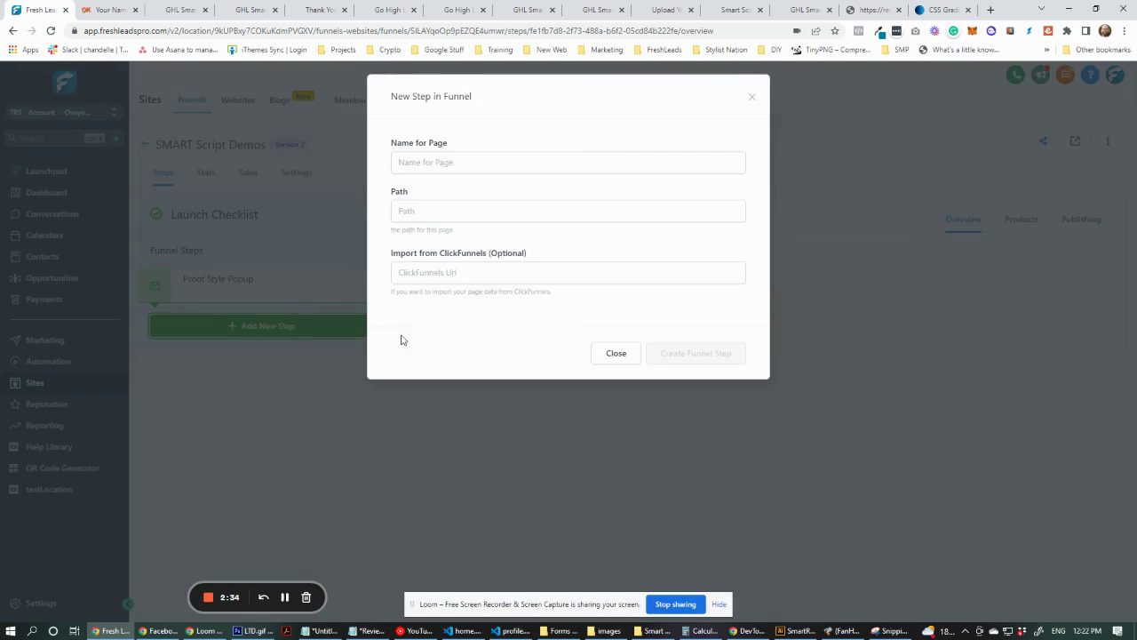
{"action": "left_click", "coordinate": [490, 167]}
{"action": "type", "text": "T"}
{"action": "key", "text": "BackSpace"}
{"action": "type", "text": "T"}
{"action": "key", "text": "BackSpace"}
{"action": "type", "text": "C"}
{"action": "key", "text": "BackSpace"}
{"action": "type", "text": "Custom Values Upload Demo"}
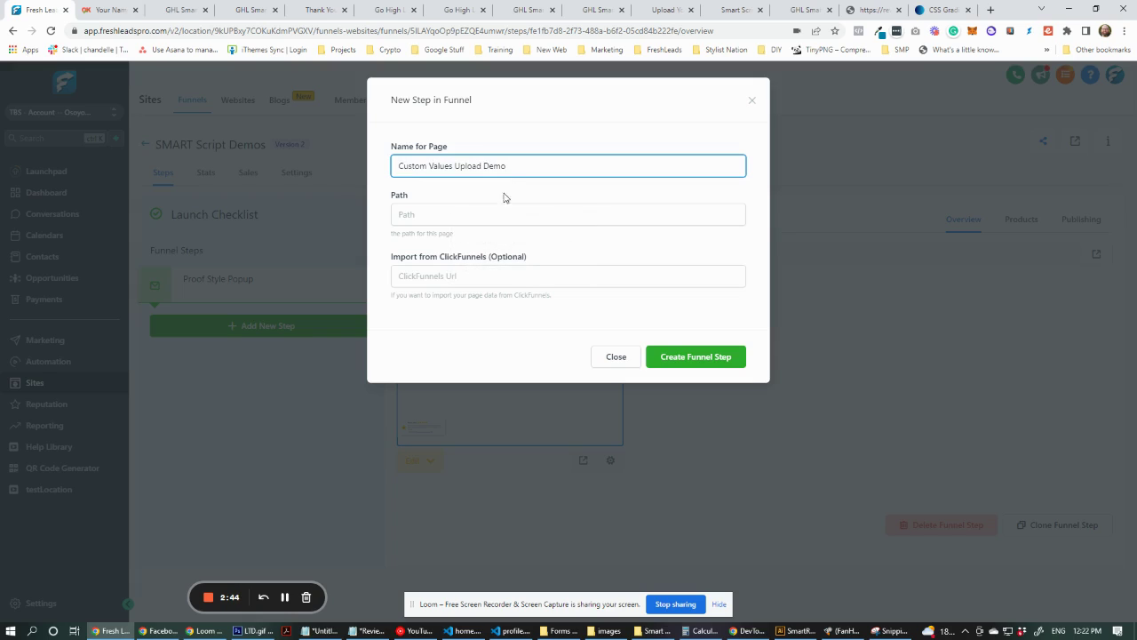
{"action": "left_click", "coordinate": [497, 211]}
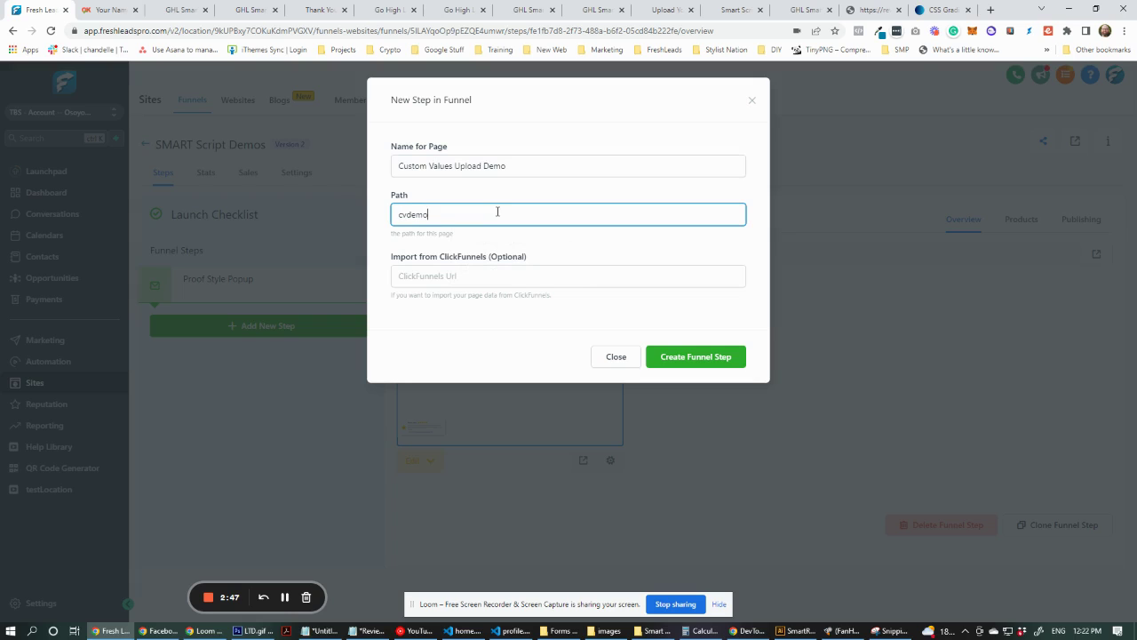
{"action": "type", "text": "cvdemo"}
{"action": "left_click", "coordinate": [712, 356]}
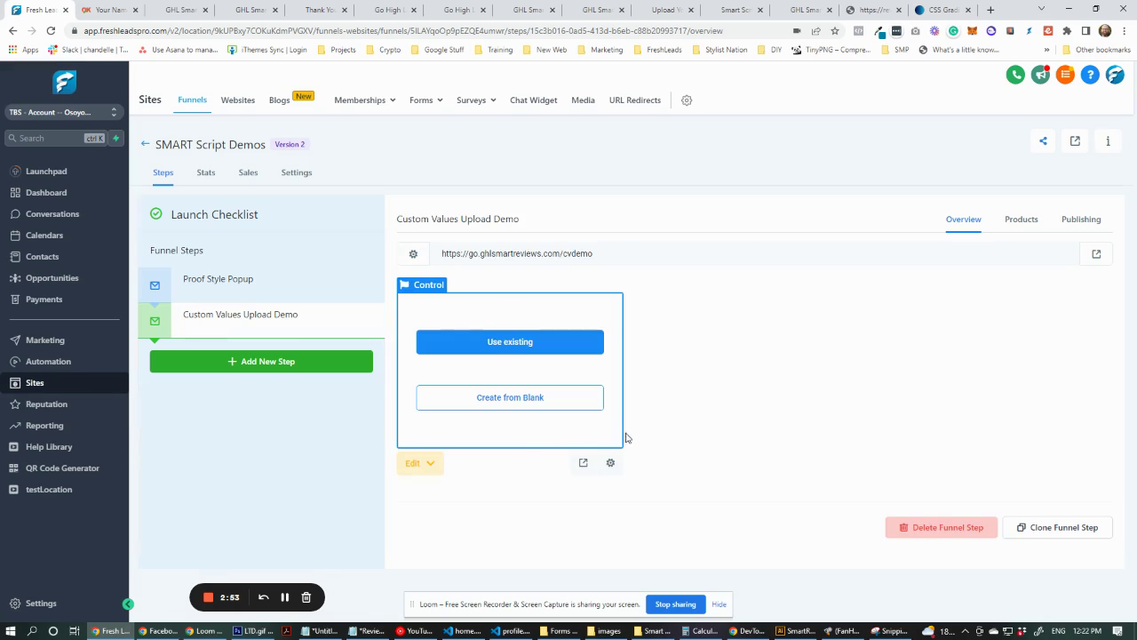
- Create the step's page from blank and build a small section with a one-column row containing a headline
{"action": "left_click", "coordinate": [502, 399]}
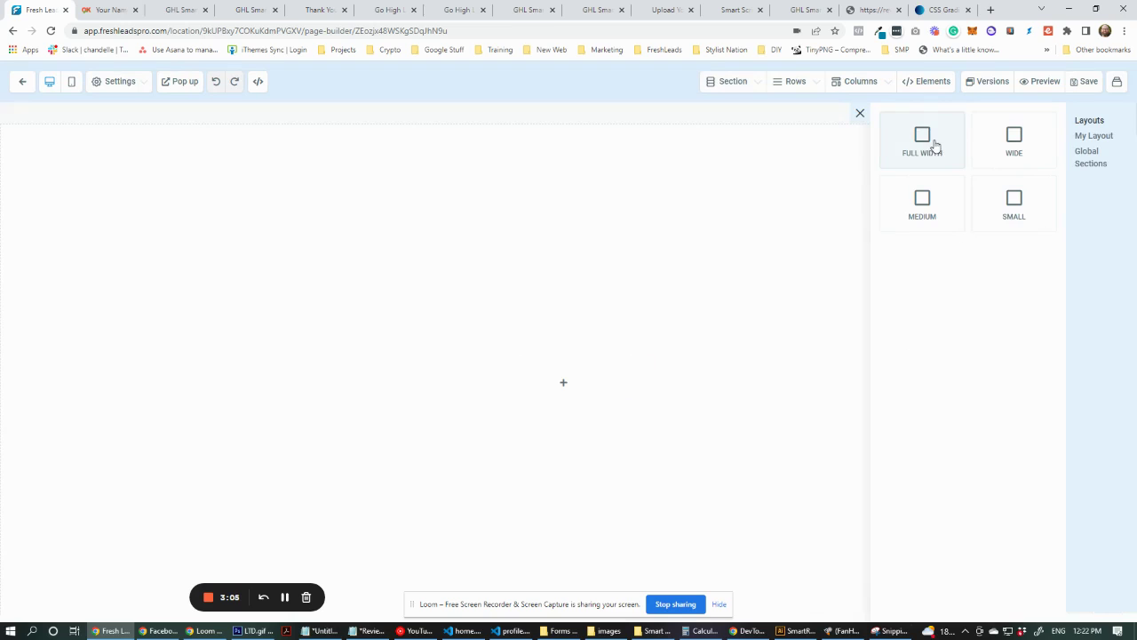
{"action": "left_click", "coordinate": [1011, 205]}
{"action": "left_click", "coordinate": [684, 165]}
{"action": "left_click", "coordinate": [998, 190]}
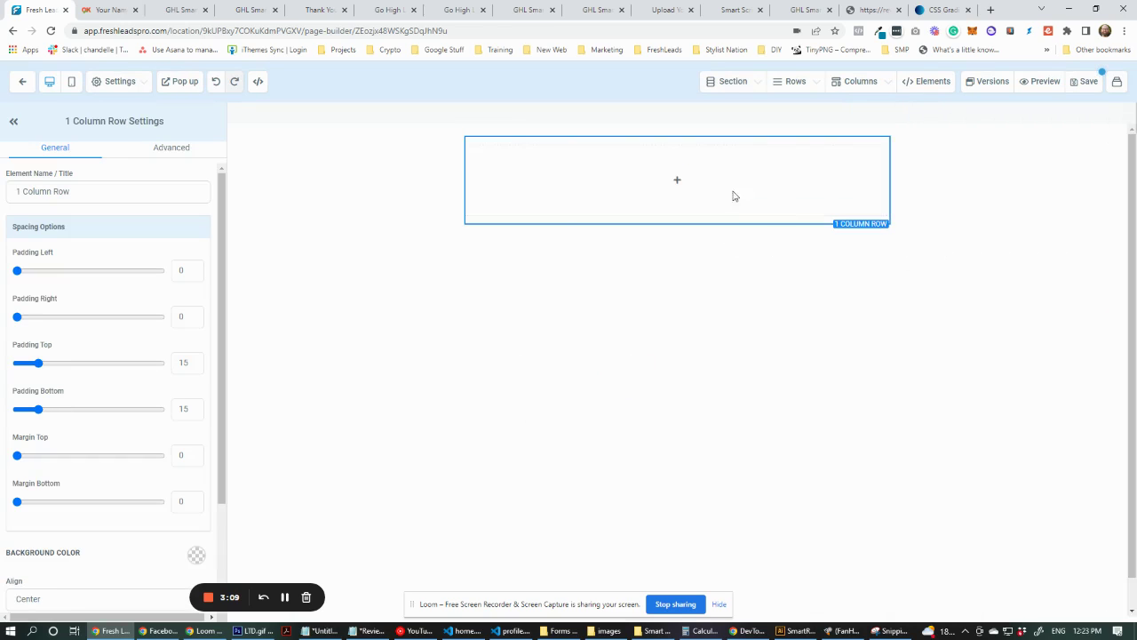
{"action": "left_click", "coordinate": [947, 222]}
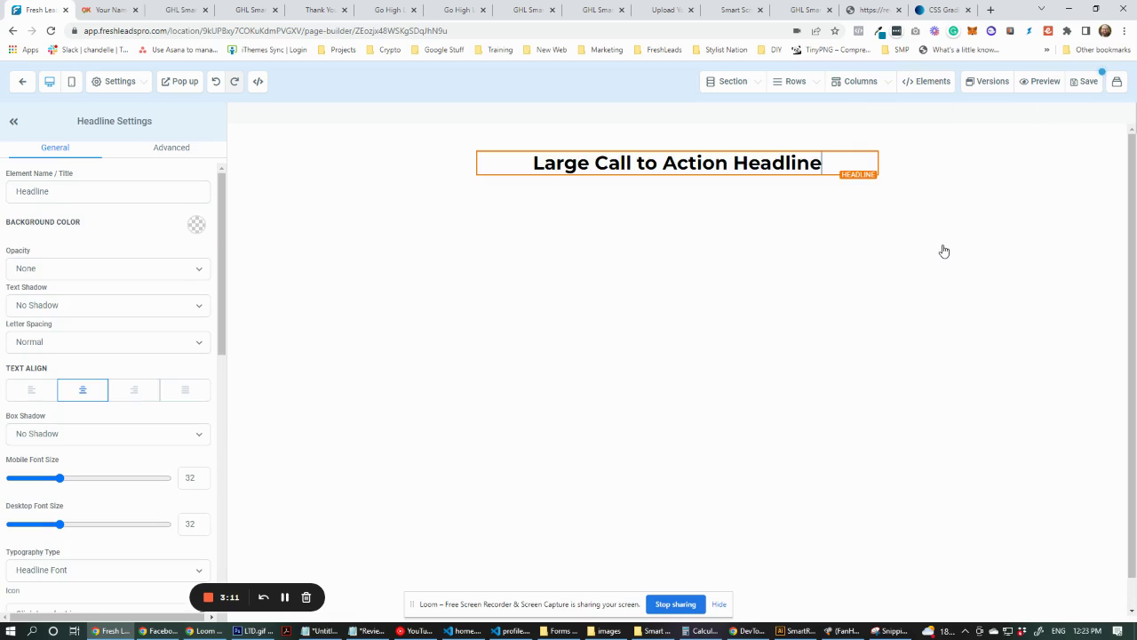
- Replace the headline text with "Update These Settings Before Your Call"
{"action": "key", "text": "ctrl+a"}
{"action": "type", "text": "Updat"}
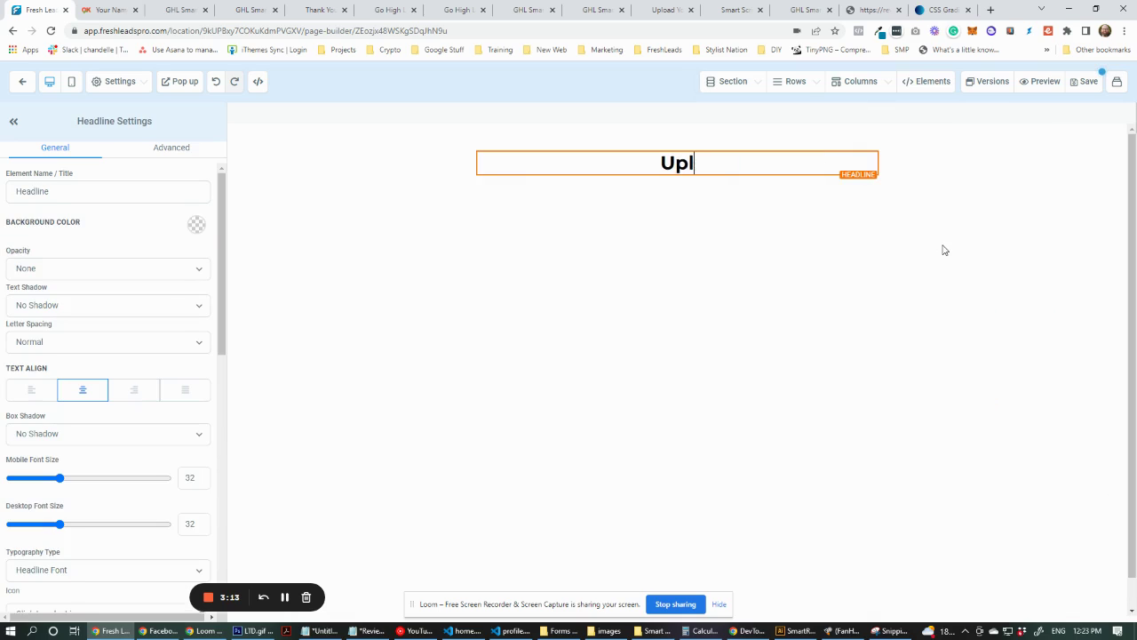
{"action": "type", "text": "e THese"}
{"action": "key", "text": "BackSpace"}
{"action": "key", "text": "BackSpace"}
{"action": "key", "text": "BackSpace"}
{"action": "key", "text": "BackSpace"}
{"action": "type", "text": "hse"}
{"action": "key", "text": "BackSpace"}
{"action": "key", "text": "BackSpace"}
{"action": "type", "text": "e"}
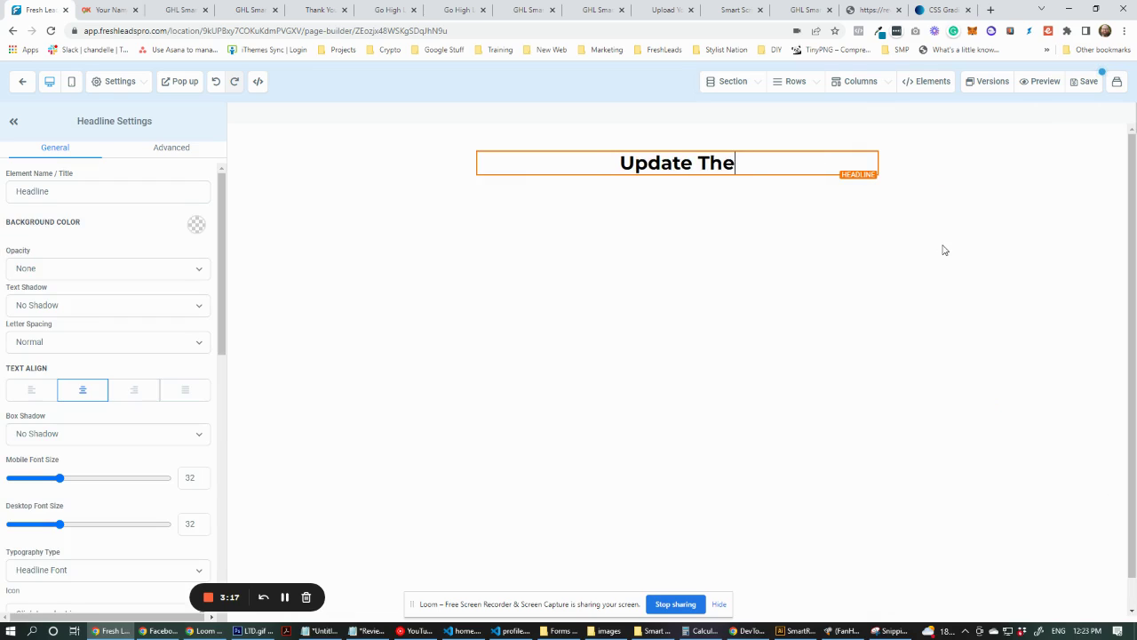
{"action": "type", "text": "se Settings"}
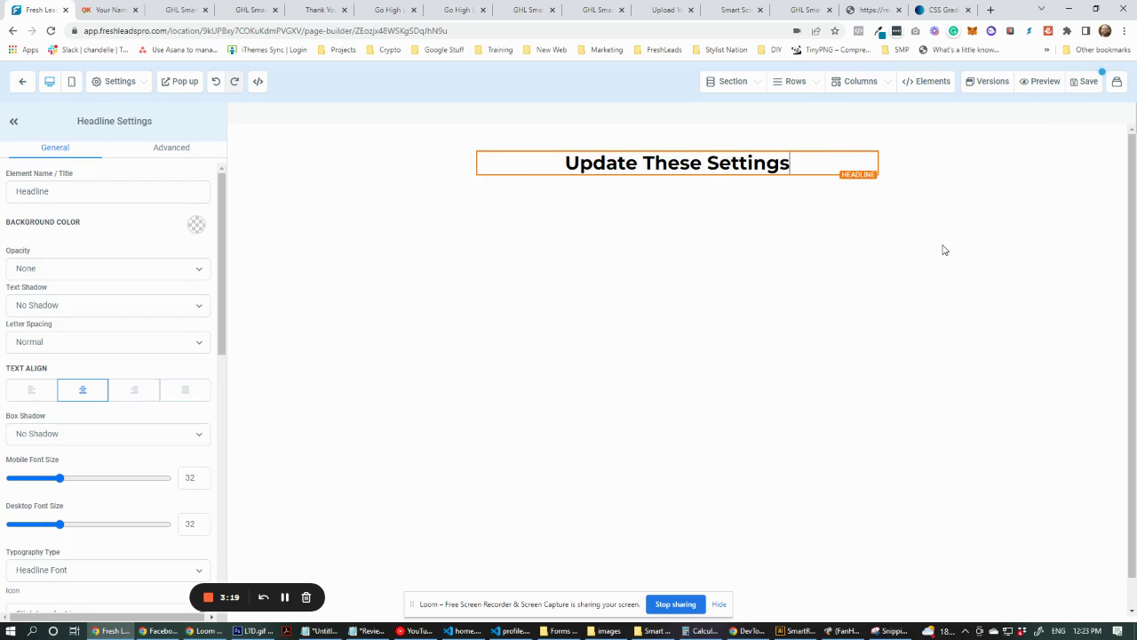
{"action": "type", "text": "B"}
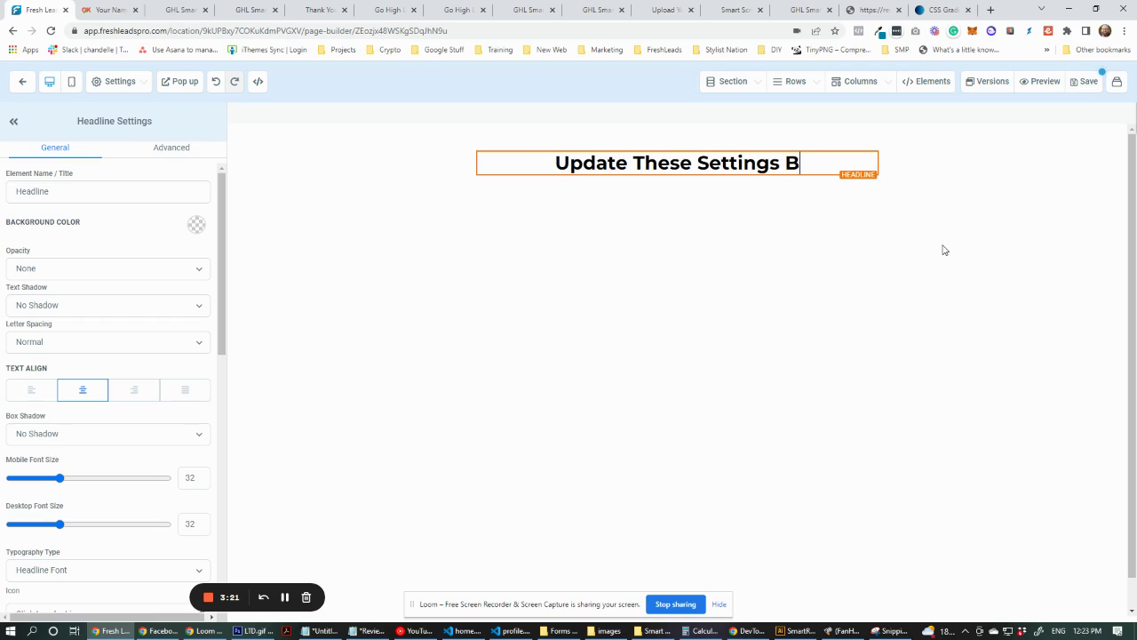
{"action": "type", "text": "efore Your Call"}
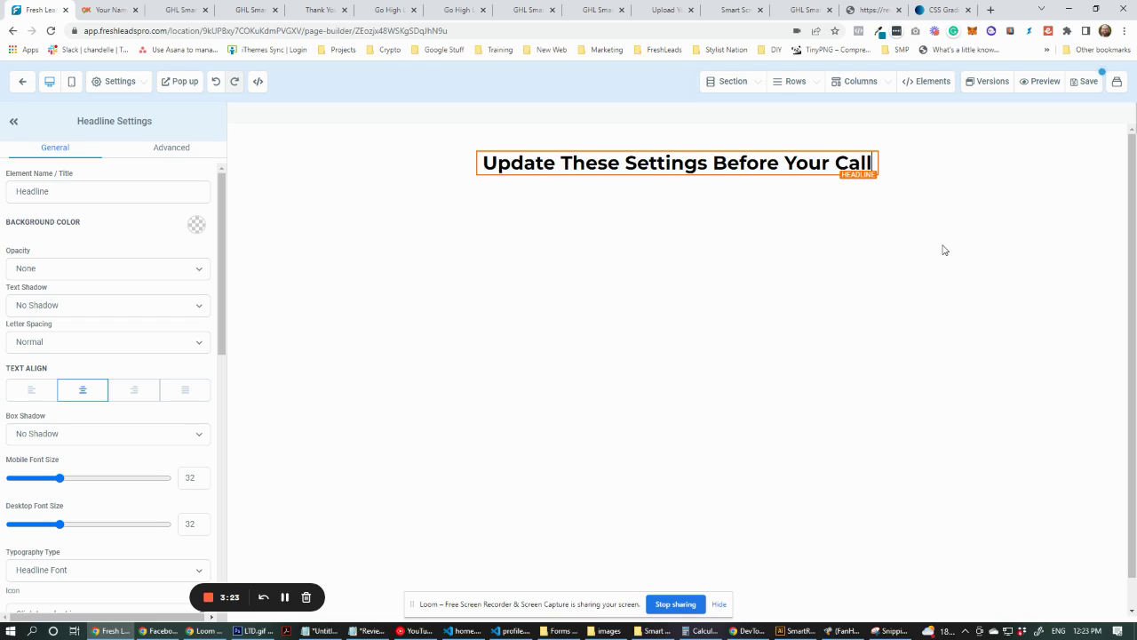
- Add a form element below the headline and set its form to Form 1
{"action": "left_click", "coordinate": [678, 178]}
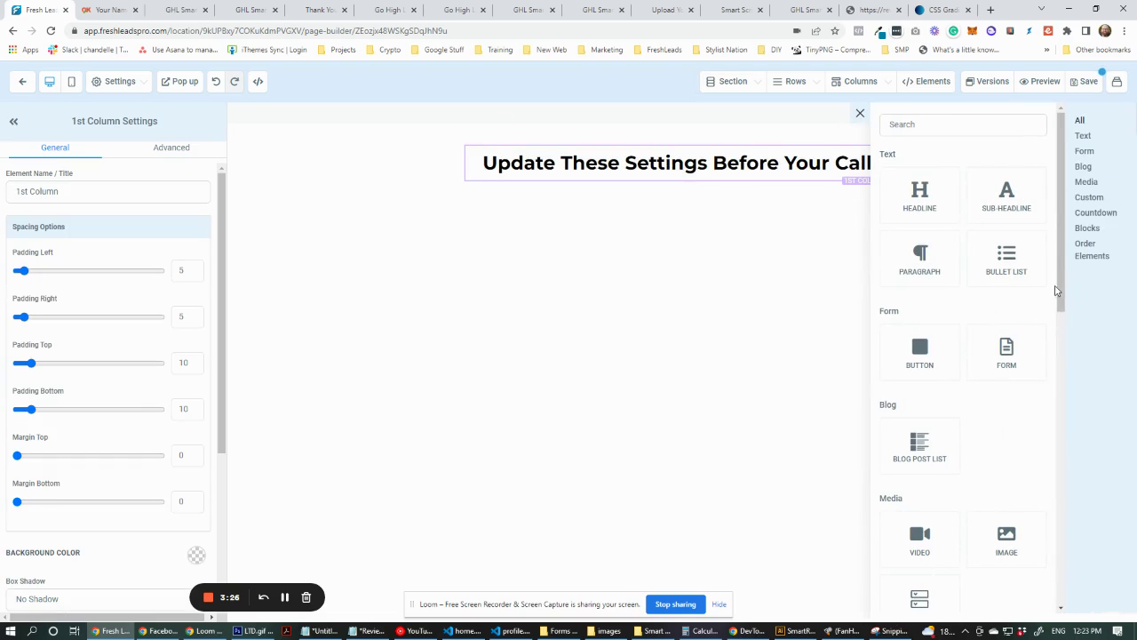
{"action": "left_click", "coordinate": [1007, 354]}
{"action": "left_click", "coordinate": [572, 300]}
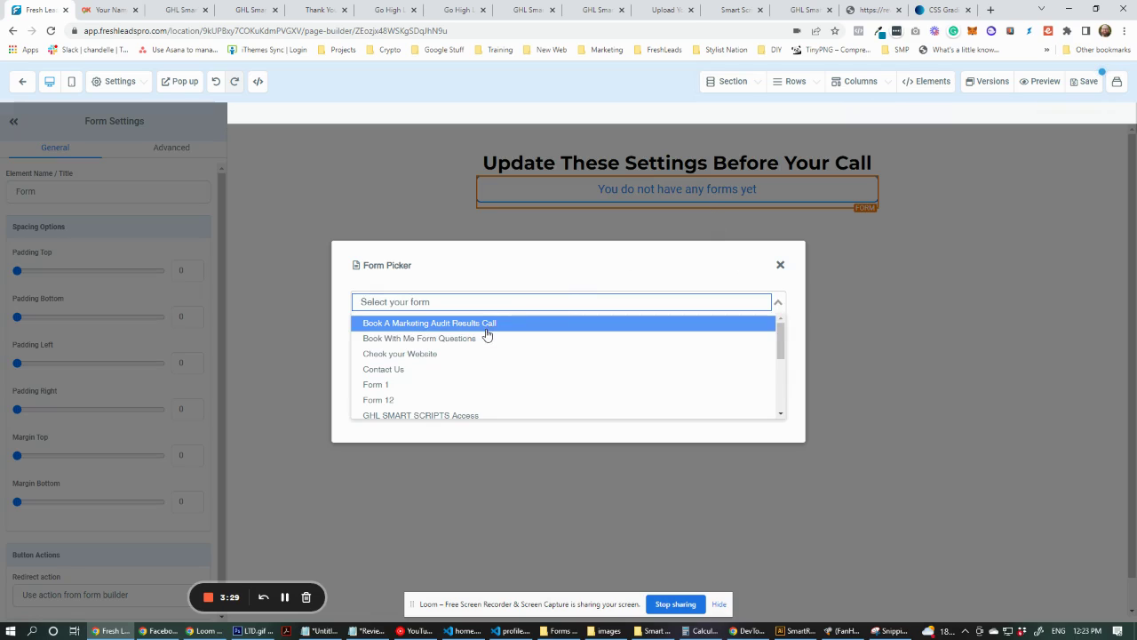
{"action": "left_click", "coordinate": [484, 400]}
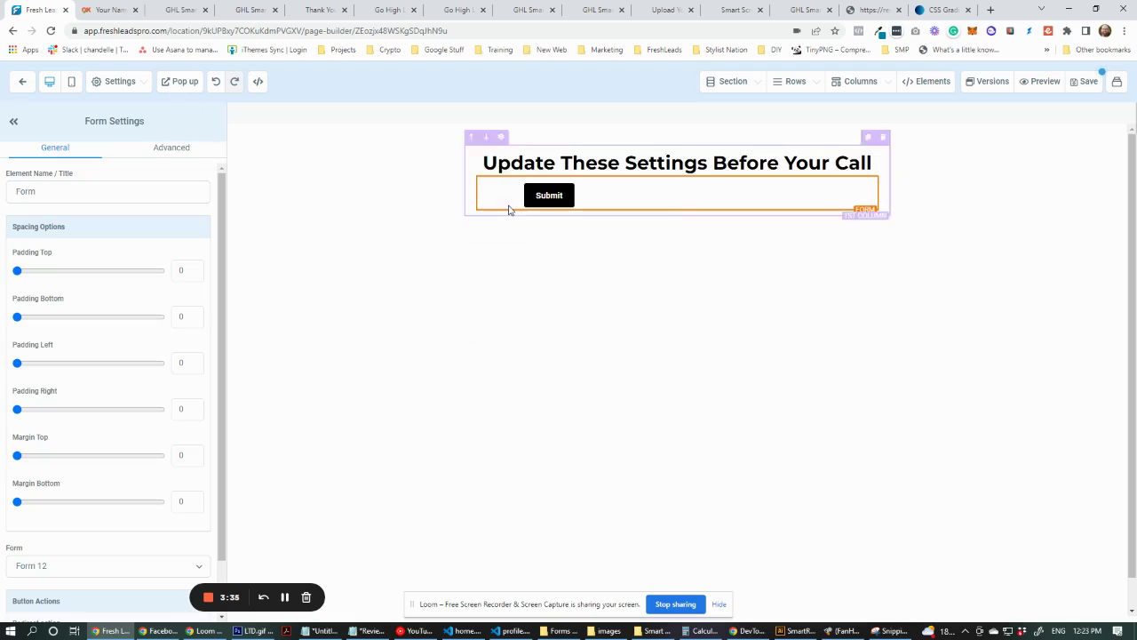
{"action": "scroll", "coordinate": [124, 497], "scroll_direction": "down", "scroll_amount": 1}
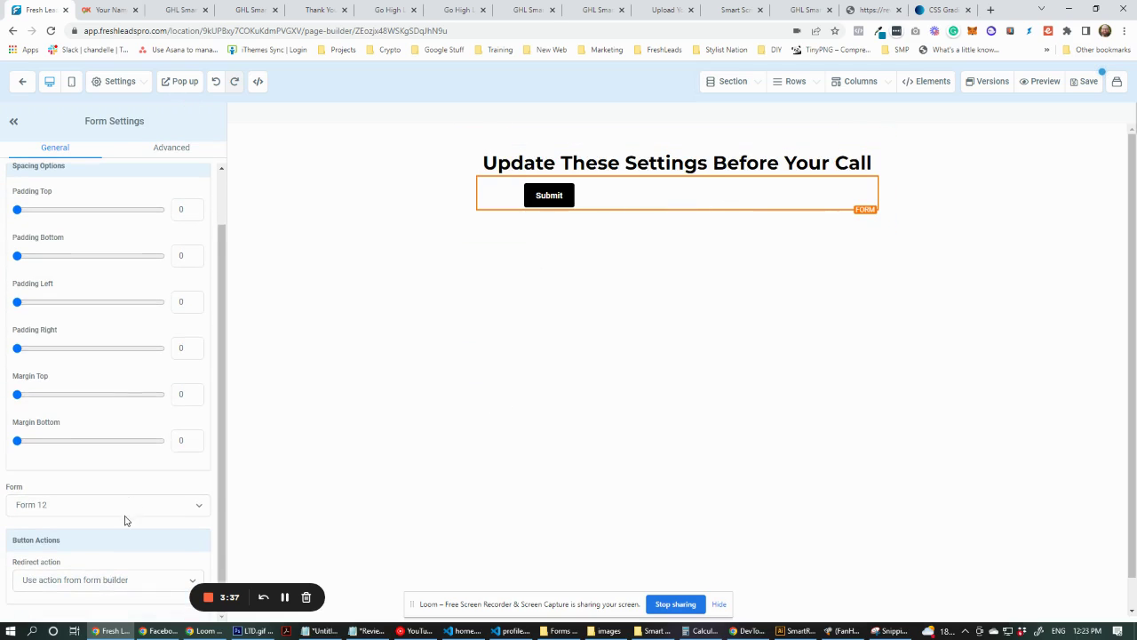
{"action": "left_click", "coordinate": [116, 512]}
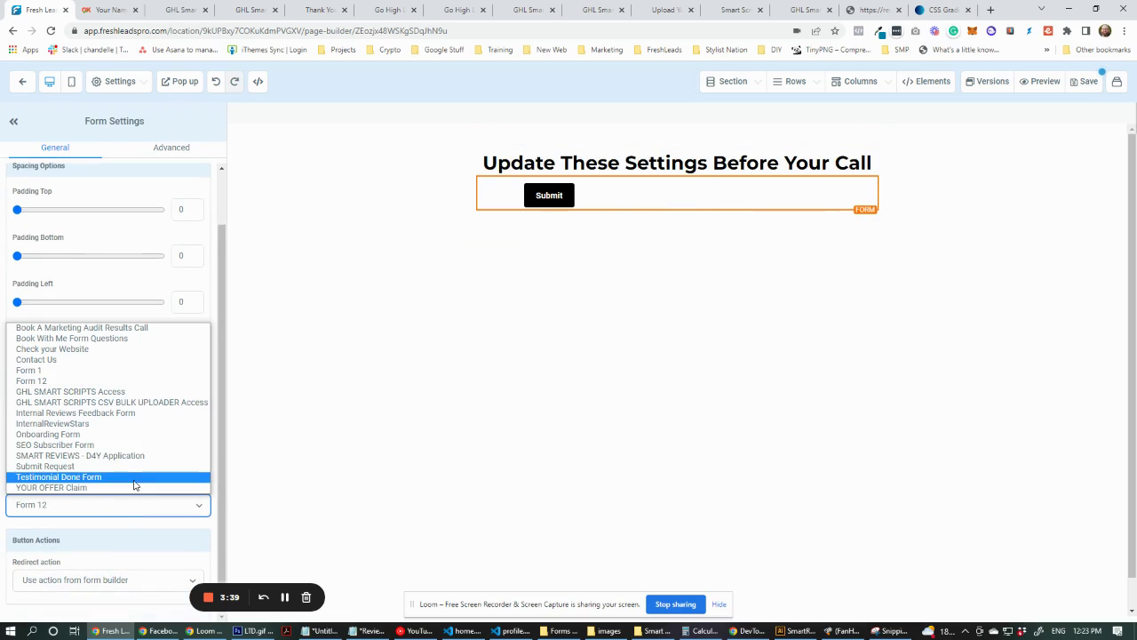
{"action": "left_click", "coordinate": [96, 371]}
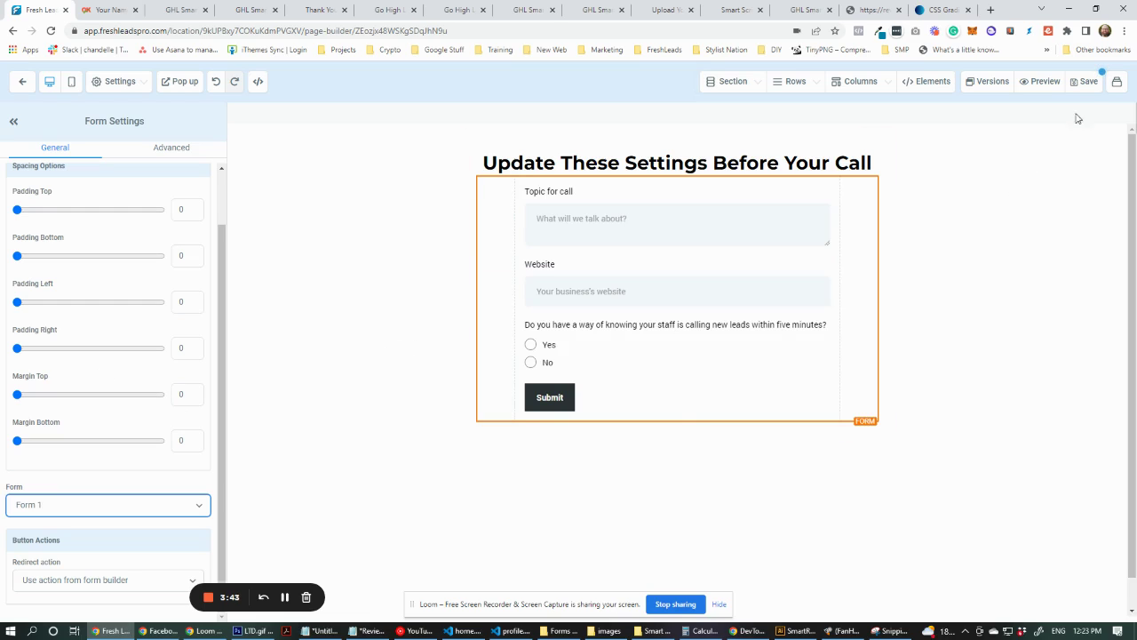
- Save the page with the SEO title "Test" and return to the funnel's step overview
{"action": "left_click", "coordinate": [1086, 82]}
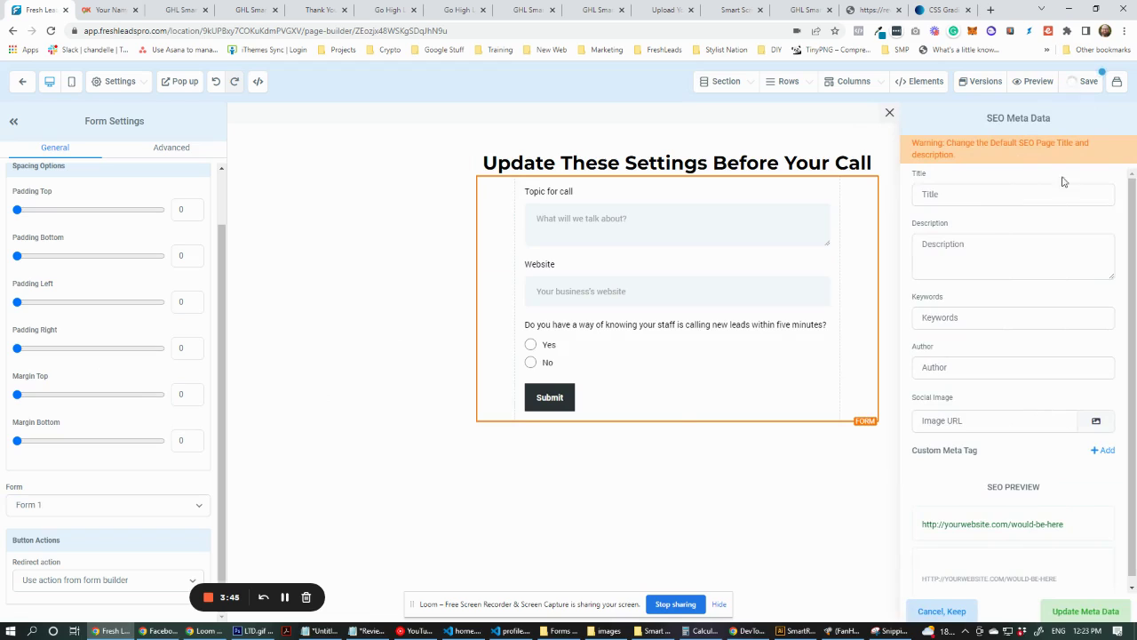
{"action": "left_click", "coordinate": [968, 197]}
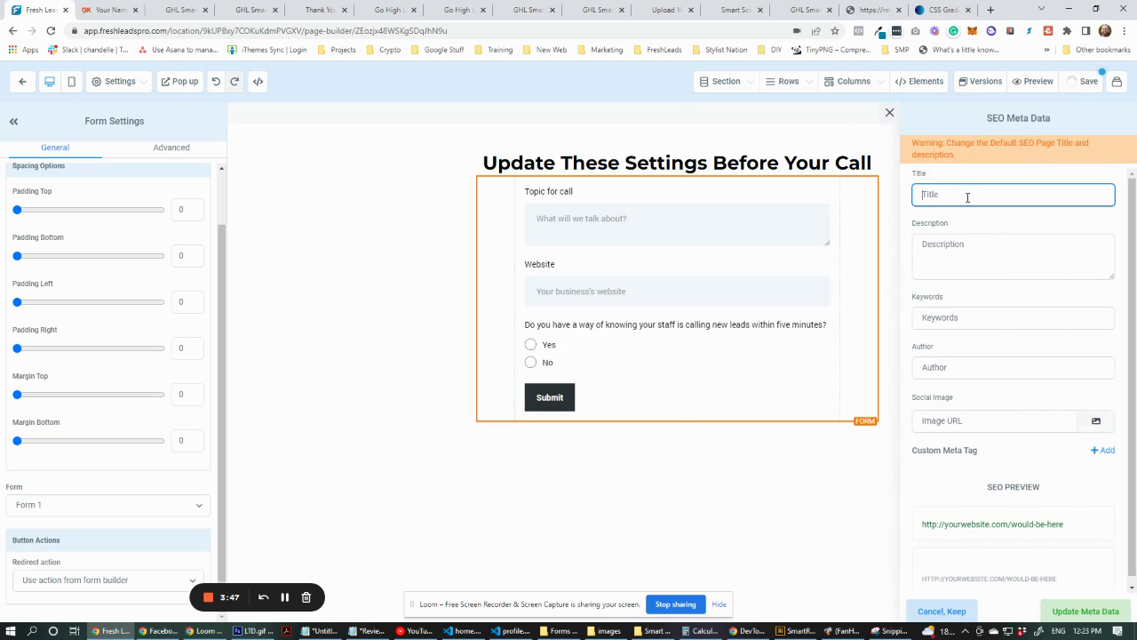
{"action": "type", "text": "Test"}
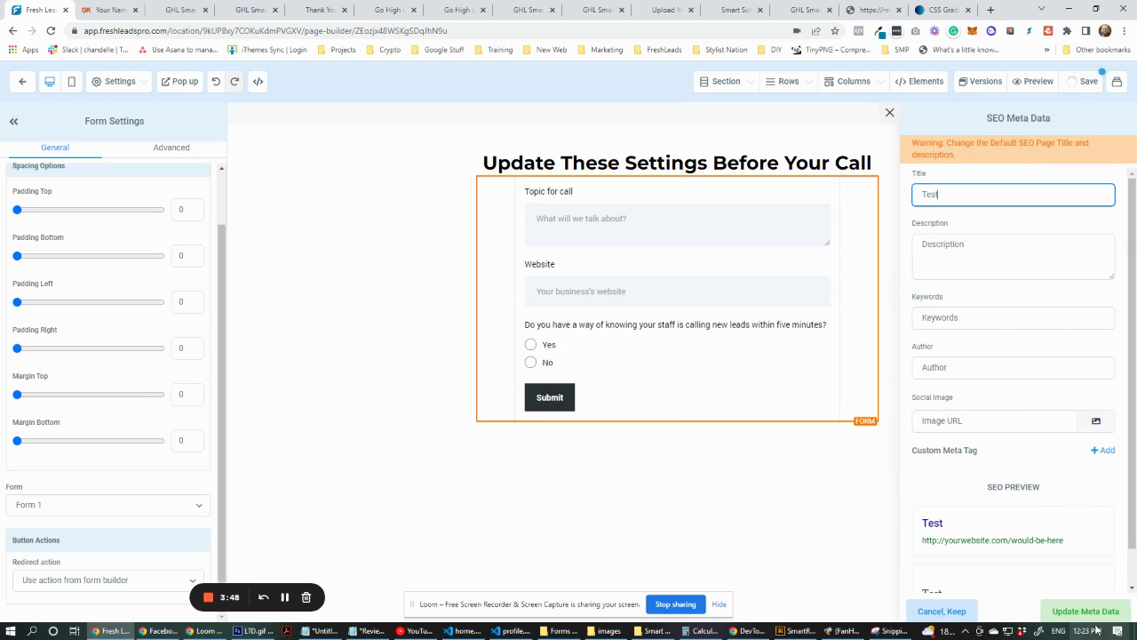
{"action": "left_click", "coordinate": [1085, 611]}
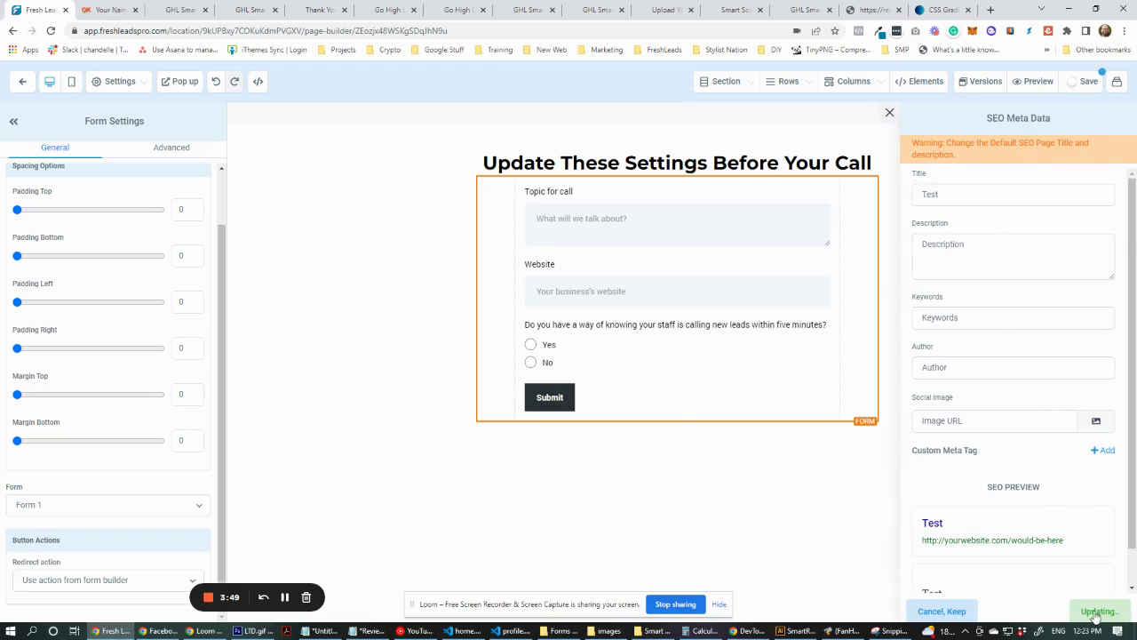
{"action": "left_click", "coordinate": [1082, 89]}
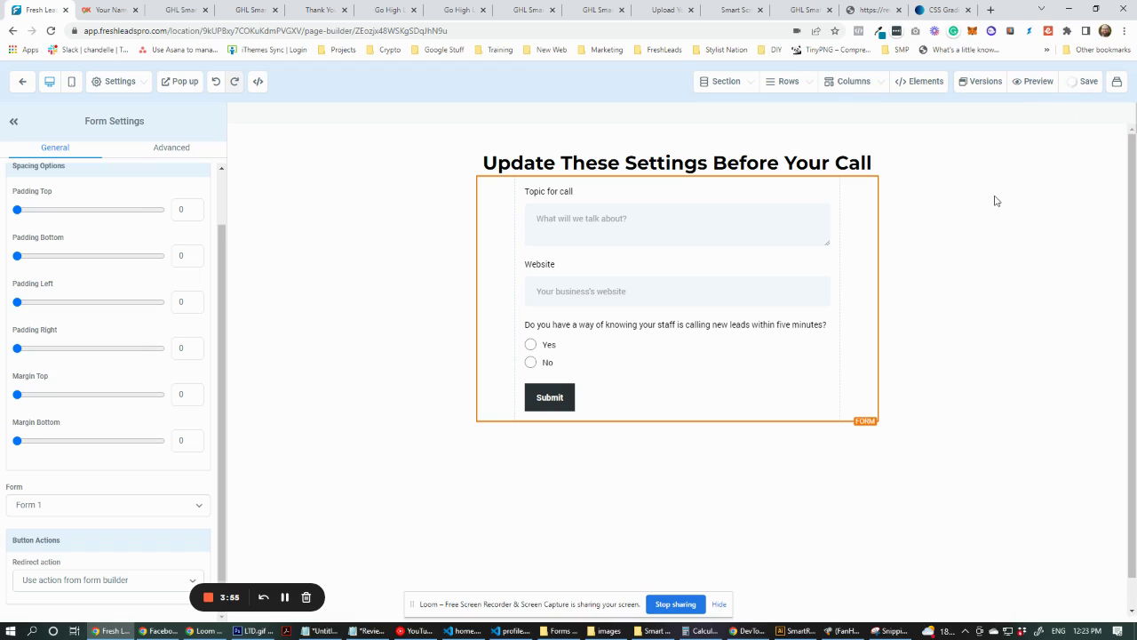
{"action": "left_click", "coordinate": [24, 82]}
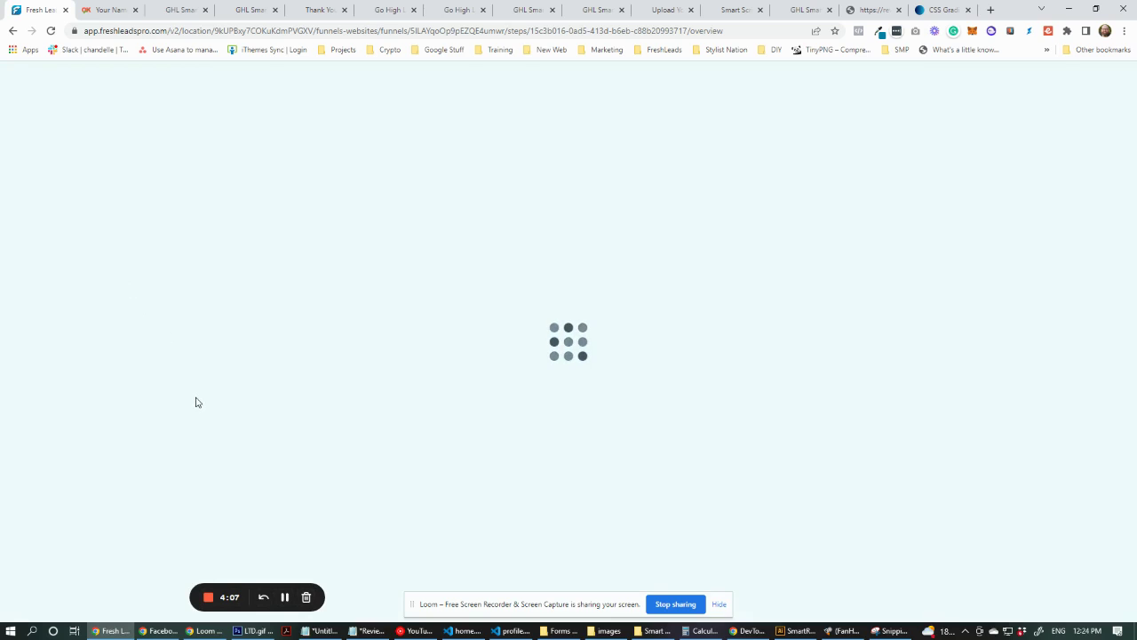
{"action": "left_click", "coordinate": [284, 597]}
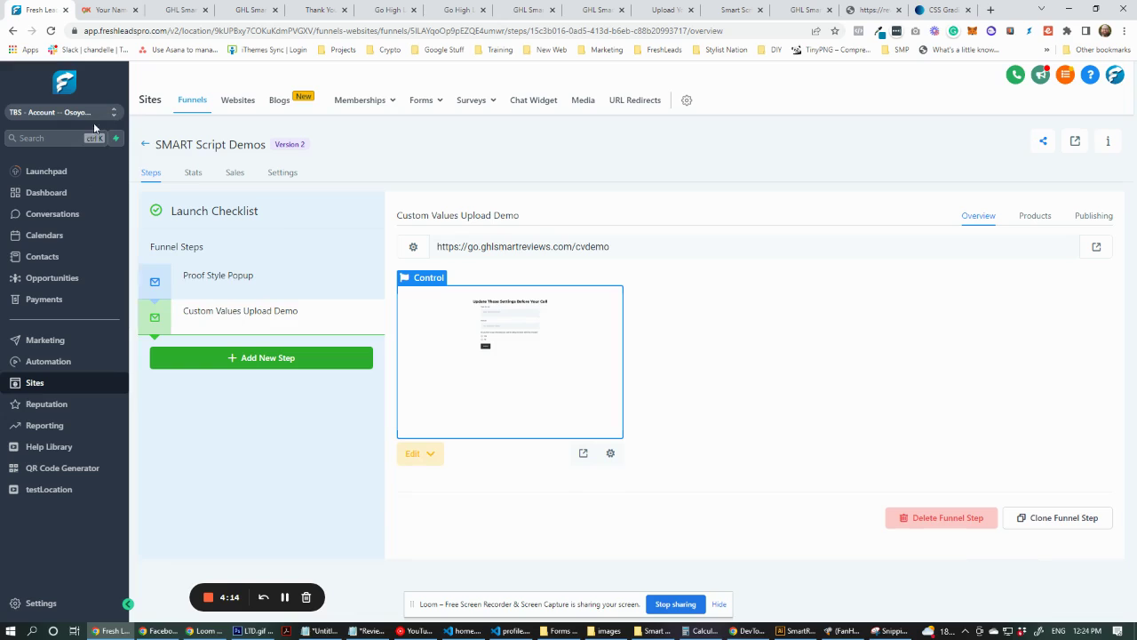
- Open the Launchpad in a new browser tab and switch that tab to the agency view
{"action": "right_click", "coordinate": [56, 171]}
{"action": "left_click", "coordinate": [89, 176]}
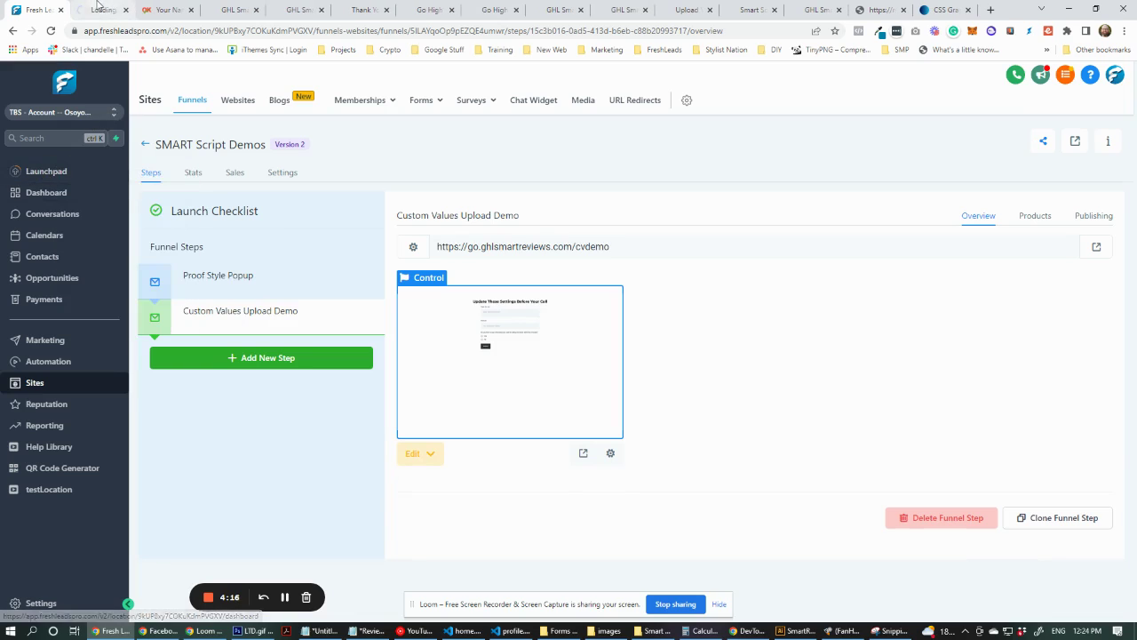
{"action": "left_click", "coordinate": [100, 9]}
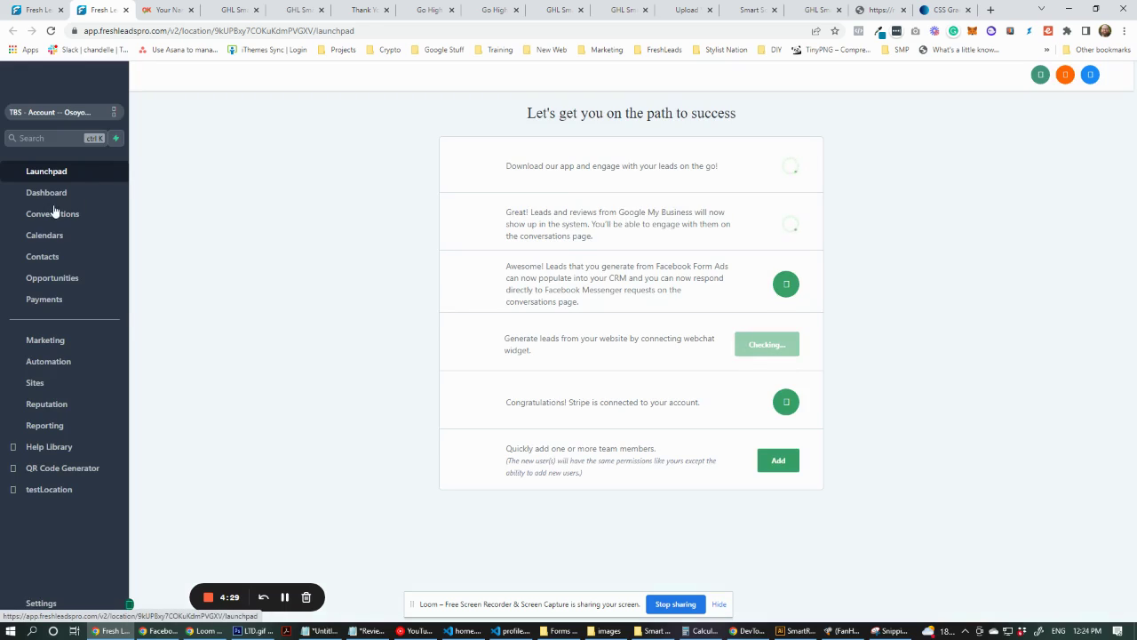
{"action": "left_click", "coordinate": [81, 116]}
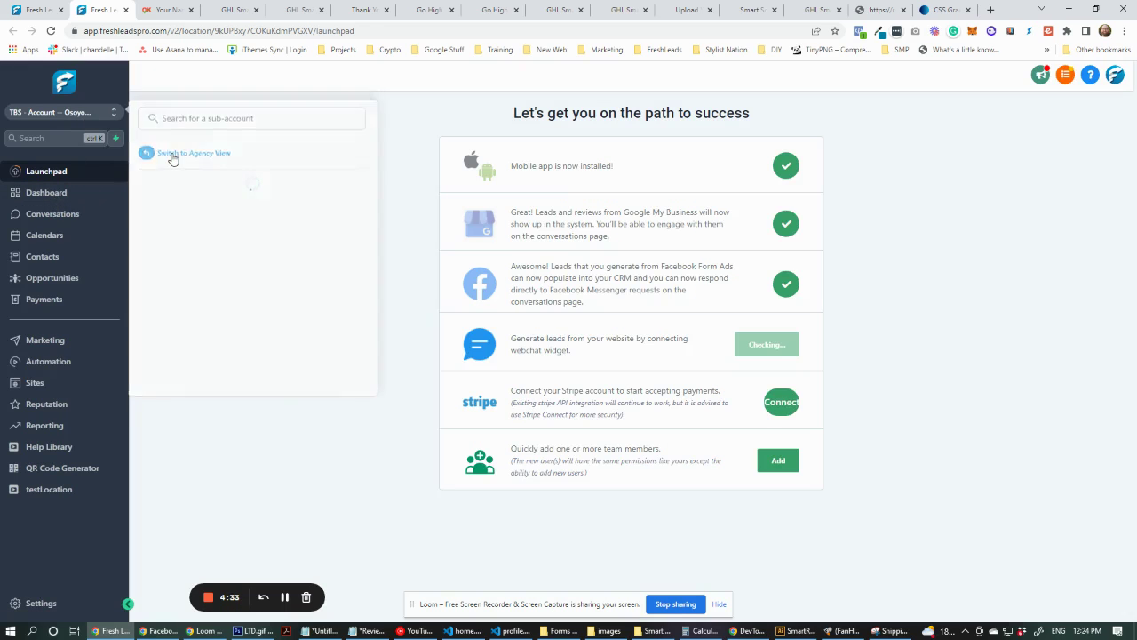
{"action": "left_click", "coordinate": [172, 156]}
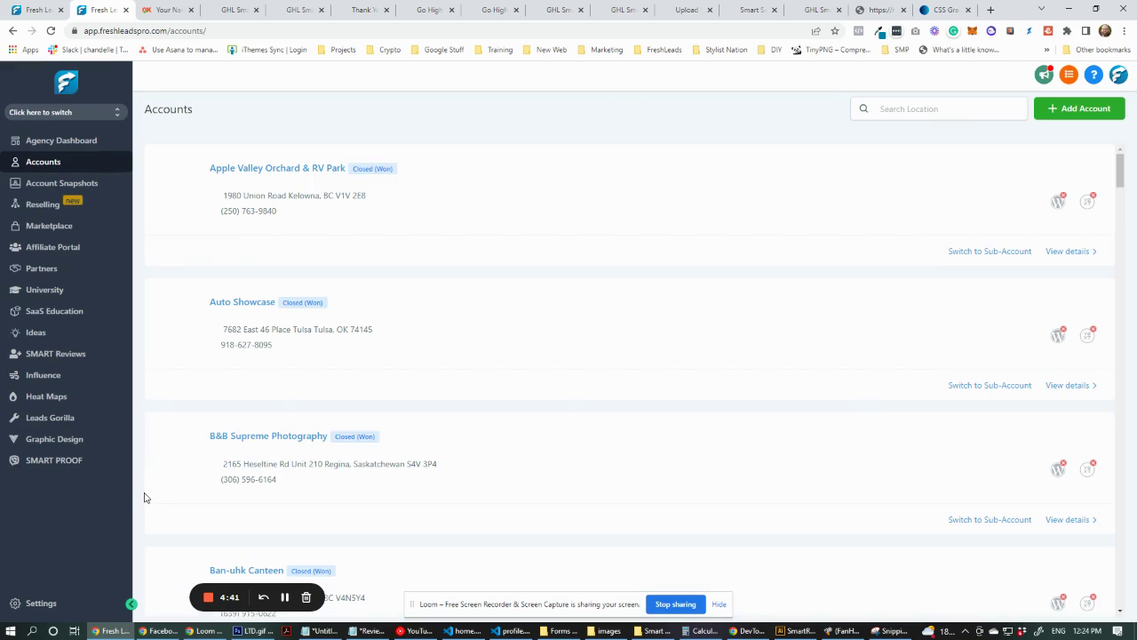
- Open the Custom Values Updater in the SMART apps and look over its value collections and authorized locations
{"action": "left_click", "coordinate": [54, 353]}
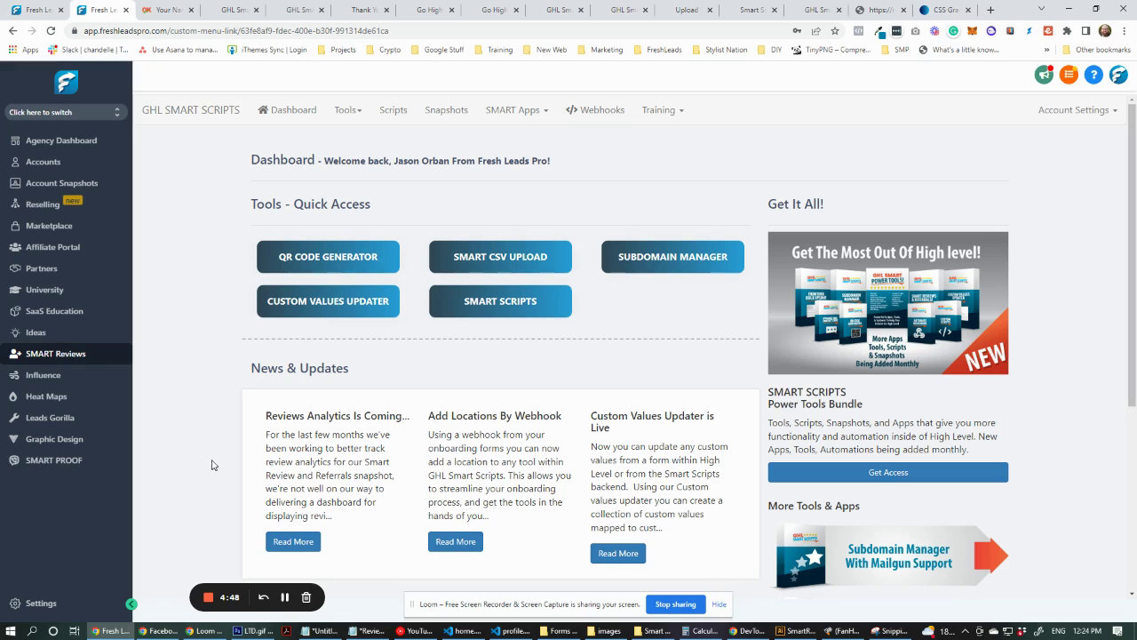
{"action": "left_click", "coordinate": [517, 110]}
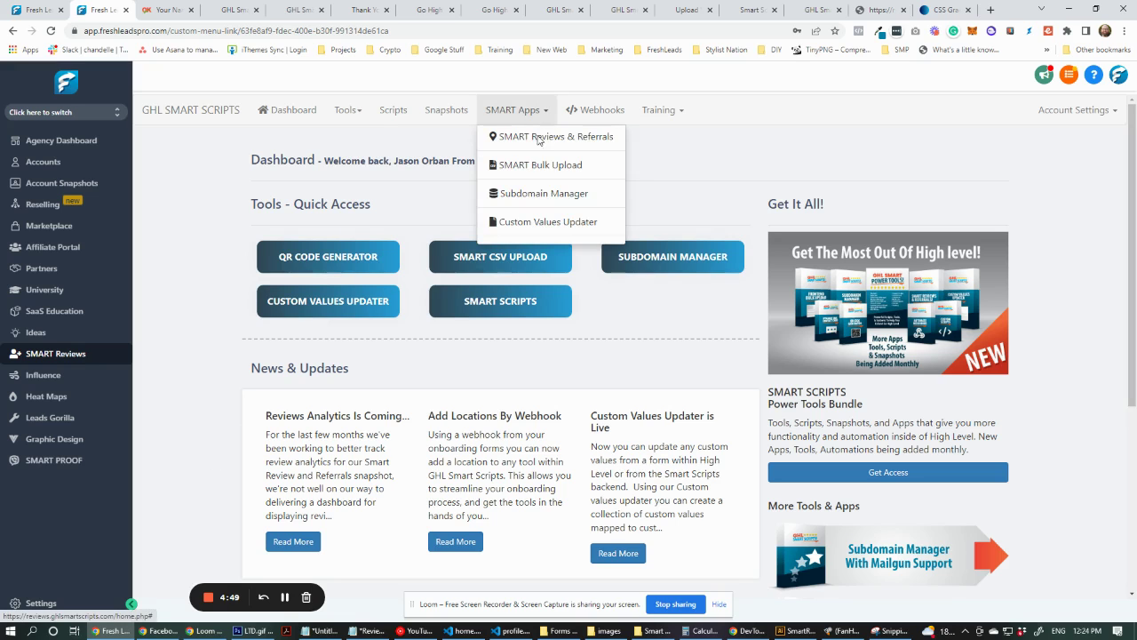
{"action": "left_click", "coordinate": [538, 222]}
{"action": "scroll", "coordinate": [263, 361], "scroll_direction": "down", "scroll_amount": 3}
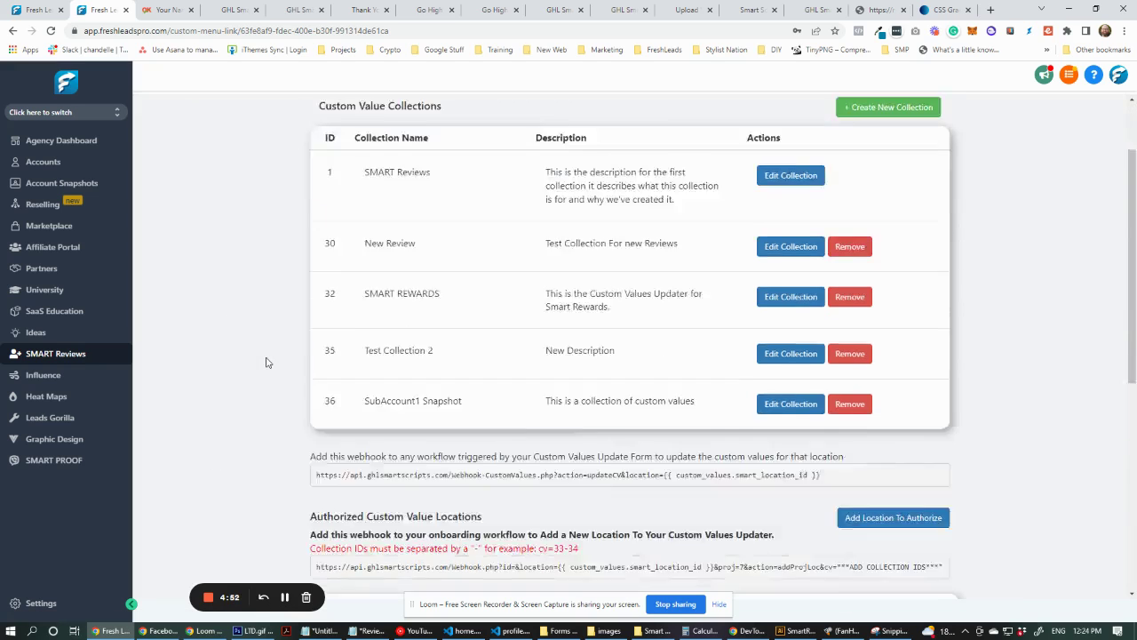
{"action": "scroll", "coordinate": [267, 361], "scroll_direction": "down", "scroll_amount": 3}
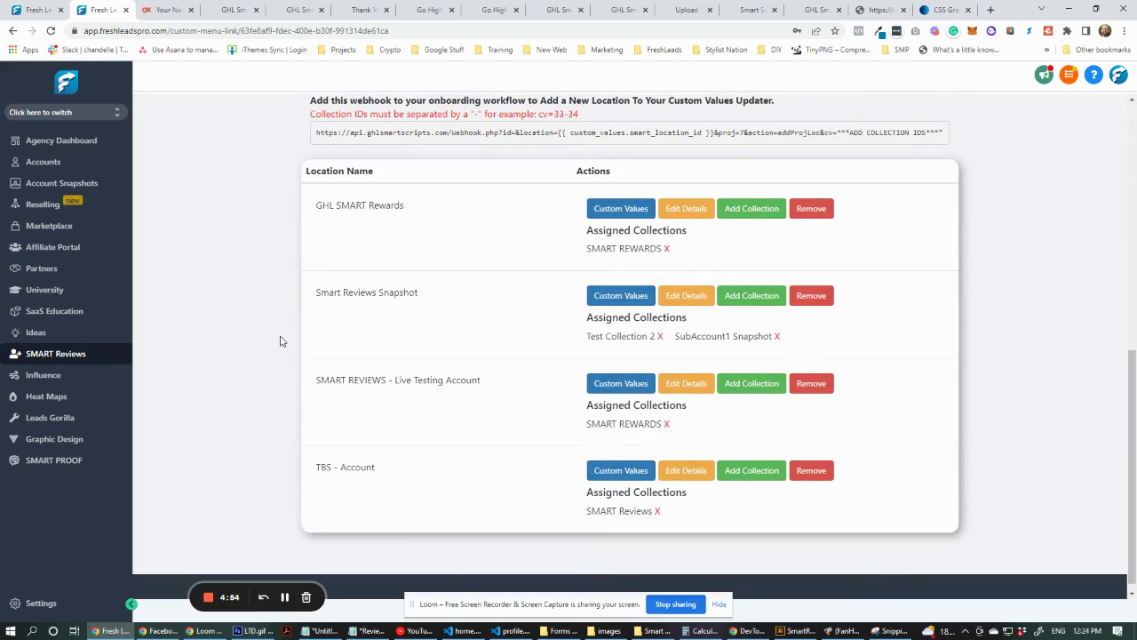
{"action": "scroll", "coordinate": [275, 372], "scroll_direction": "up", "scroll_amount": 1}
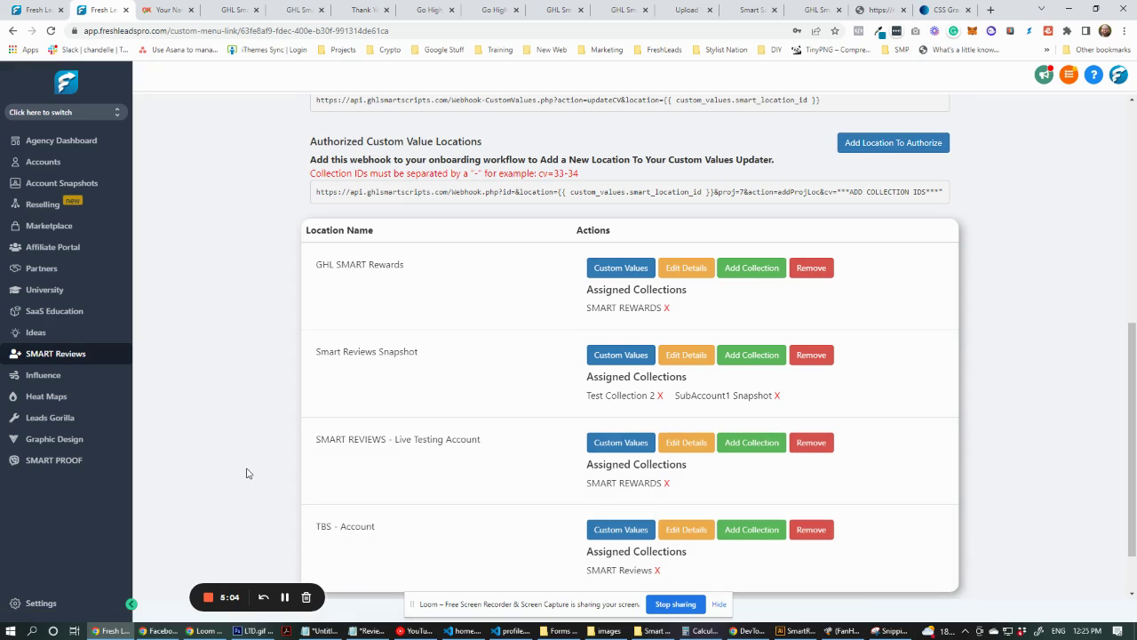
{"action": "scroll", "coordinate": [271, 484], "scroll_direction": "up", "scroll_amount": 6}
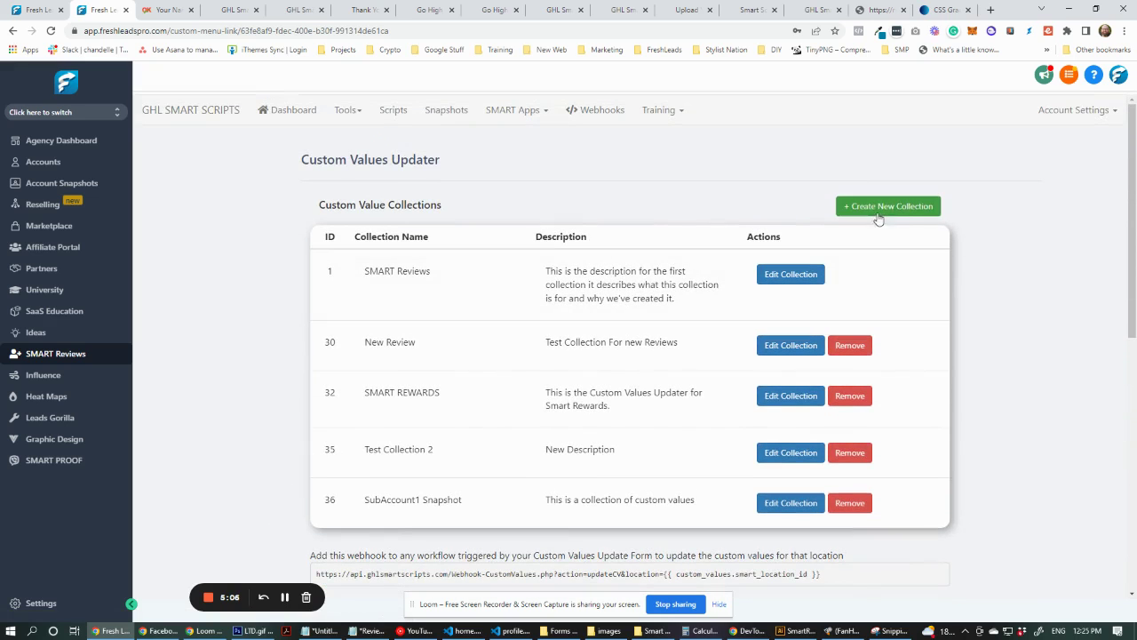
- Start a new collection that takes its custom values from TBS - Account and name it "Topic For Call"
{"action": "left_click", "coordinate": [879, 210]}
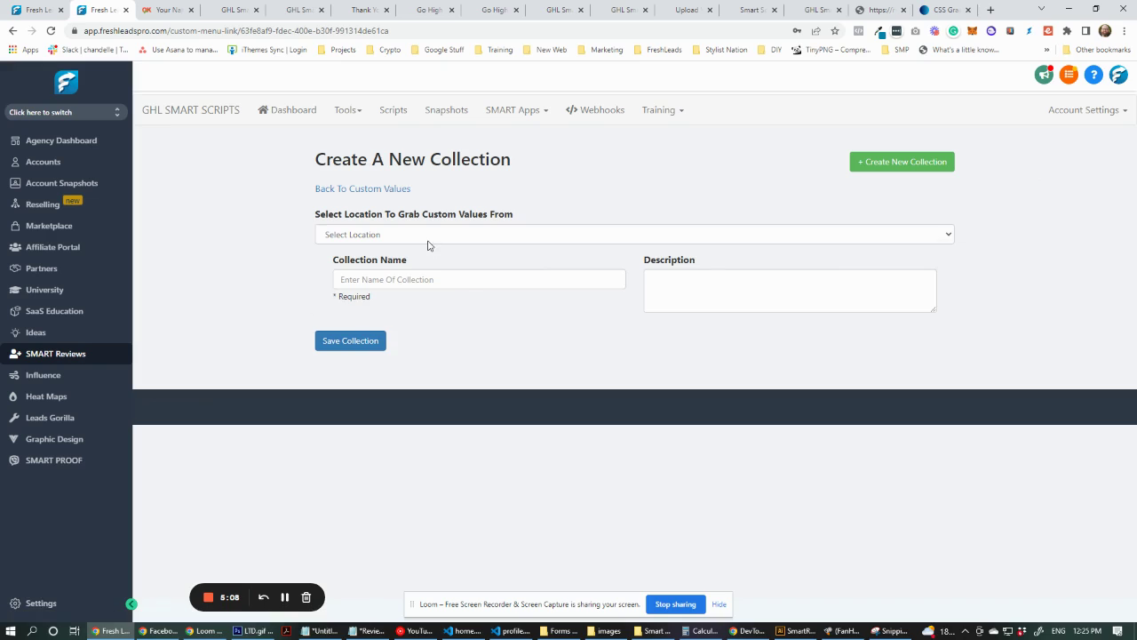
{"action": "left_click", "coordinate": [432, 237]}
{"action": "left_click", "coordinate": [409, 304]}
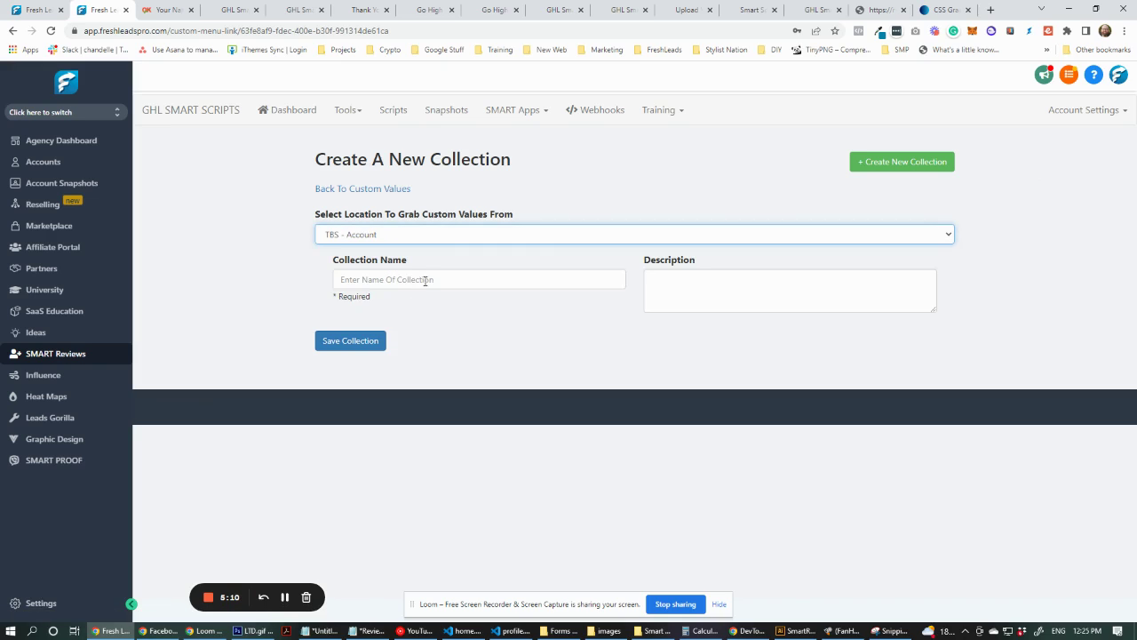
{"action": "left_click", "coordinate": [428, 281]}
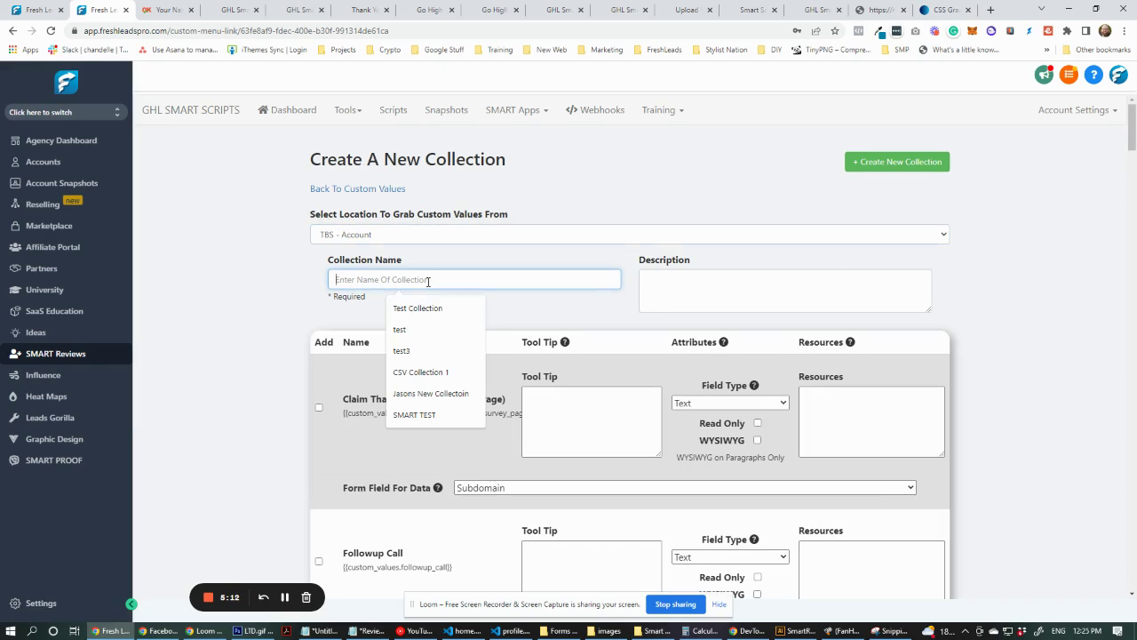
{"action": "type", "text": "Topic For Call"}
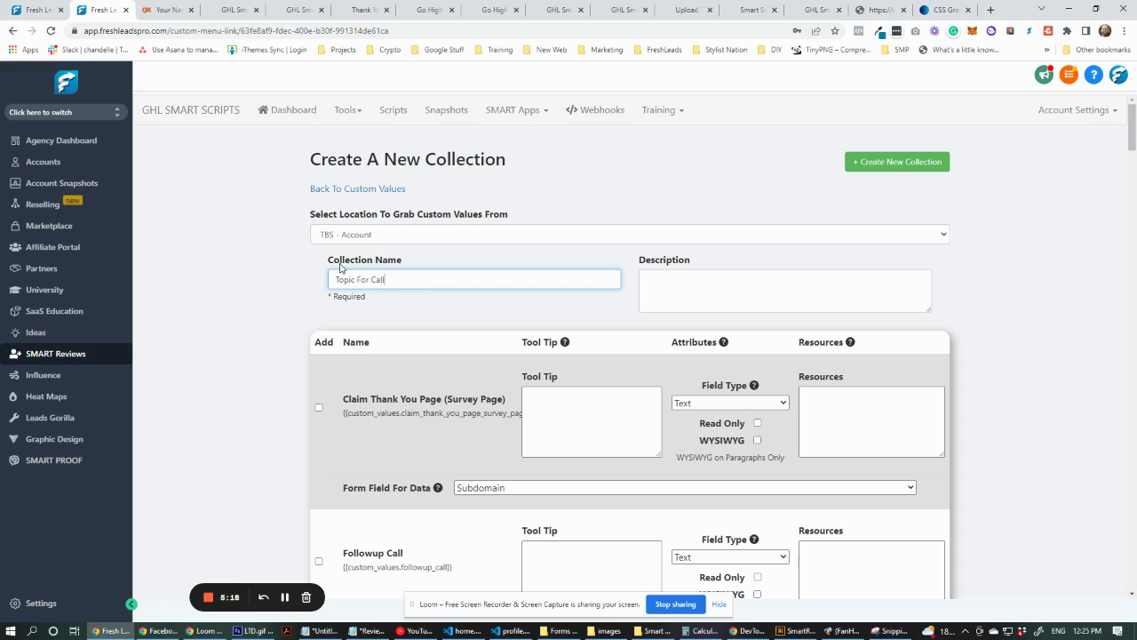
{"action": "left_click", "coordinate": [247, 367]}
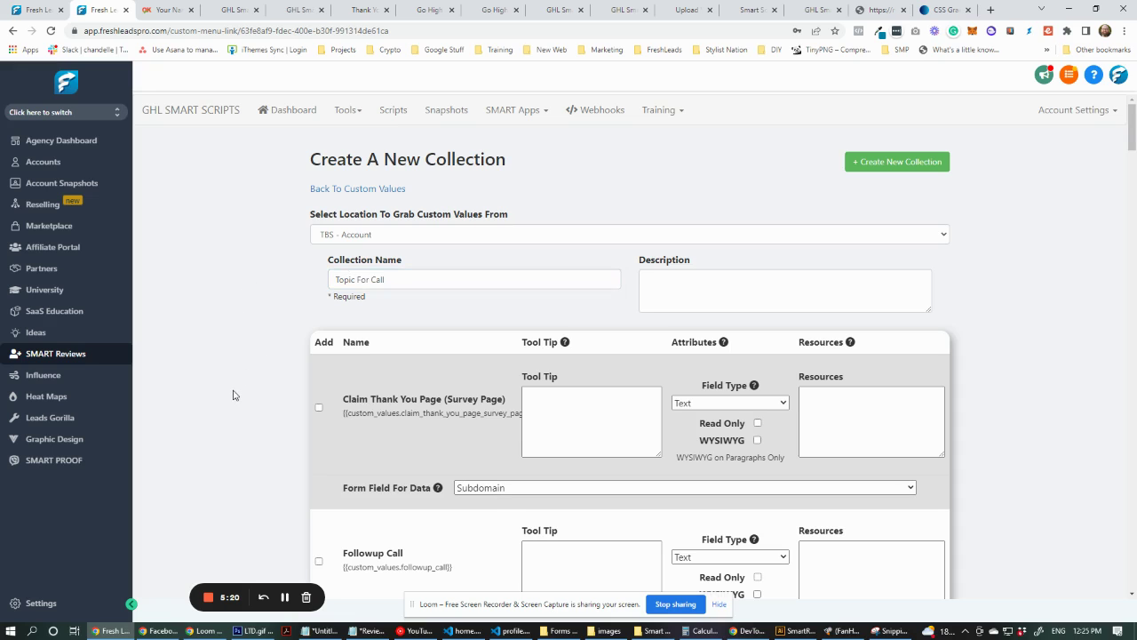
- Include the Top For Call value with the tool tip "This is the topic for the call" and map it to the Topic for call form field
{"action": "scroll", "coordinate": [233, 394], "scroll_direction": "down", "scroll_amount": 8}
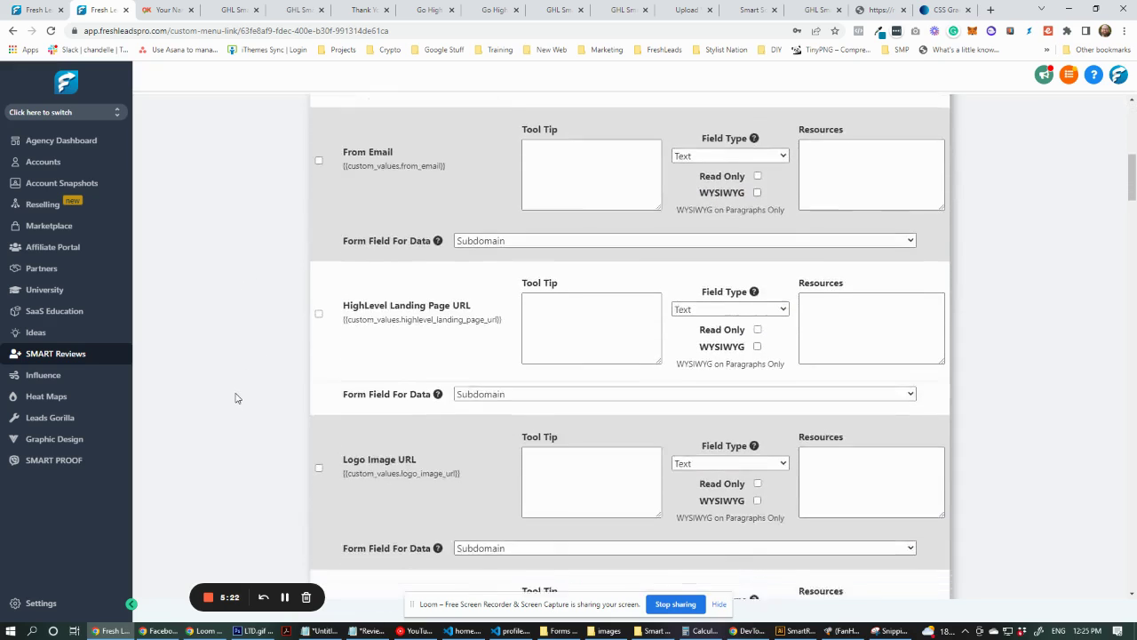
{"action": "scroll", "coordinate": [235, 398], "scroll_direction": "down", "scroll_amount": 9}
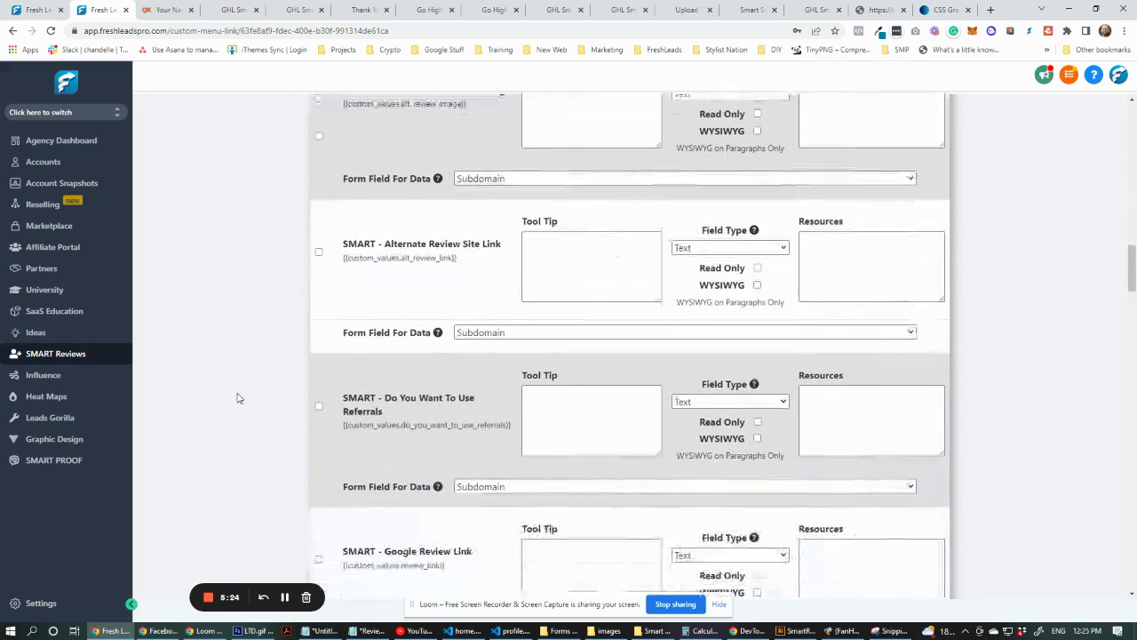
{"action": "scroll", "coordinate": [238, 398], "scroll_direction": "down", "scroll_amount": 9}
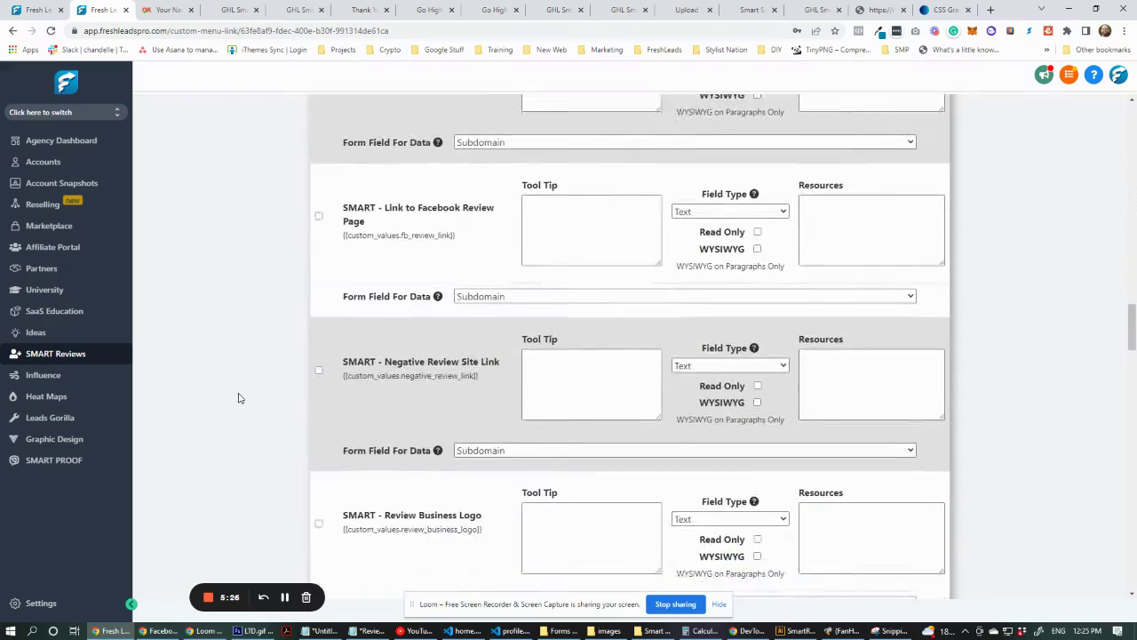
{"action": "scroll", "coordinate": [238, 398], "scroll_direction": "down", "scroll_amount": 8}
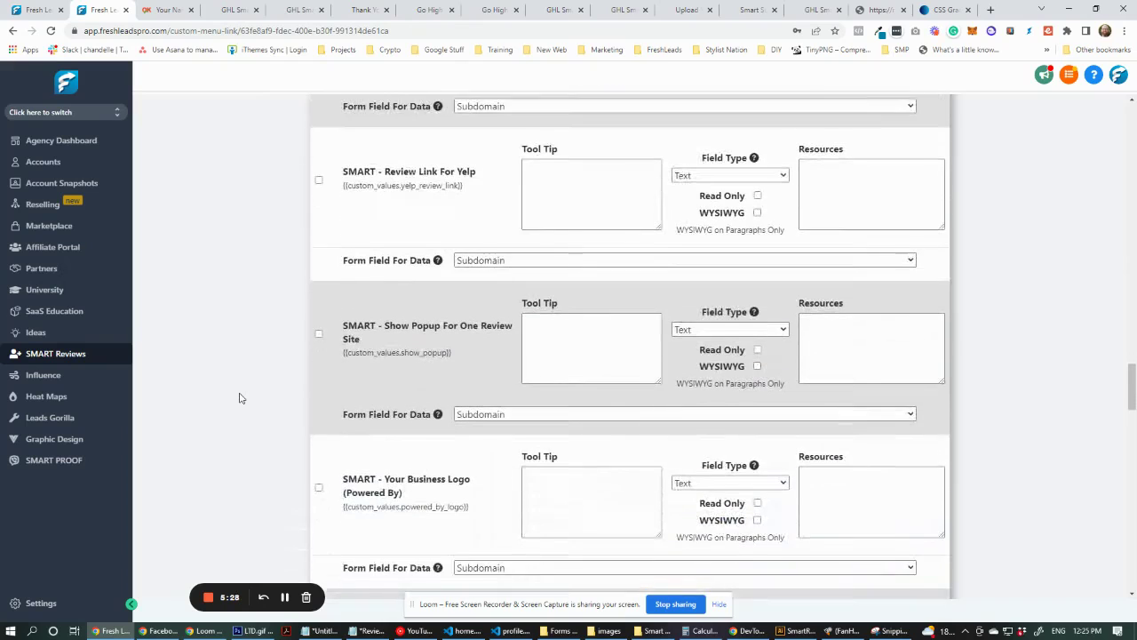
{"action": "scroll", "coordinate": [239, 398], "scroll_direction": "down", "scroll_amount": 8}
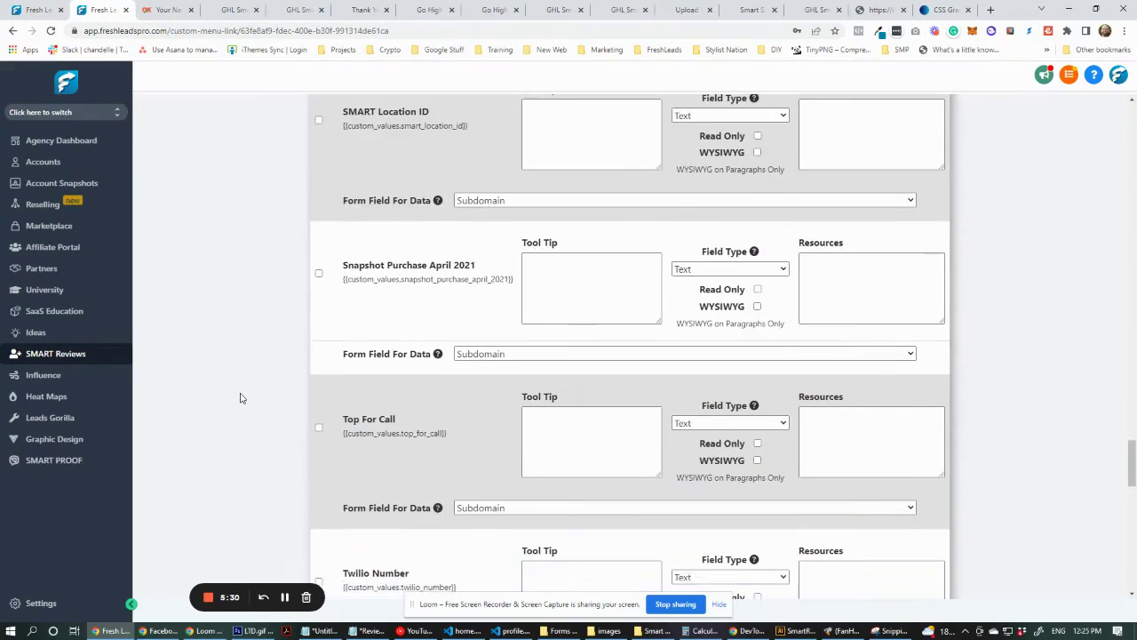
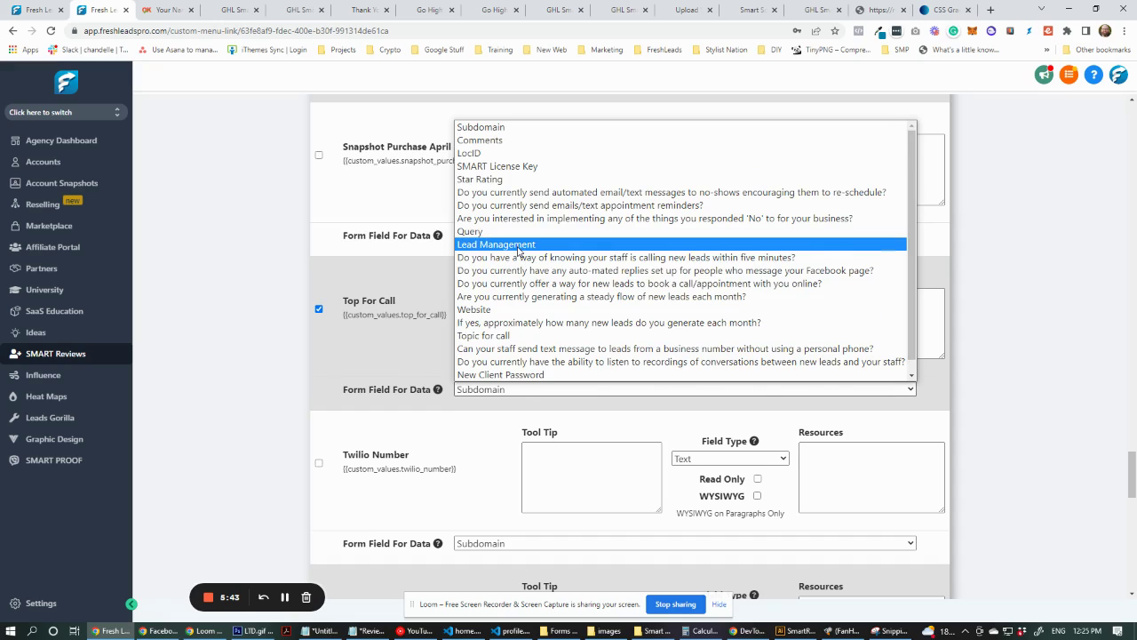
{"action": "scroll", "coordinate": [522, 342], "scroll_direction": "down", "scroll_amount": 1}
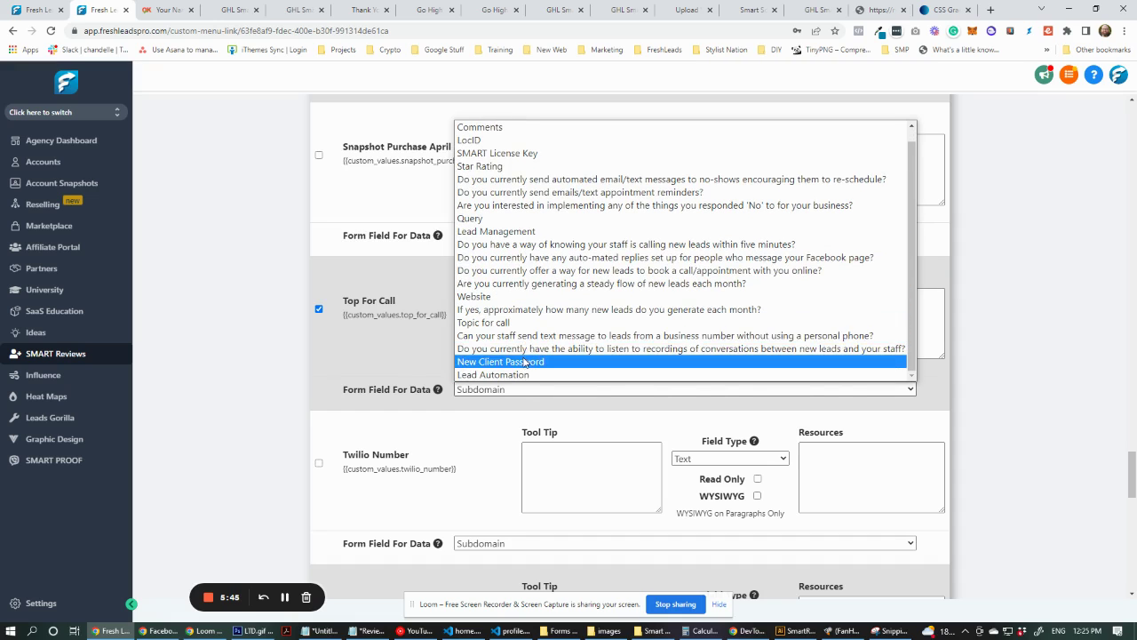
{"action": "scroll", "coordinate": [533, 355], "scroll_direction": "up", "scroll_amount": 1}
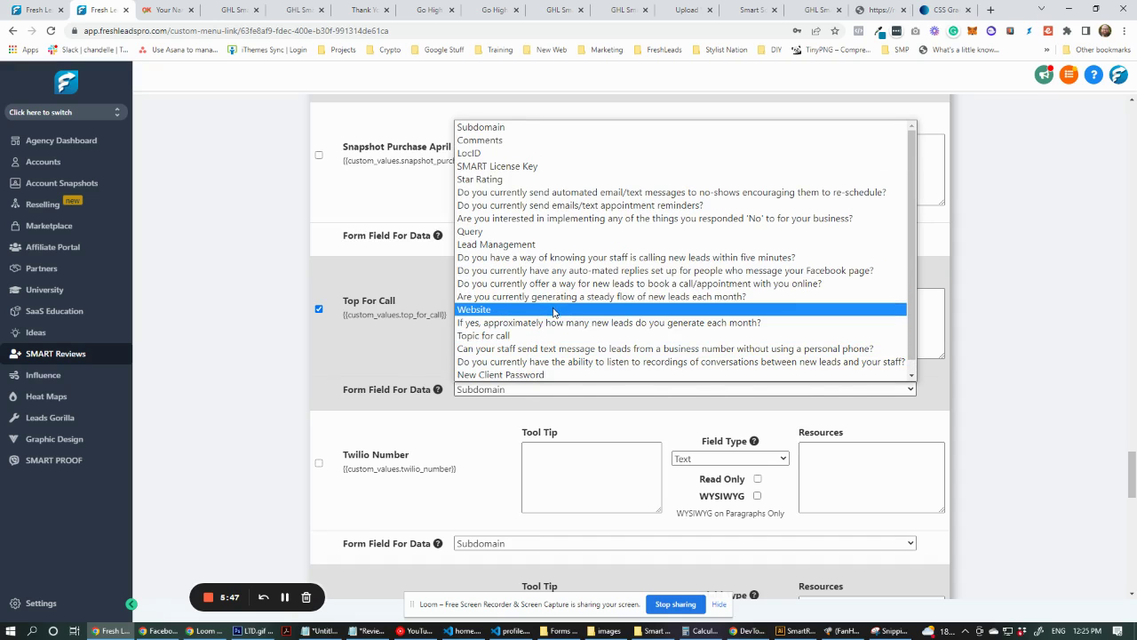
{"action": "left_click", "coordinate": [554, 335]}
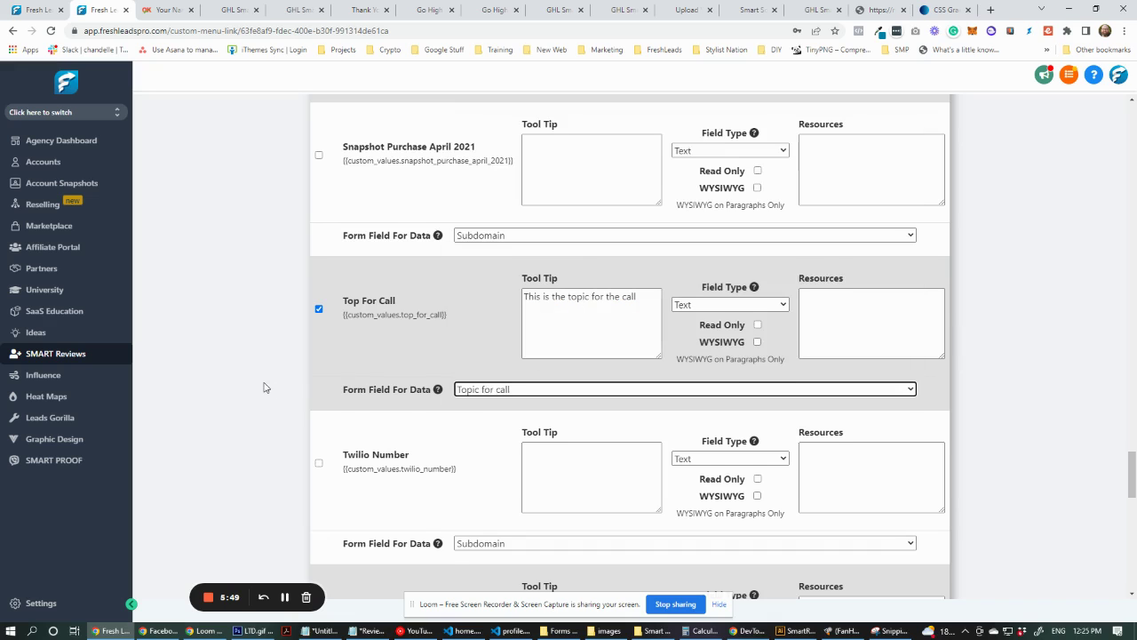
- Include the Website value with the tool tip "This is your website" and map it to the Website form field
{"action": "scroll", "coordinate": [263, 387], "scroll_direction": "down", "scroll_amount": 7}
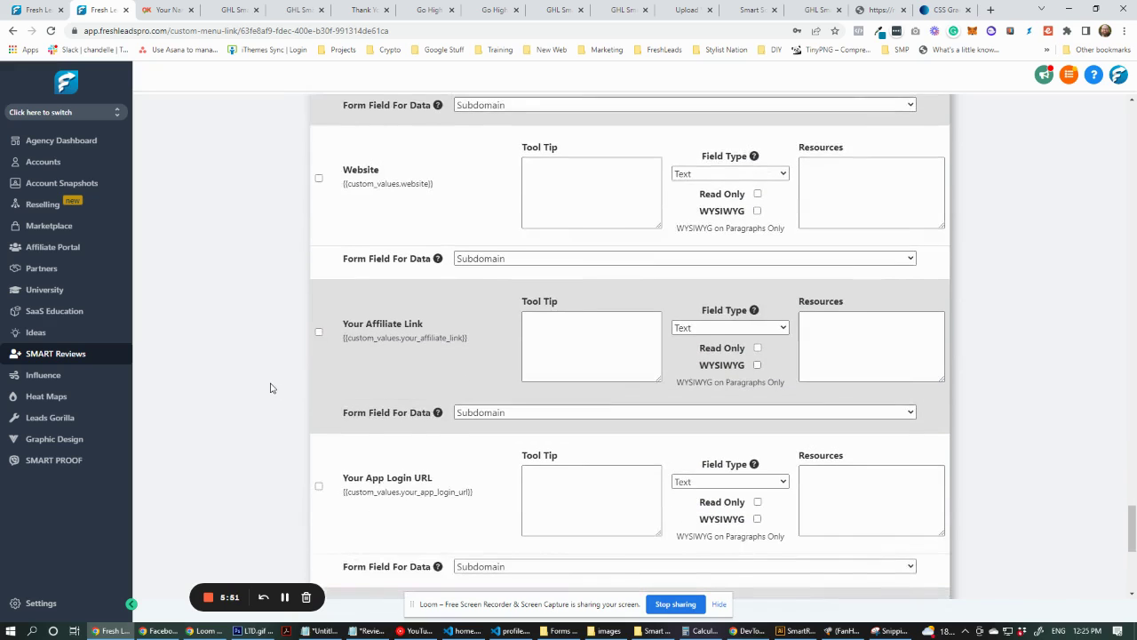
{"action": "scroll", "coordinate": [272, 386], "scroll_direction": "down", "scroll_amount": 1}
{"action": "scroll", "coordinate": [272, 385], "scroll_direction": "up", "scroll_amount": 1}
{"action": "left_click", "coordinate": [559, 195]}
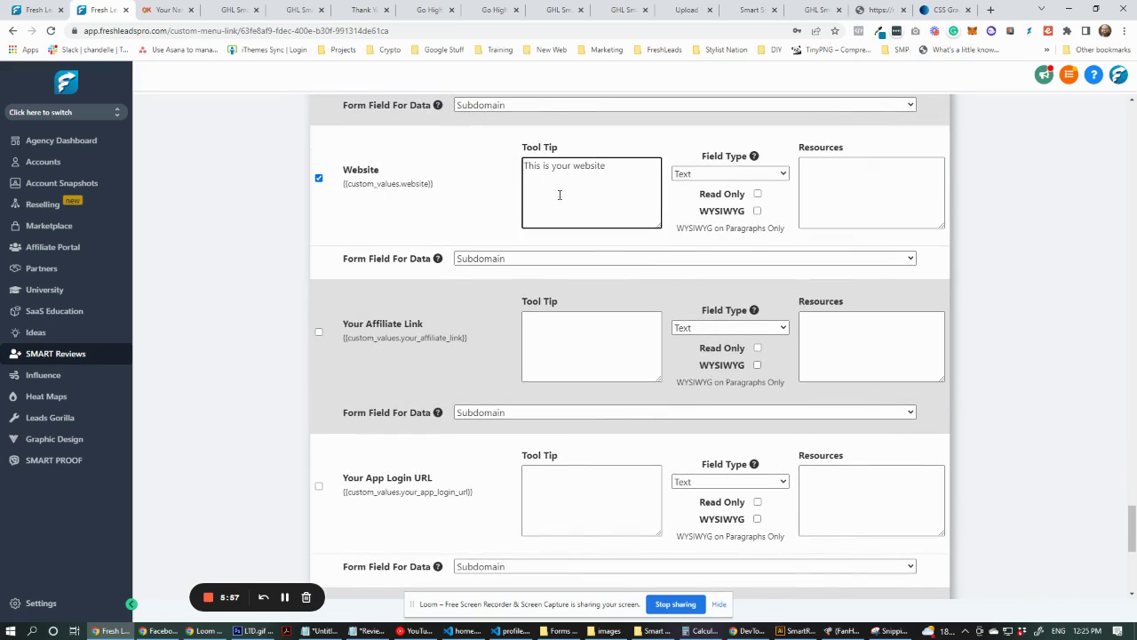
{"action": "left_click", "coordinate": [500, 258]}
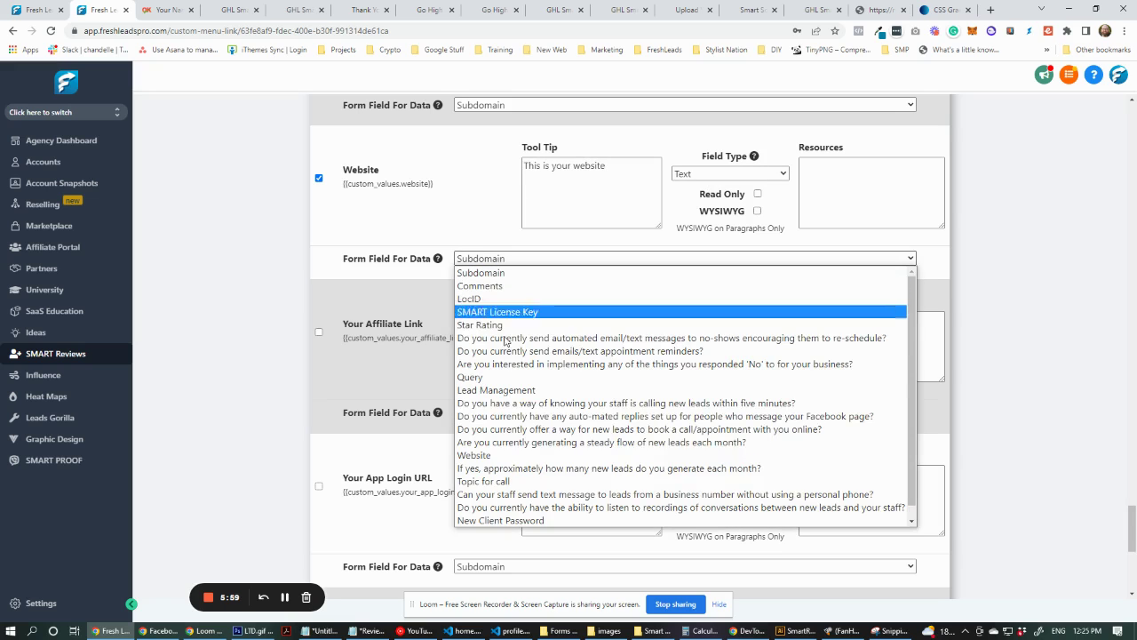
{"action": "left_click", "coordinate": [502, 455]}
- Look through the collection's list of custom values for the one that stores the follow-up call answer
{"action": "scroll", "coordinate": [257, 360], "scroll_direction": "down", "scroll_amount": 4}
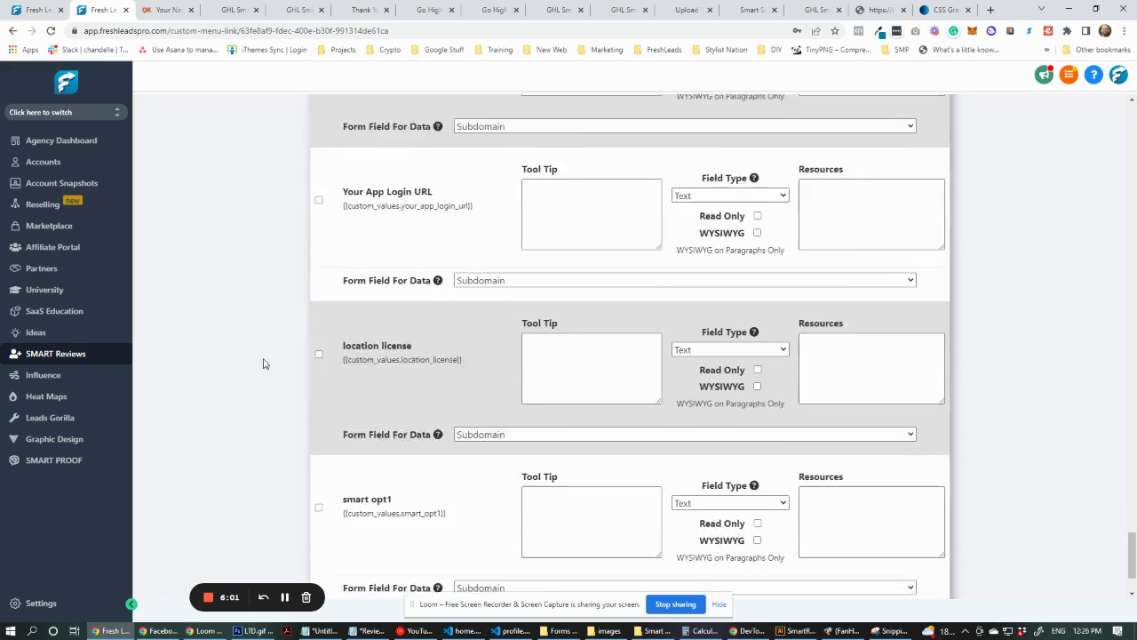
{"action": "scroll", "coordinate": [276, 360], "scroll_direction": "up", "scroll_amount": 4}
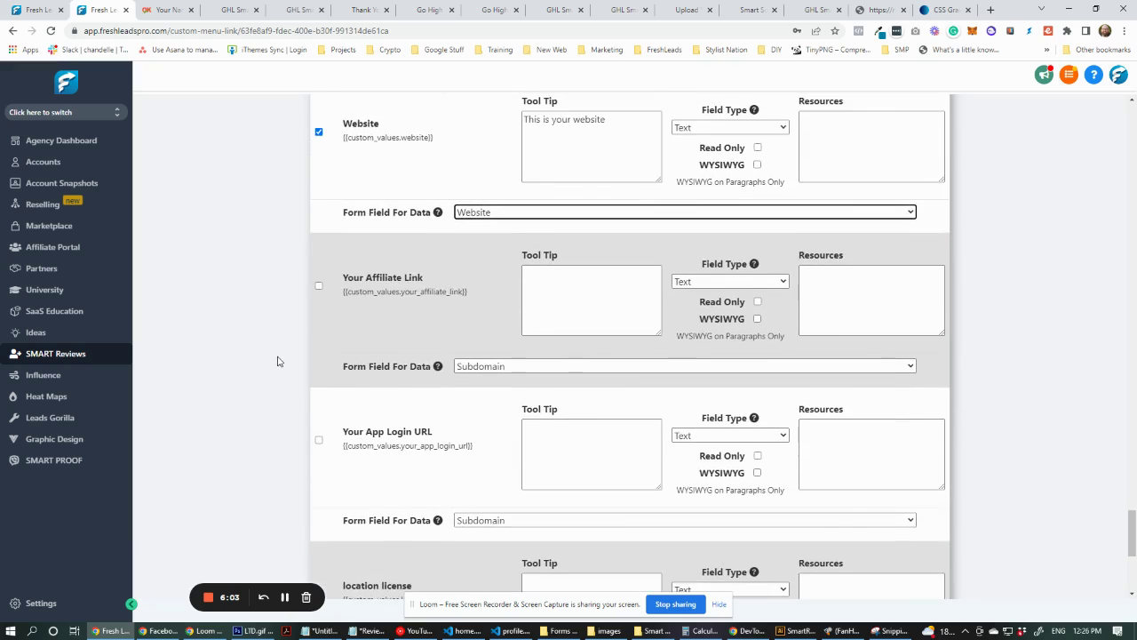
{"action": "scroll", "coordinate": [278, 357], "scroll_direction": "down", "scroll_amount": 4}
{"action": "scroll", "coordinate": [280, 356], "scroll_direction": "up", "scroll_amount": 4}
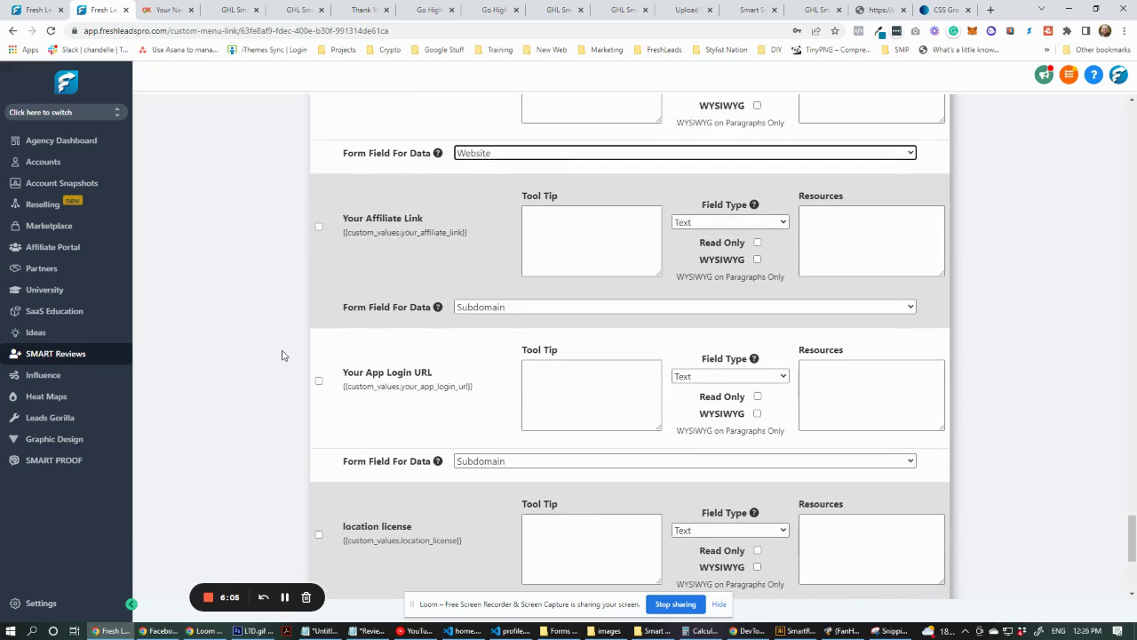
{"action": "scroll", "coordinate": [281, 355], "scroll_direction": "up", "scroll_amount": 6}
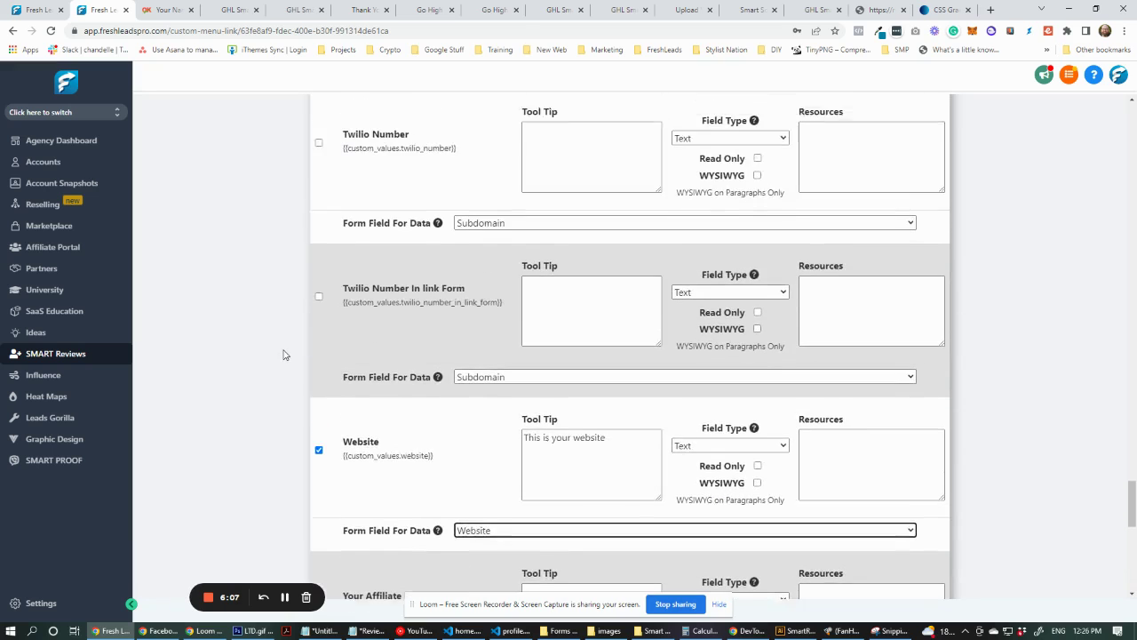
{"action": "scroll", "coordinate": [285, 355], "scroll_direction": "up", "scroll_amount": 5}
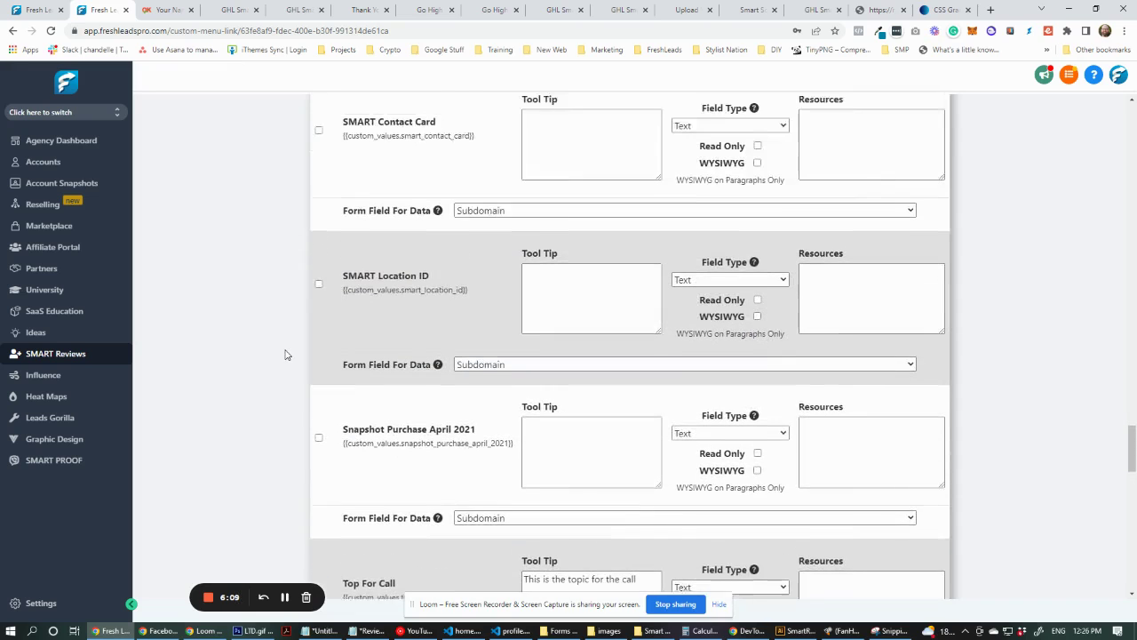
{"action": "scroll", "coordinate": [286, 354], "scroll_direction": "up", "scroll_amount": 5}
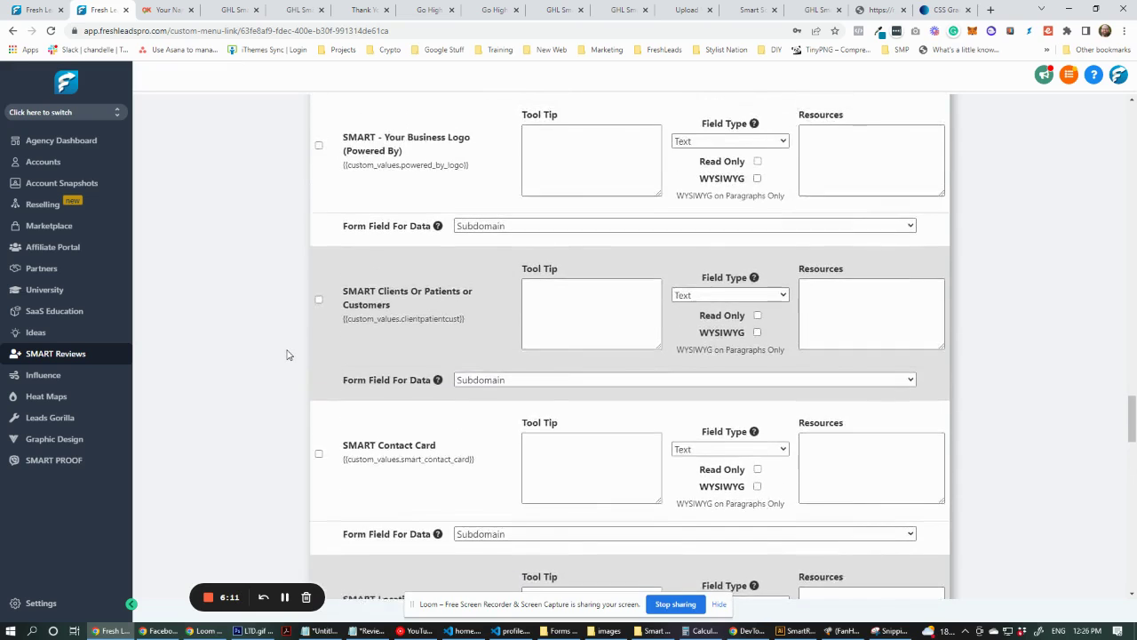
{"action": "scroll", "coordinate": [287, 354], "scroll_direction": "up", "scroll_amount": 5}
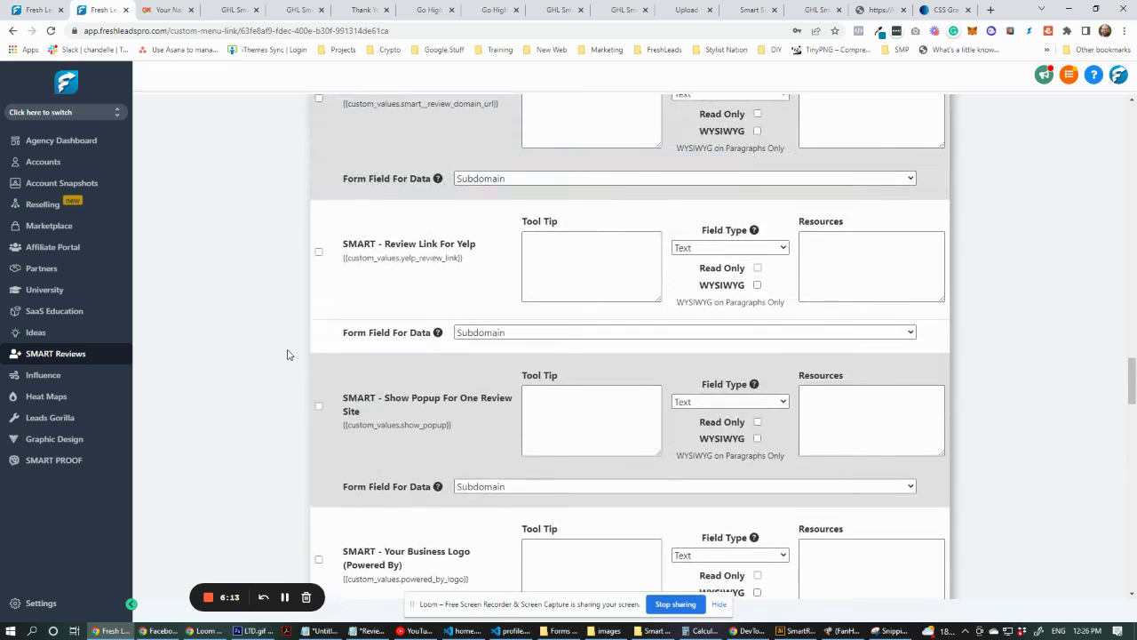
{"action": "scroll", "coordinate": [287, 354], "scroll_direction": "up", "scroll_amount": 2}
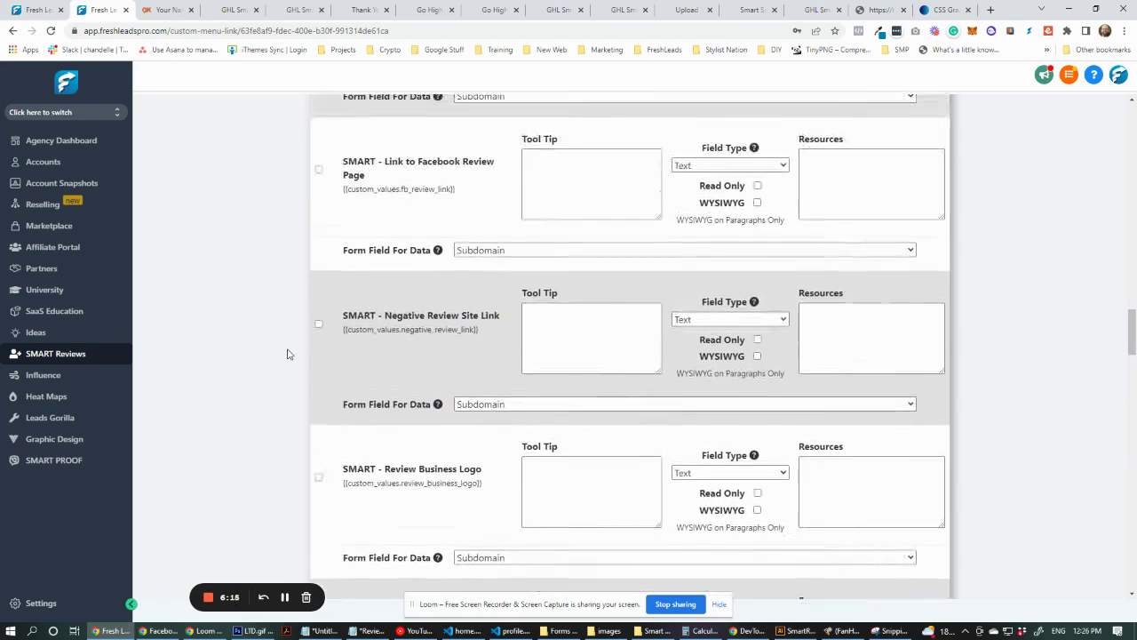
{"action": "scroll", "coordinate": [287, 353], "scroll_direction": "up", "scroll_amount": 6}
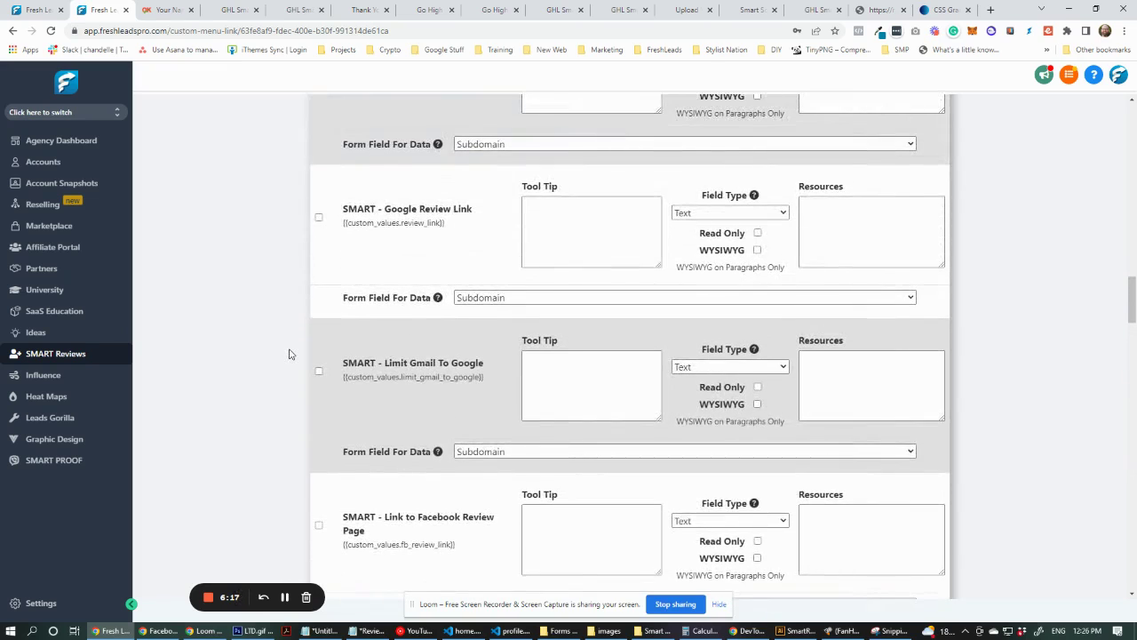
{"action": "scroll", "coordinate": [288, 353], "scroll_direction": "up", "scroll_amount": 5}
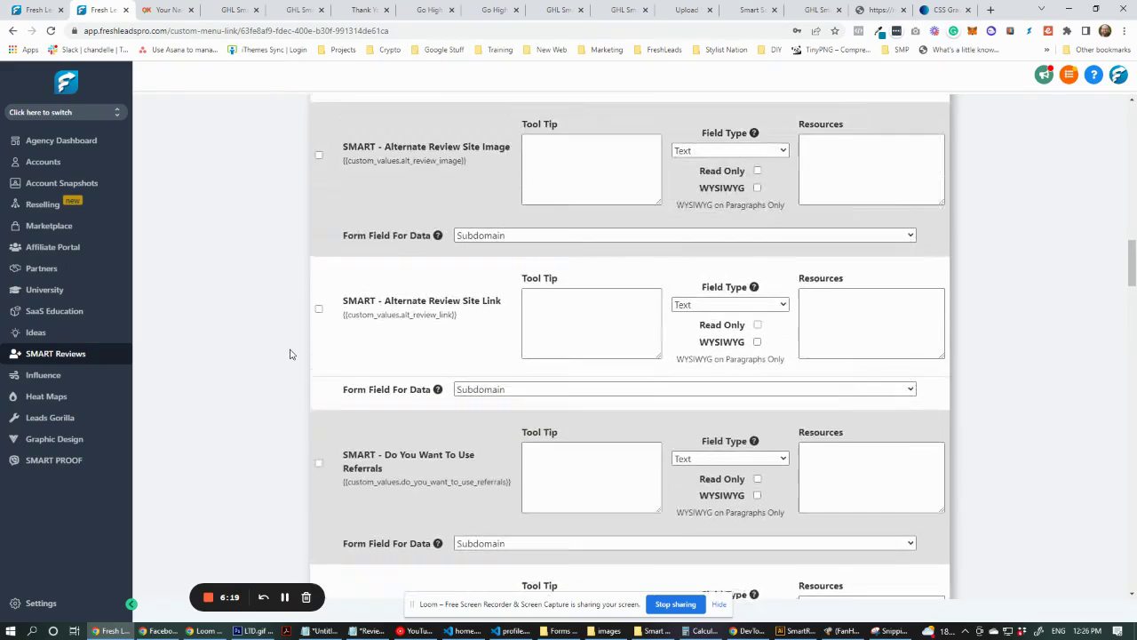
{"action": "scroll", "coordinate": [292, 353], "scroll_direction": "up", "scroll_amount": 1}
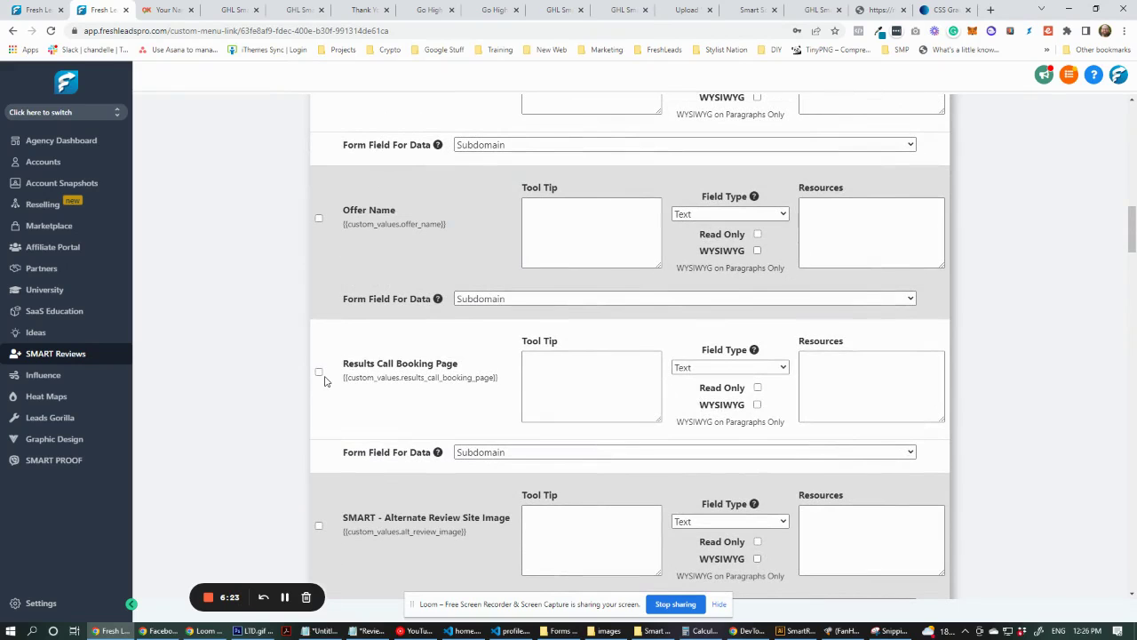
{"action": "scroll", "coordinate": [272, 380], "scroll_direction": "up", "scroll_amount": 3}
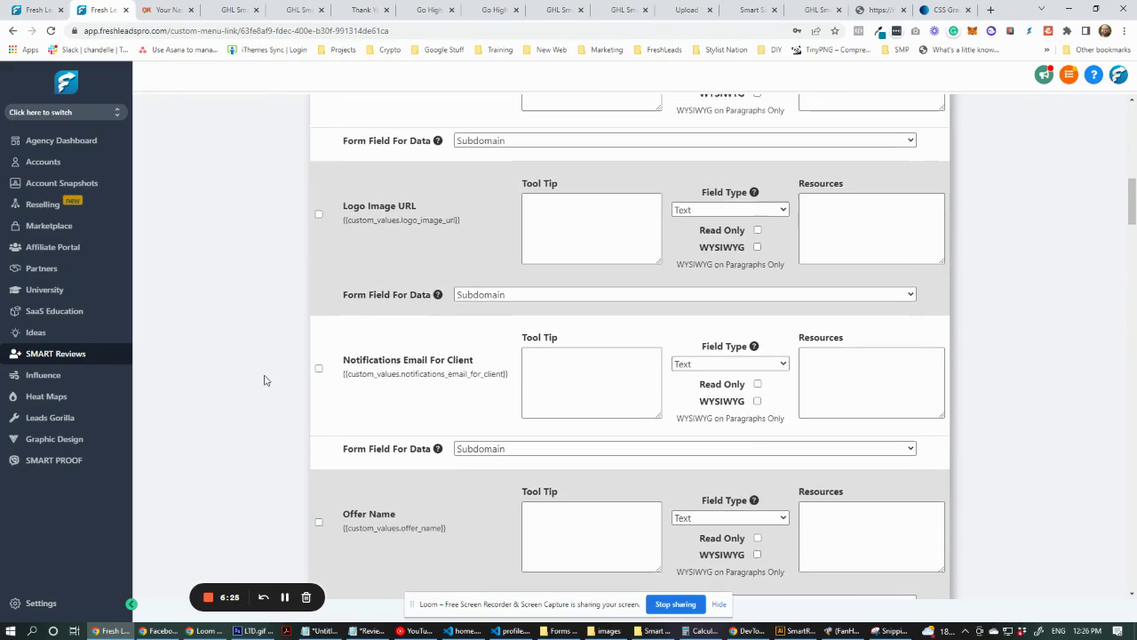
{"action": "scroll", "coordinate": [264, 380], "scroll_direction": "up", "scroll_amount": 6}
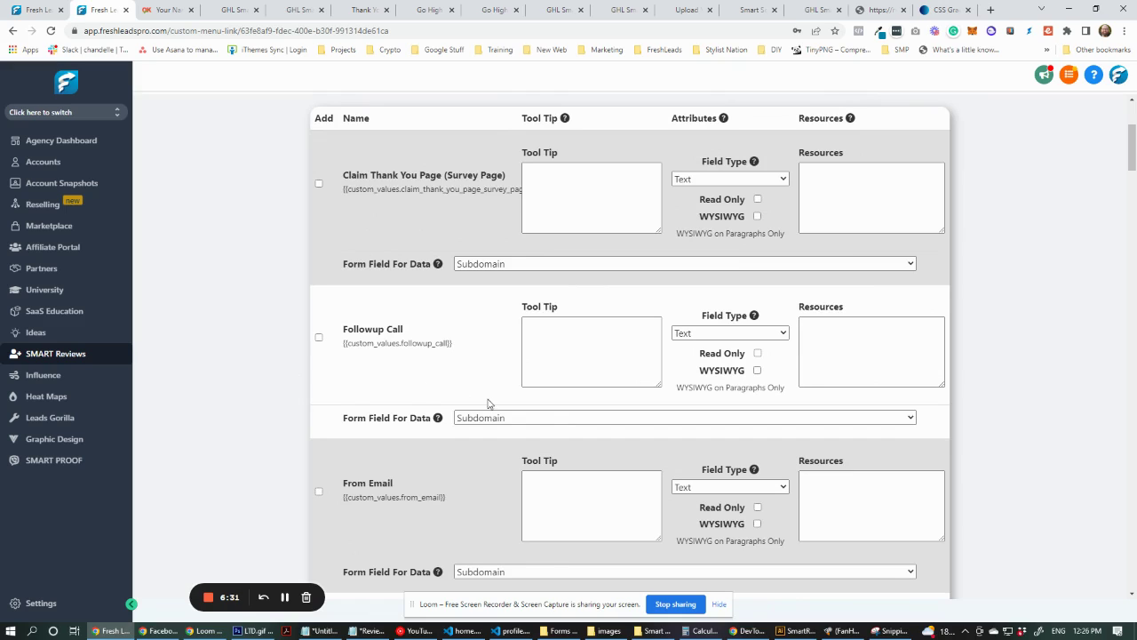
- Include the Followup Call value and map it to the form question about listening to recordings of conversations between new leads and staff
{"action": "left_click", "coordinate": [319, 337]}
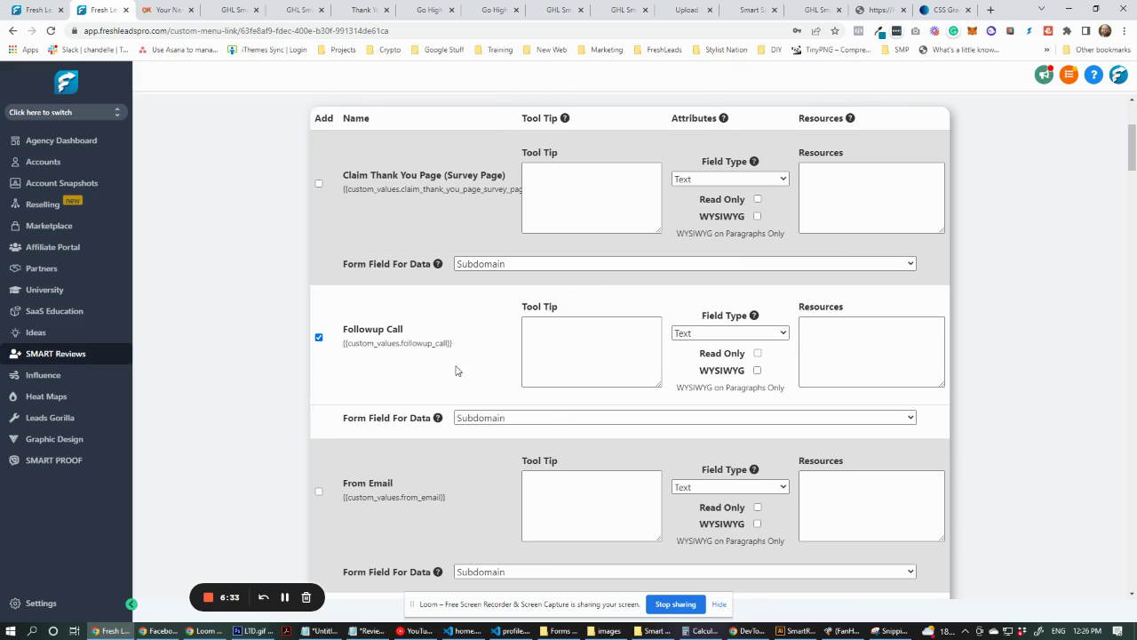
{"action": "left_click", "coordinate": [554, 355]}
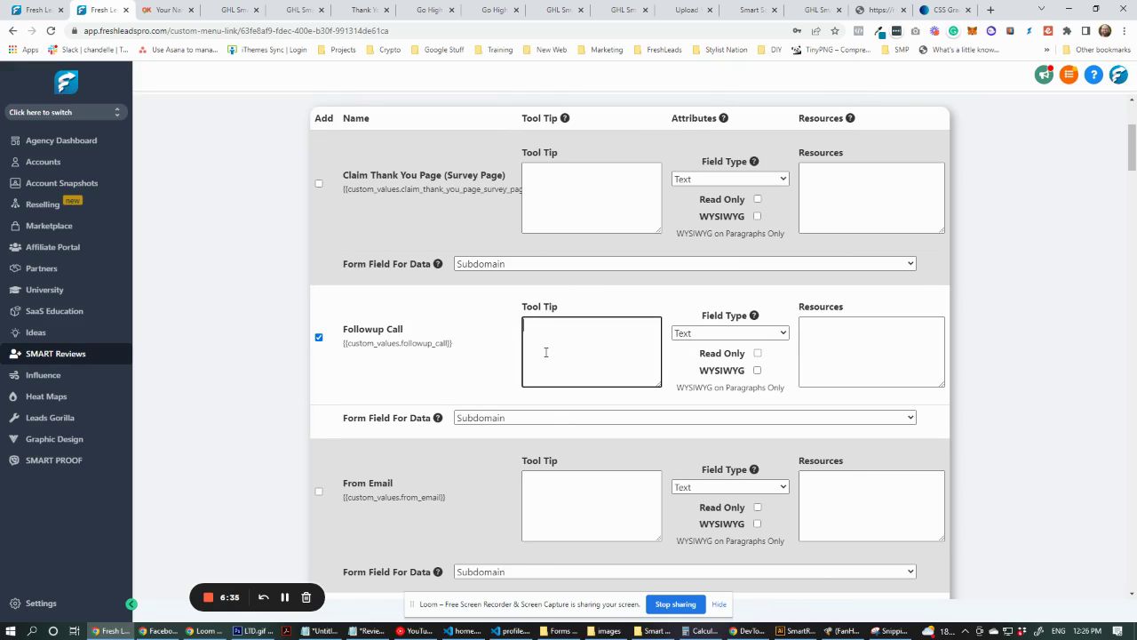
{"action": "left_click", "coordinate": [516, 418]}
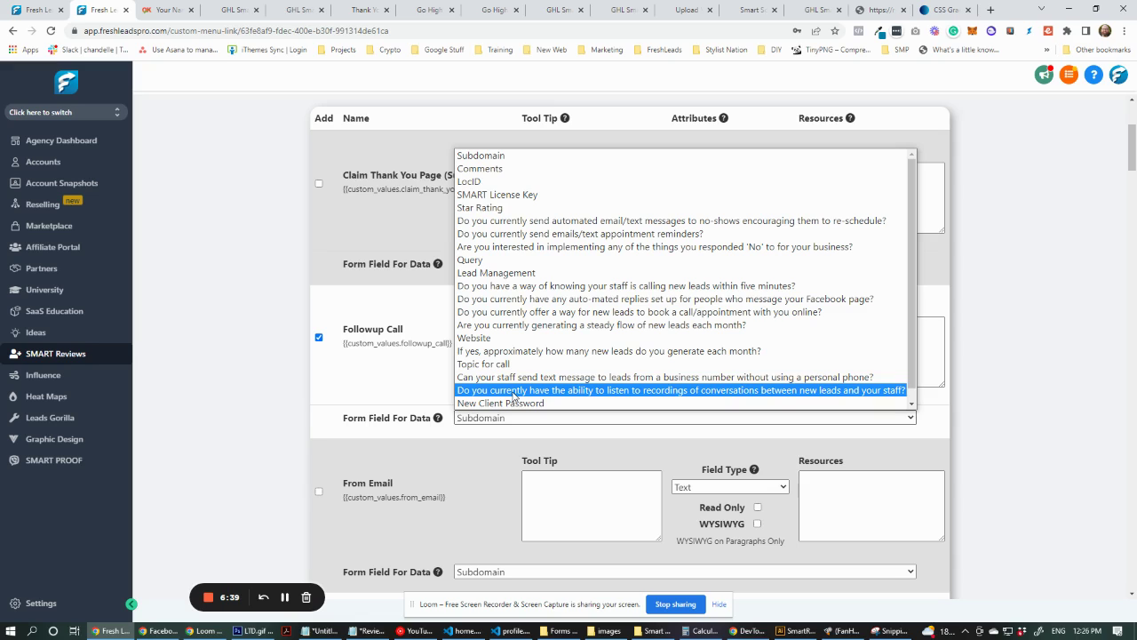
{"action": "left_click", "coordinate": [514, 391]}
{"action": "left_click", "coordinate": [503, 422]}
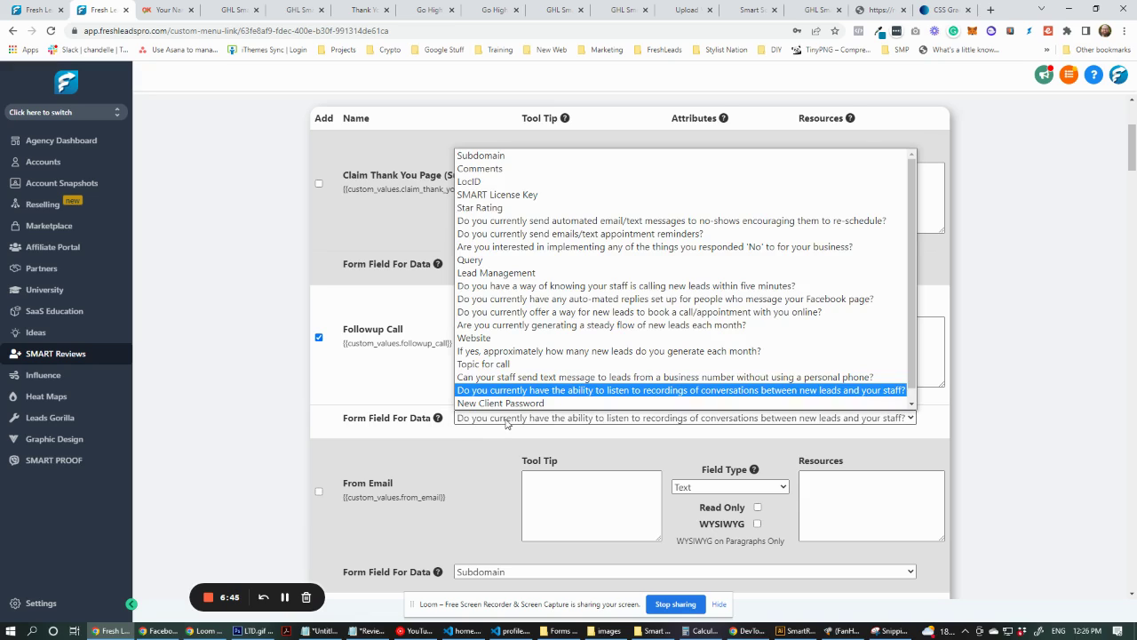
{"action": "left_click", "coordinate": [506, 423]}
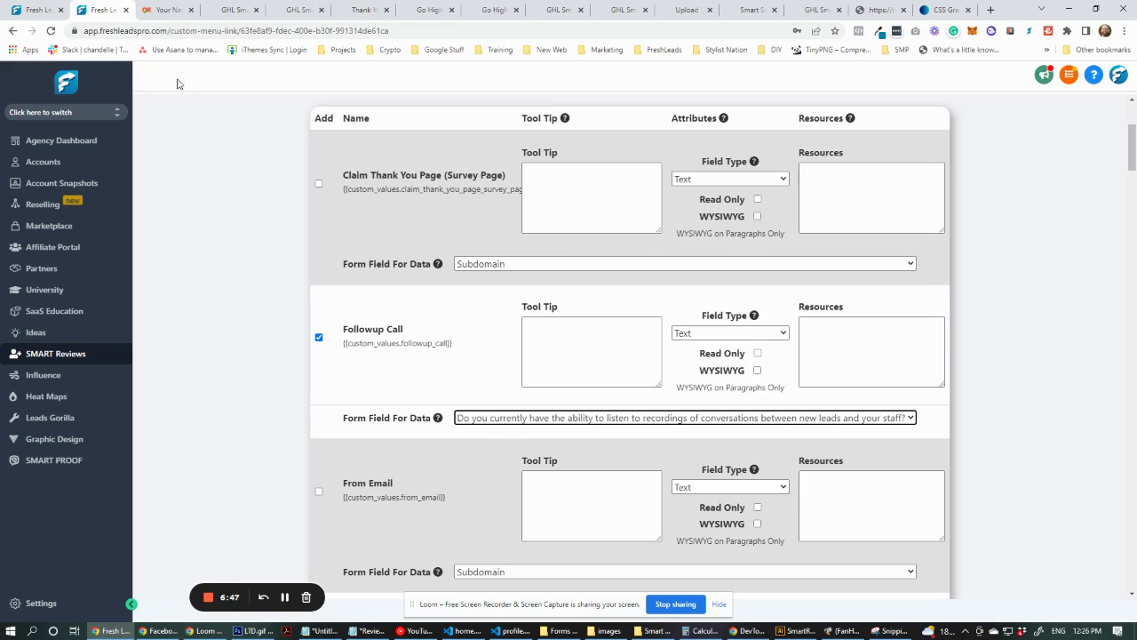
- Open Form 1 in the account's form builder and check the wording of its Yes/No question
{"action": "left_click", "coordinate": [37, 10]}
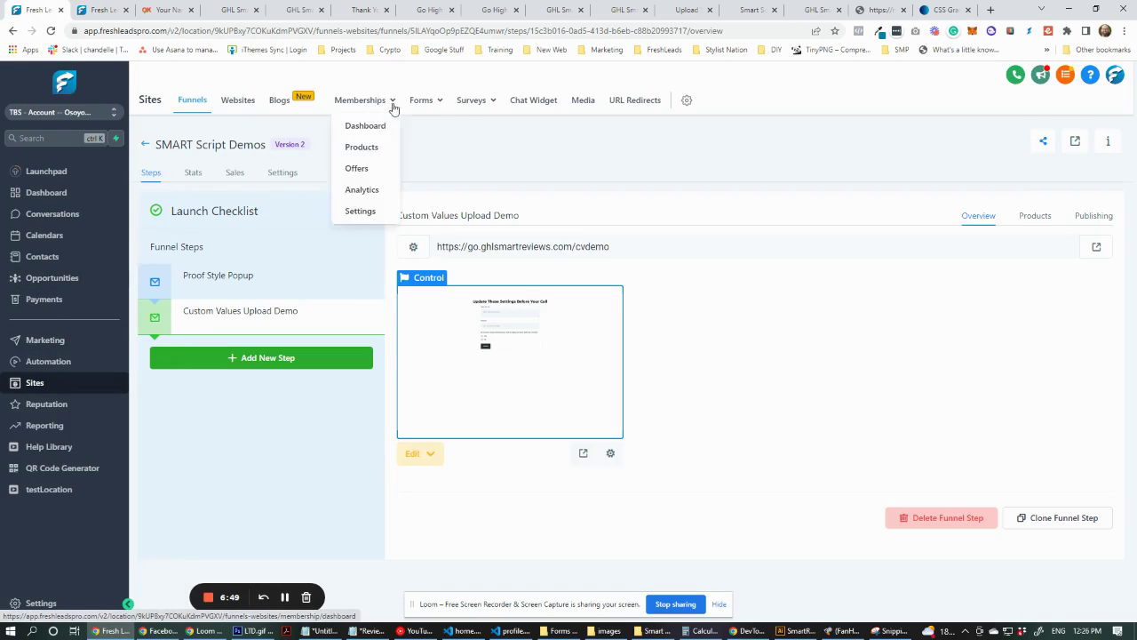
{"action": "left_click", "coordinate": [405, 127]}
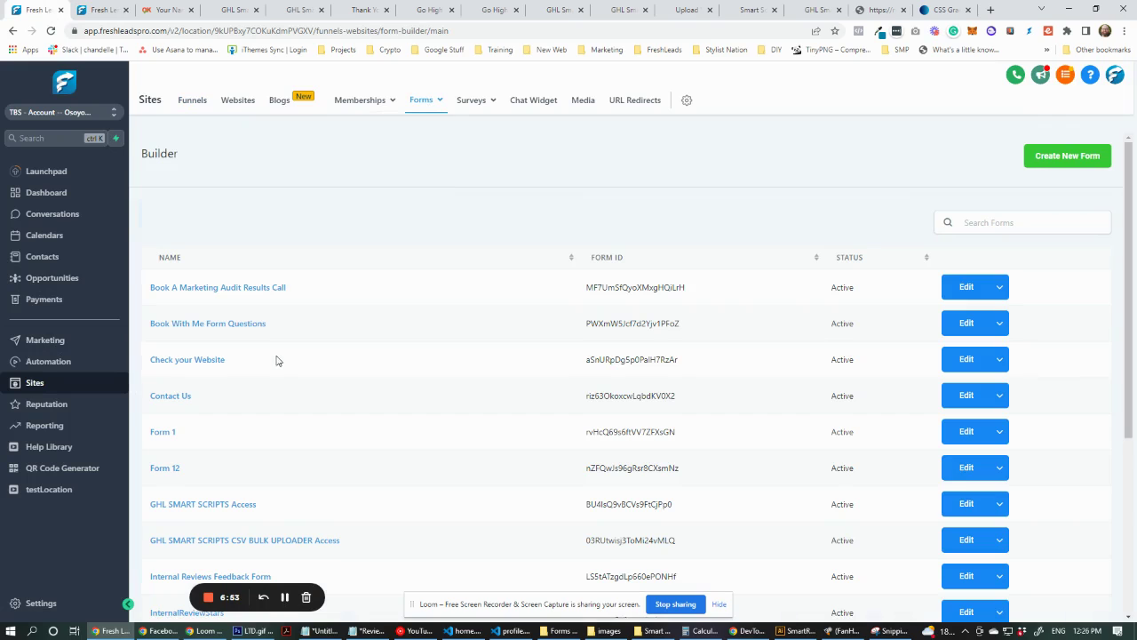
{"action": "scroll", "coordinate": [234, 423], "scroll_direction": "down", "scroll_amount": 2}
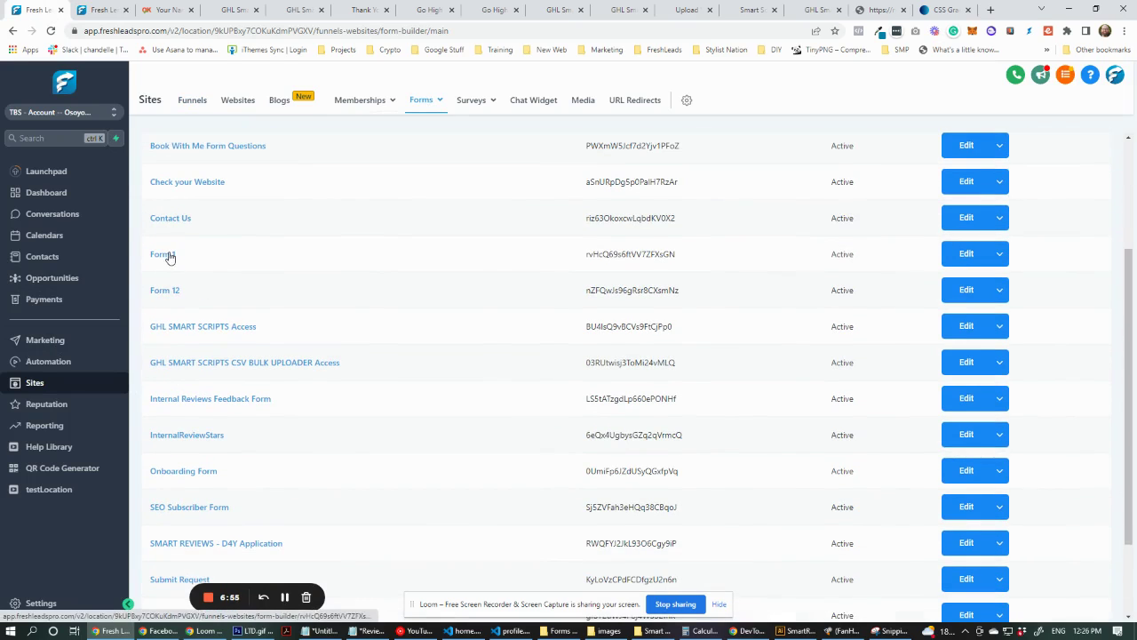
{"action": "left_click", "coordinate": [170, 256]}
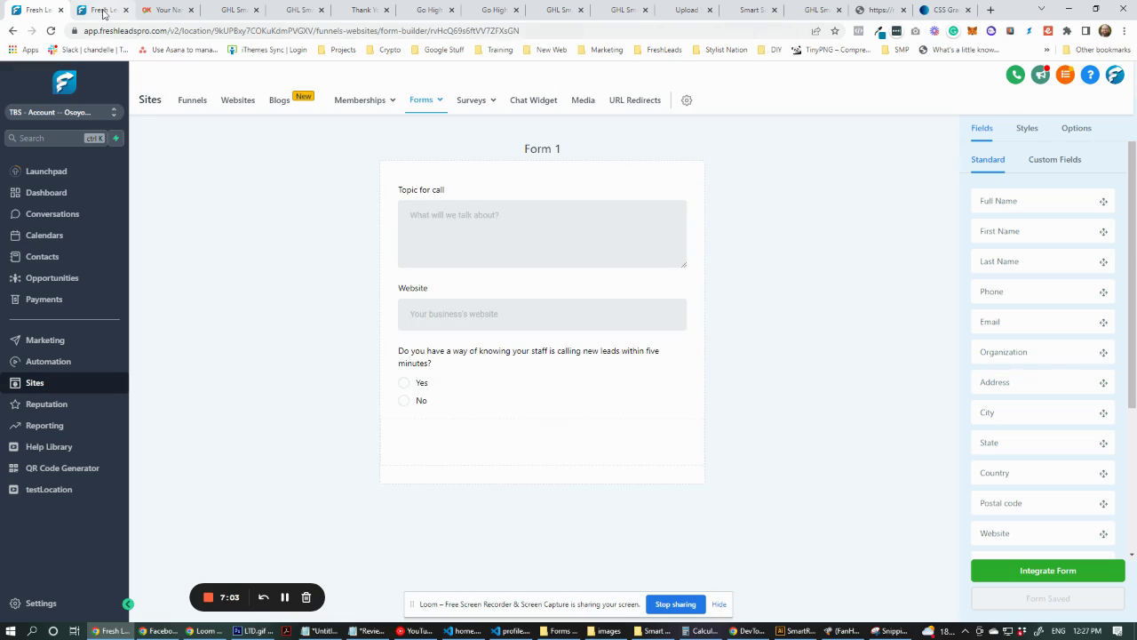
- Map Followup Call to "Do you have a way of knowing your staff is calling new leads within five minutes?" and set its field type to YES/NO
{"action": "left_click", "coordinate": [103, 13]}
{"action": "left_click", "coordinate": [498, 416]}
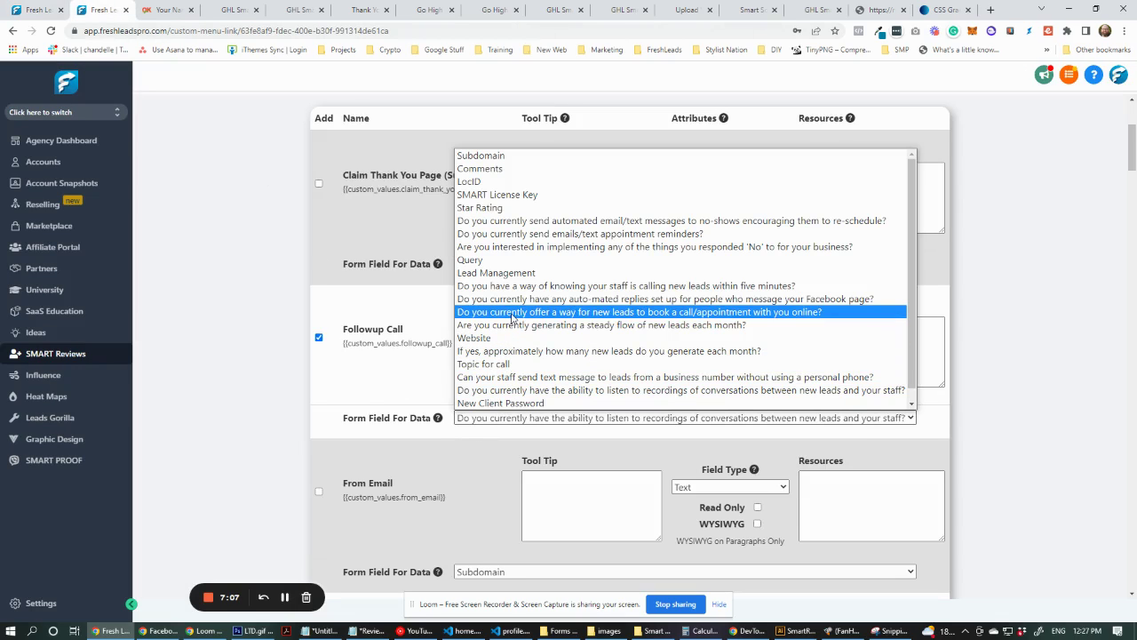
{"action": "left_click", "coordinate": [514, 286]}
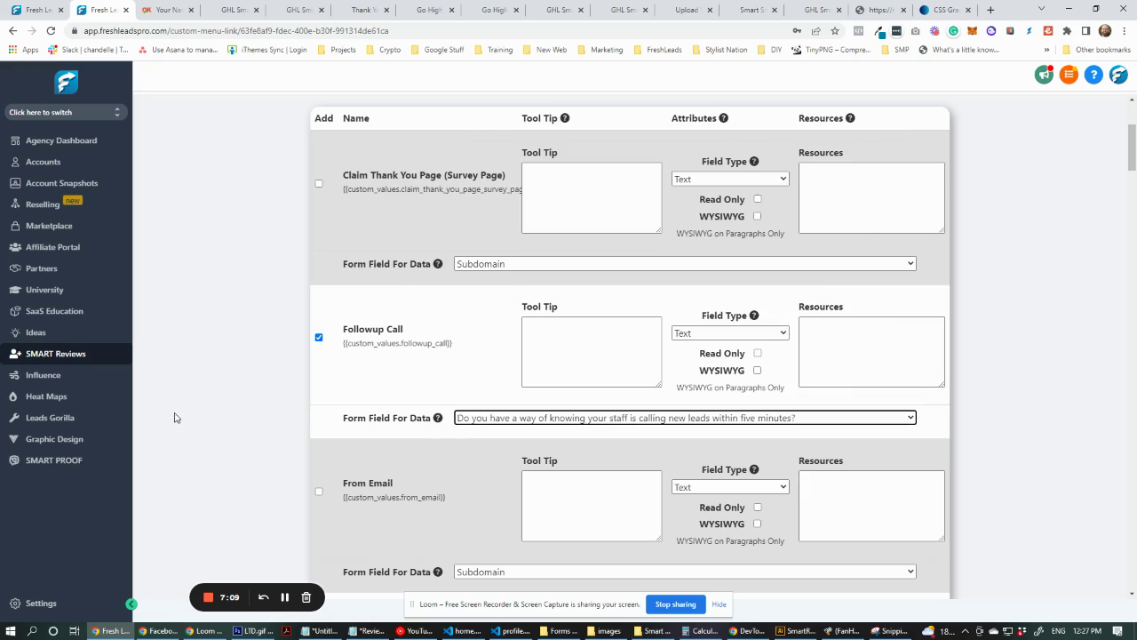
{"action": "left_click", "coordinate": [749, 334]}
{"action": "left_click", "coordinate": [731, 359]}
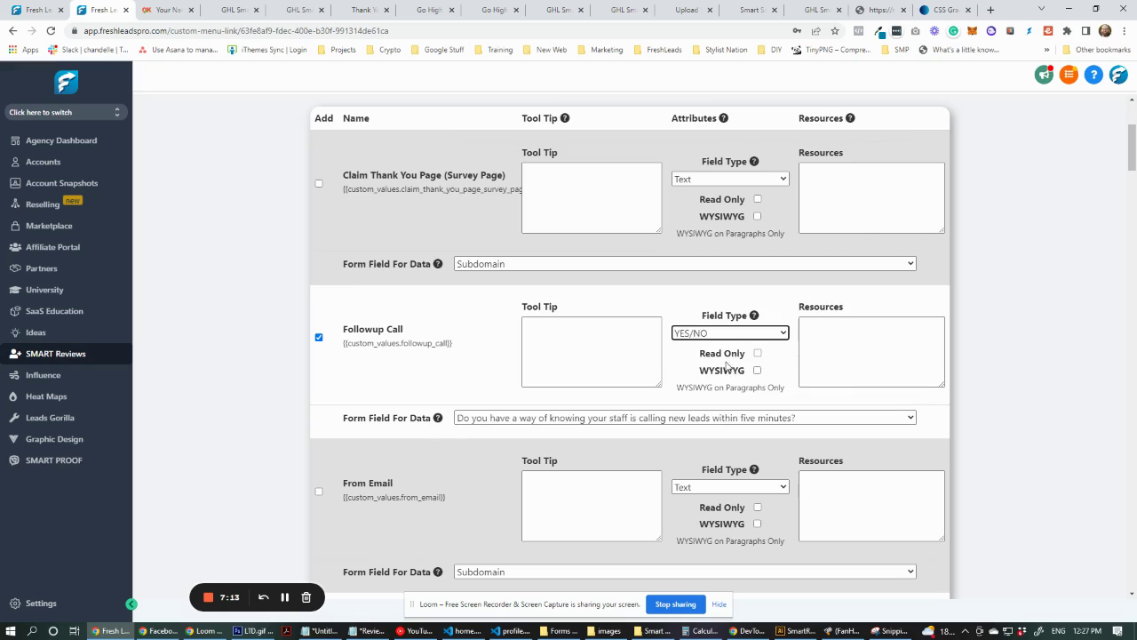
- Check the Yes and No answer options of the staff calling question in Form 1
{"action": "left_click", "coordinate": [33, 13]}
{"action": "left_click", "coordinate": [414, 391]}
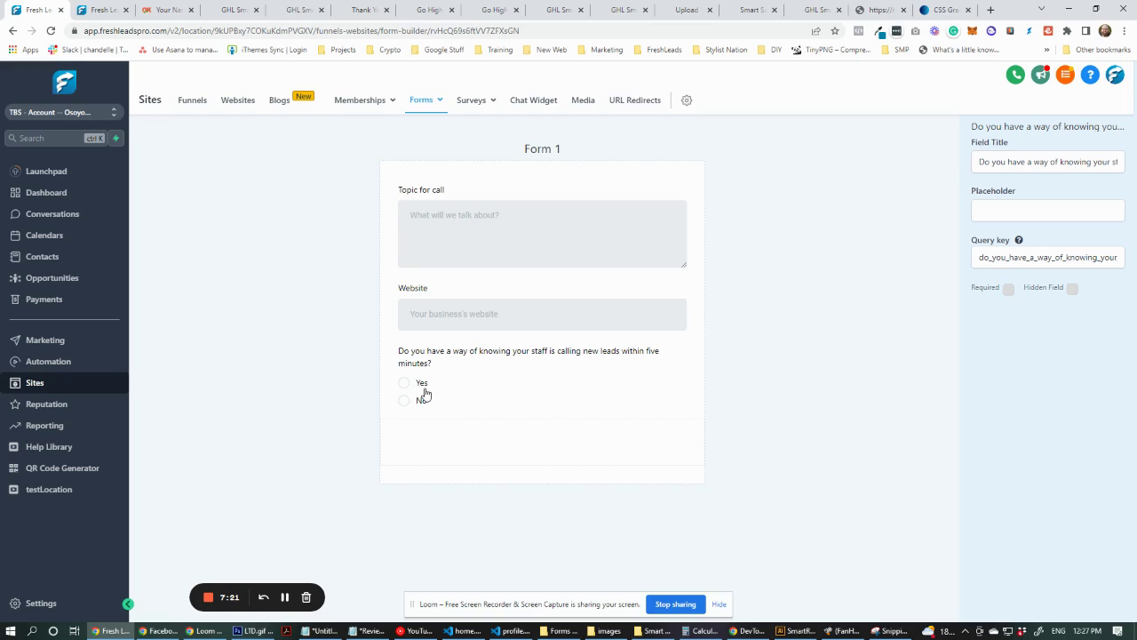
{"action": "double_click", "coordinate": [421, 384]}
{"action": "left_click", "coordinate": [495, 399]}
{"action": "left_click", "coordinate": [103, 10]}
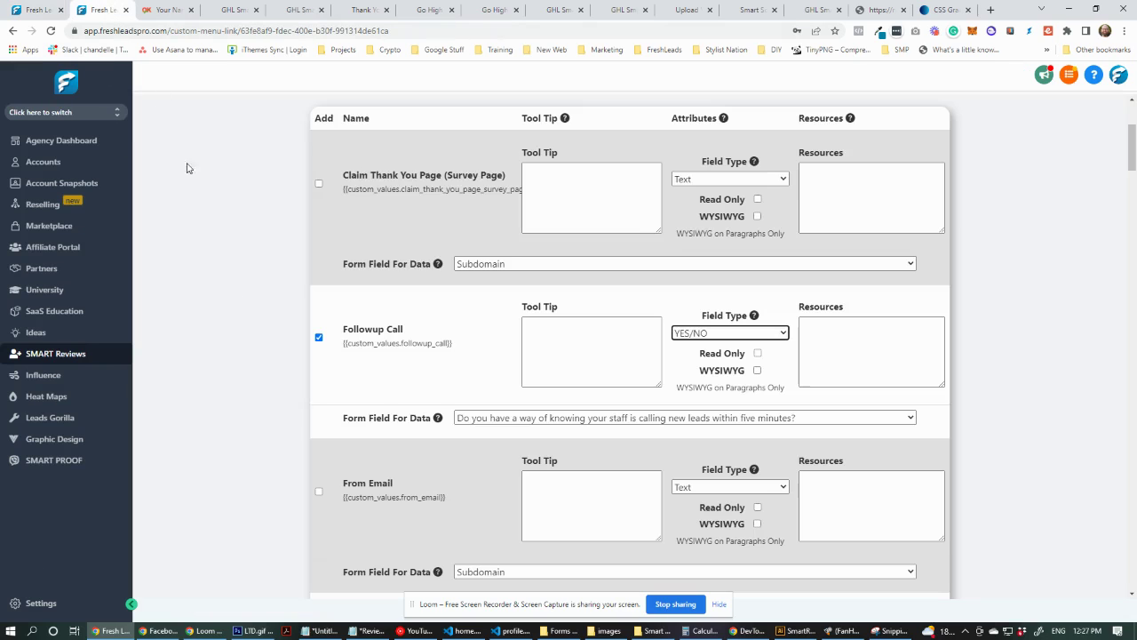
- Save the new Topic For Call collection with its selected custom values
{"action": "scroll", "coordinate": [257, 391], "scroll_direction": "down", "scroll_amount": 2}
{"action": "scroll", "coordinate": [266, 392], "scroll_direction": "up", "scroll_amount": 5}
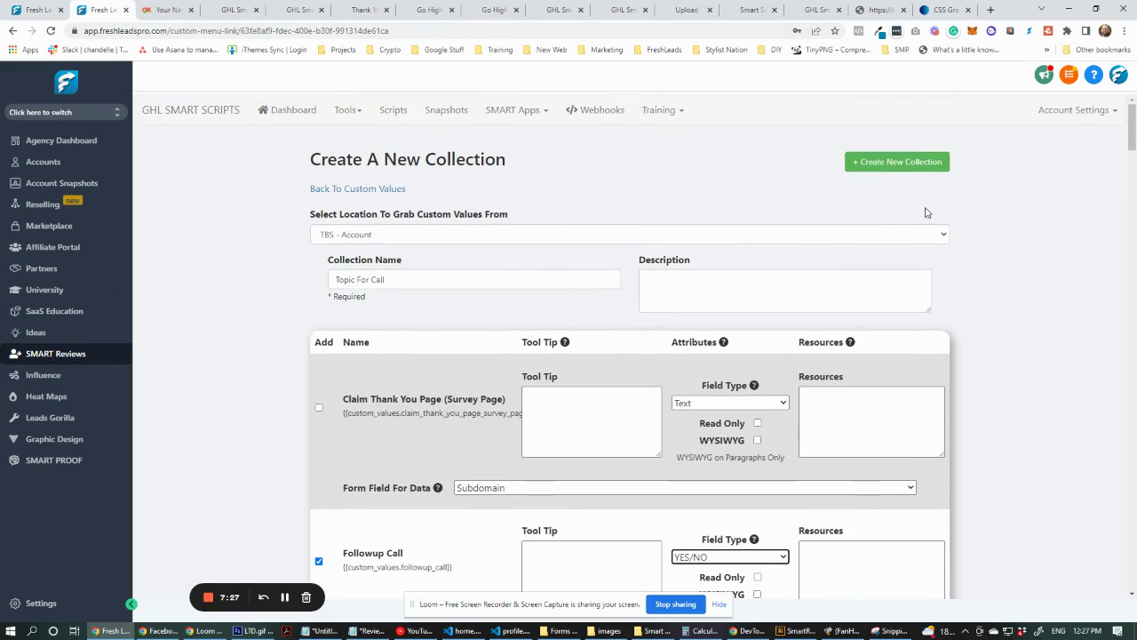
{"action": "scroll", "coordinate": [1132, 133], "scroll_direction": "down", "scroll_amount": 1}
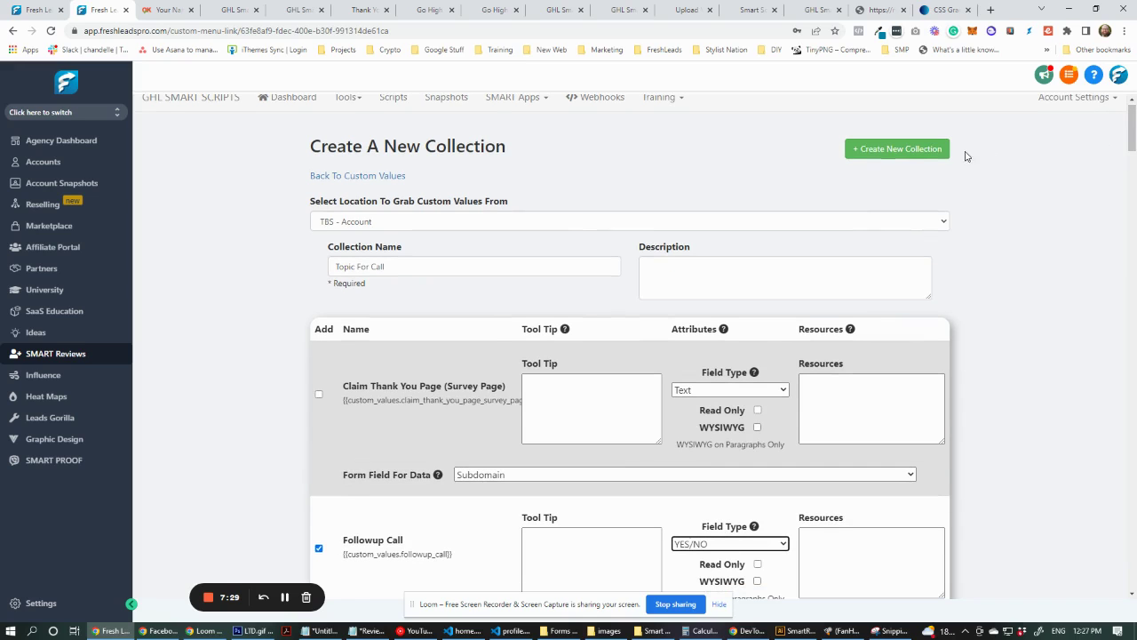
{"action": "scroll", "coordinate": [1119, 130], "scroll_direction": "down", "scroll_amount": 15}
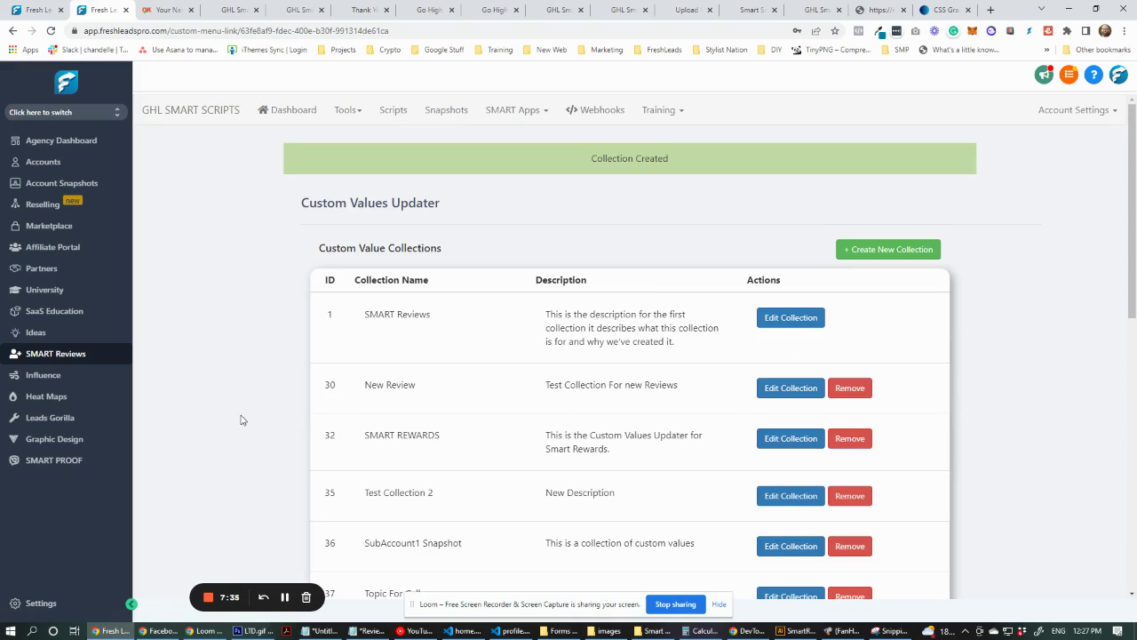
- Open the Topic For Call collection for editing and review its selected custom values, field types and form field mappings
{"action": "scroll", "coordinate": [243, 418], "scroll_direction": "down", "scroll_amount": 2}
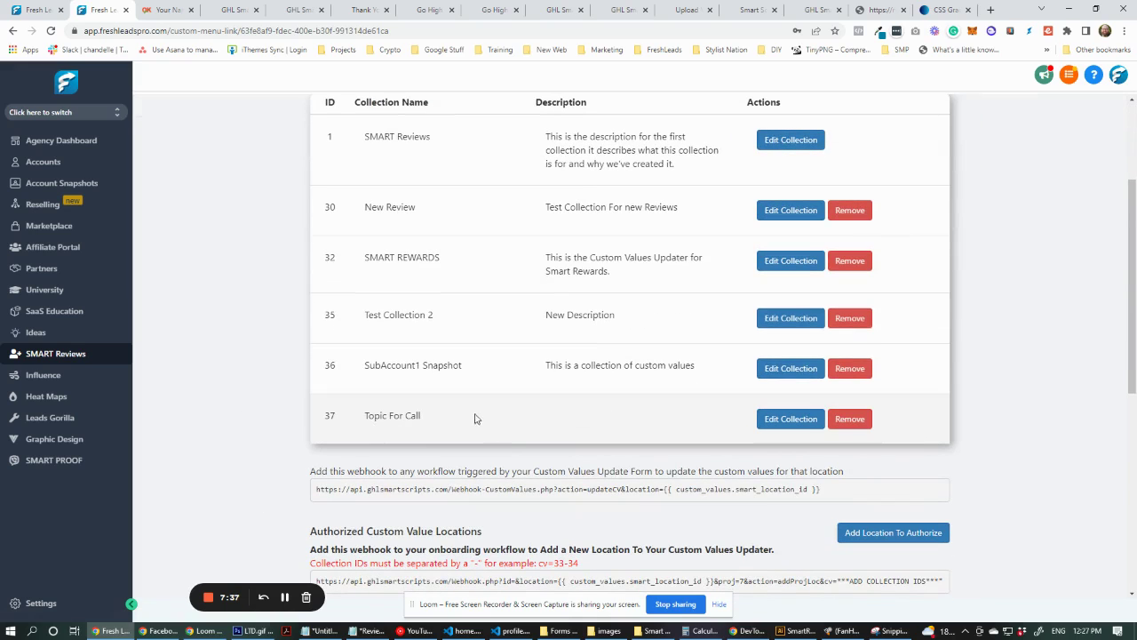
{"action": "left_click", "coordinate": [775, 423]}
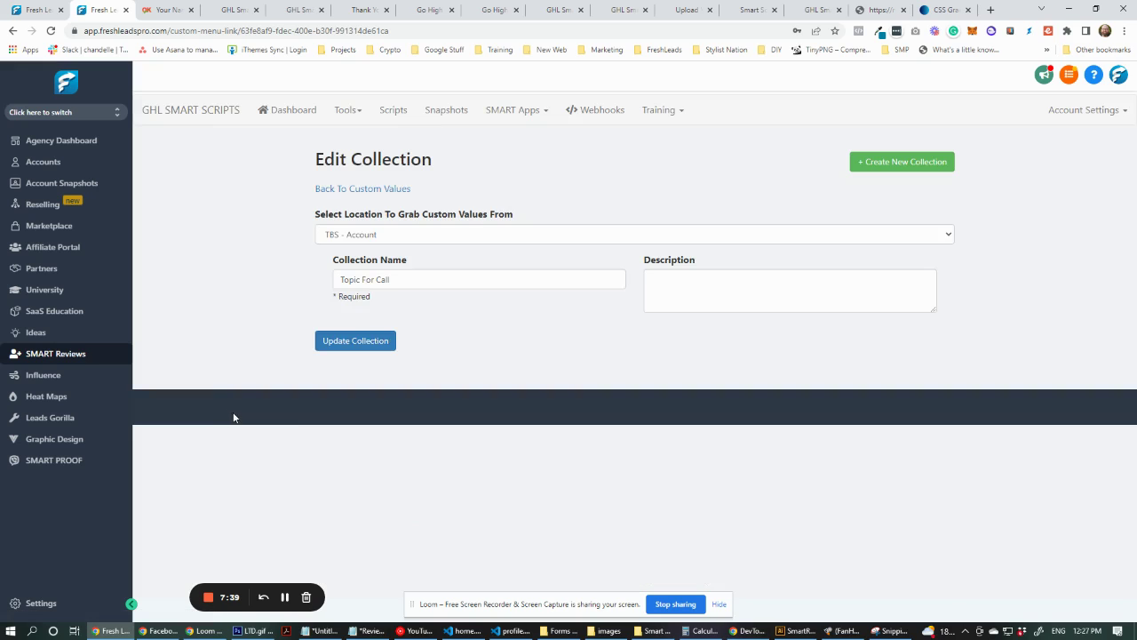
{"action": "scroll", "coordinate": [237, 378], "scroll_direction": "down", "scroll_amount": 7}
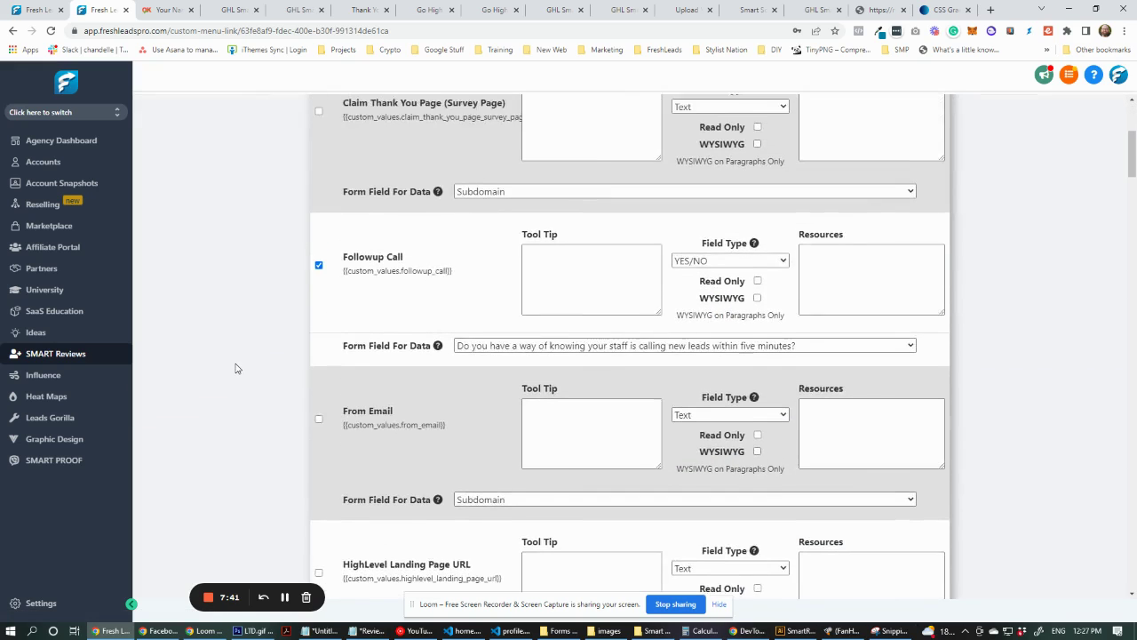
{"action": "scroll", "coordinate": [236, 366], "scroll_direction": "down", "scroll_amount": 15}
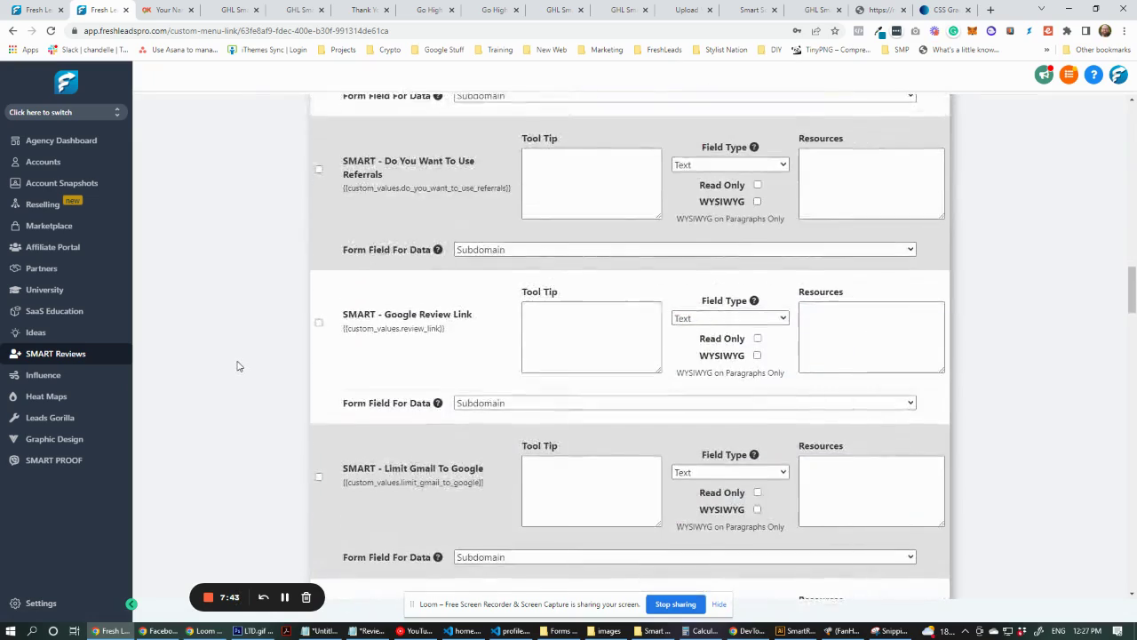
{"action": "scroll", "coordinate": [238, 365], "scroll_direction": "down", "scroll_amount": 15}
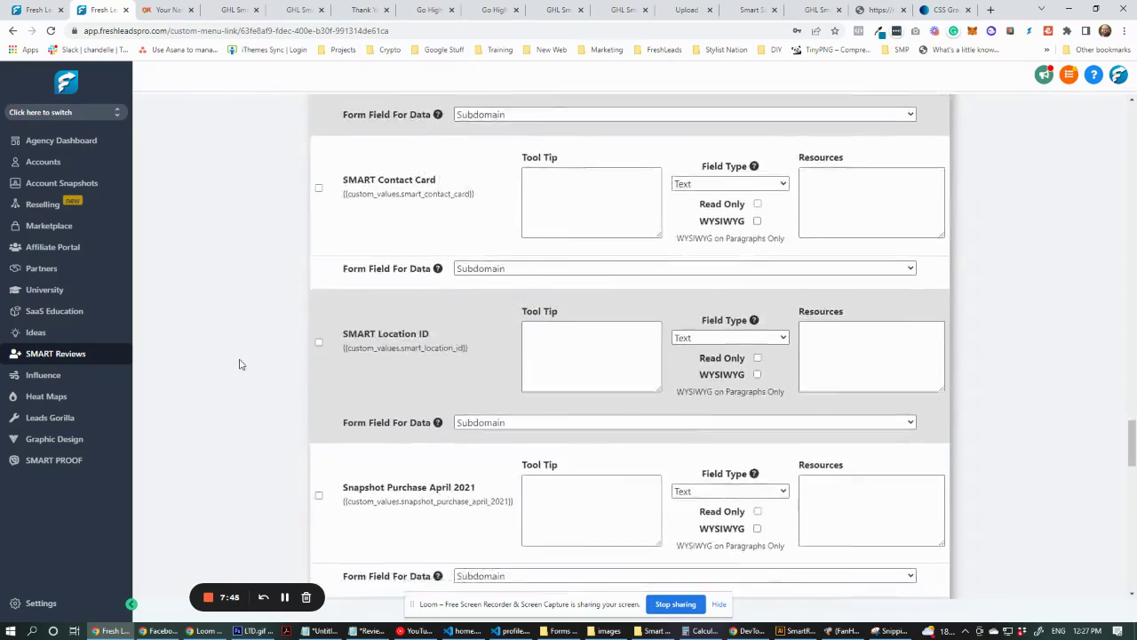
{"action": "scroll", "coordinate": [238, 362], "scroll_direction": "down", "scroll_amount": 10}
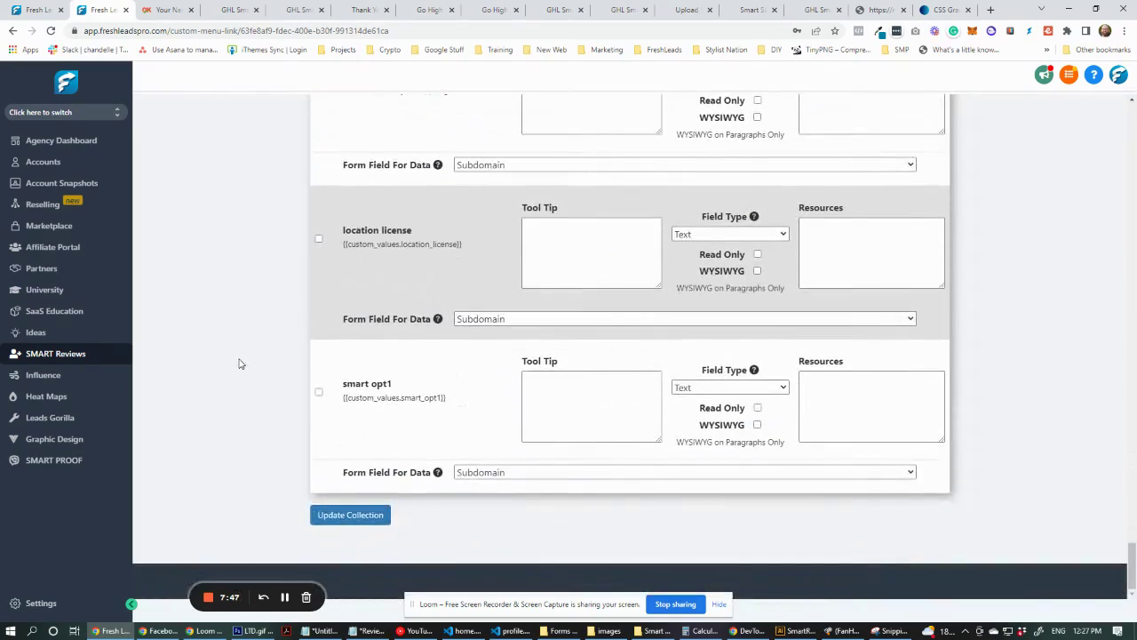
- Assign the Topic For Call collection to the TBS - Account location and check its assigned collections
{"action": "scroll", "coordinate": [223, 362], "scroll_direction": "down", "scroll_amount": 3}
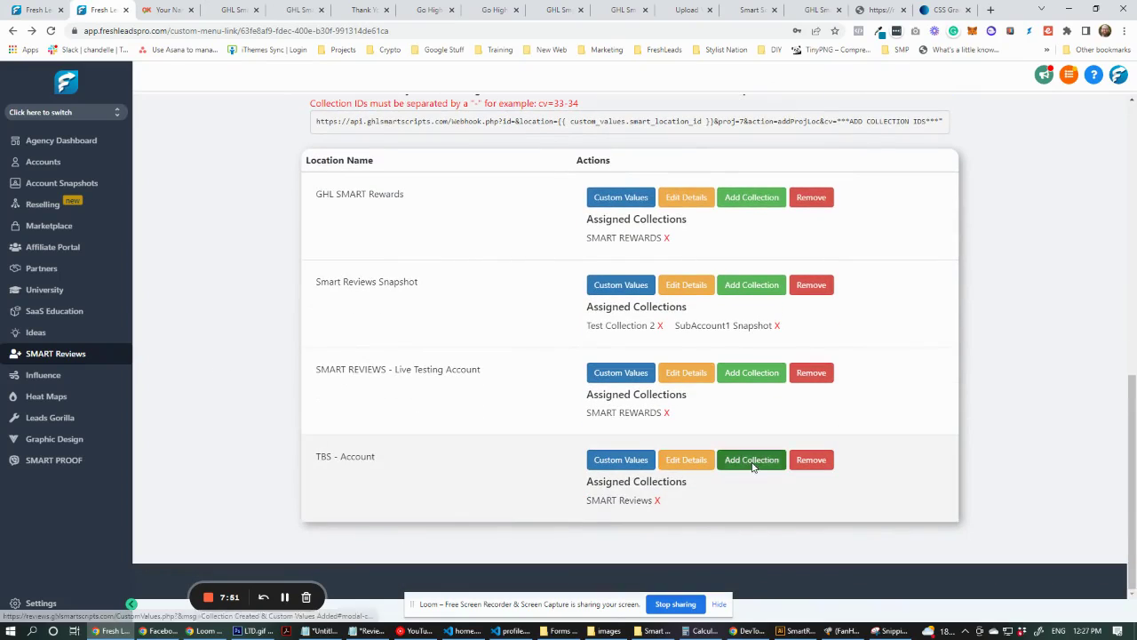
{"action": "left_click", "coordinate": [752, 459]}
{"action": "left_click", "coordinate": [515, 182]}
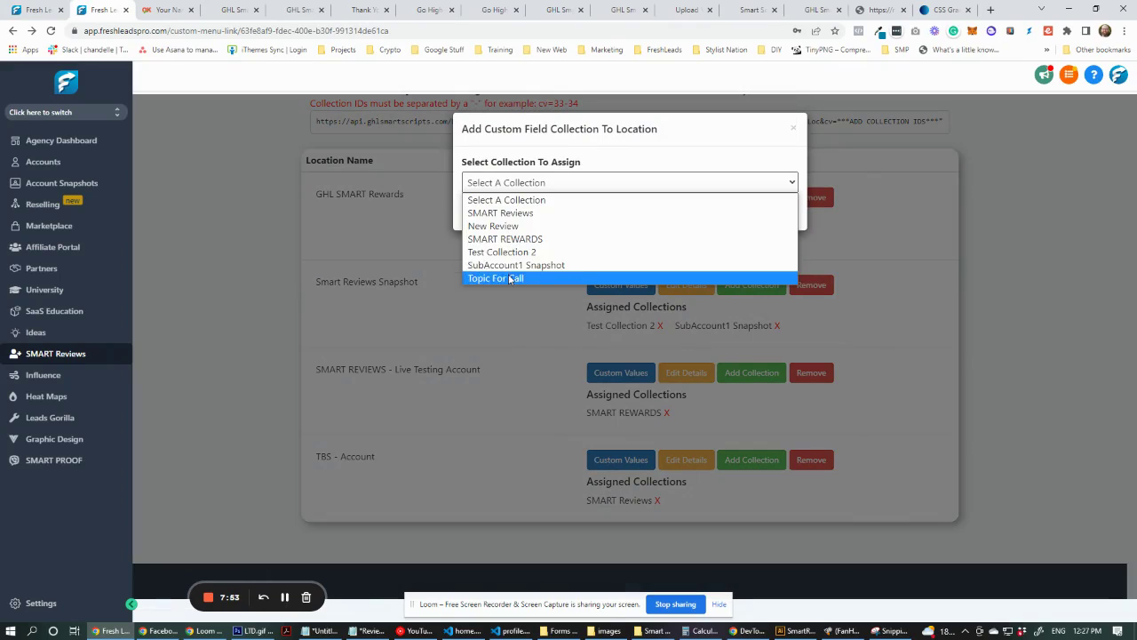
{"action": "left_click", "coordinate": [508, 276]}
{"action": "left_click", "coordinate": [498, 216]}
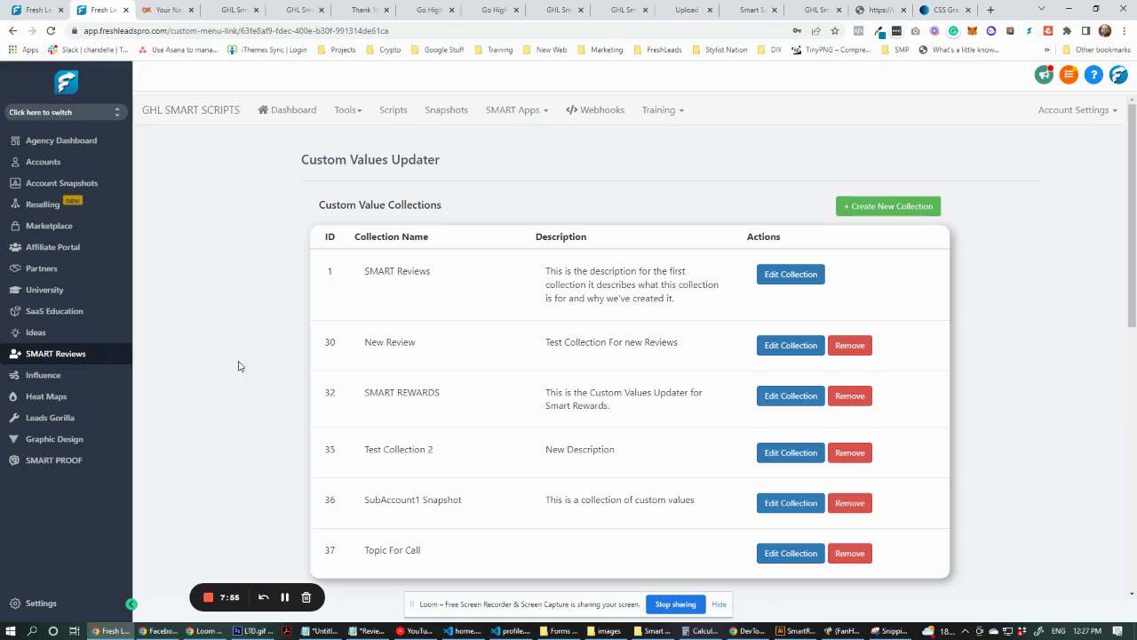
{"action": "scroll", "coordinate": [246, 382], "scroll_direction": "down", "scroll_amount": 3}
{"action": "scroll", "coordinate": [246, 384], "scroll_direction": "down", "scroll_amount": 4}
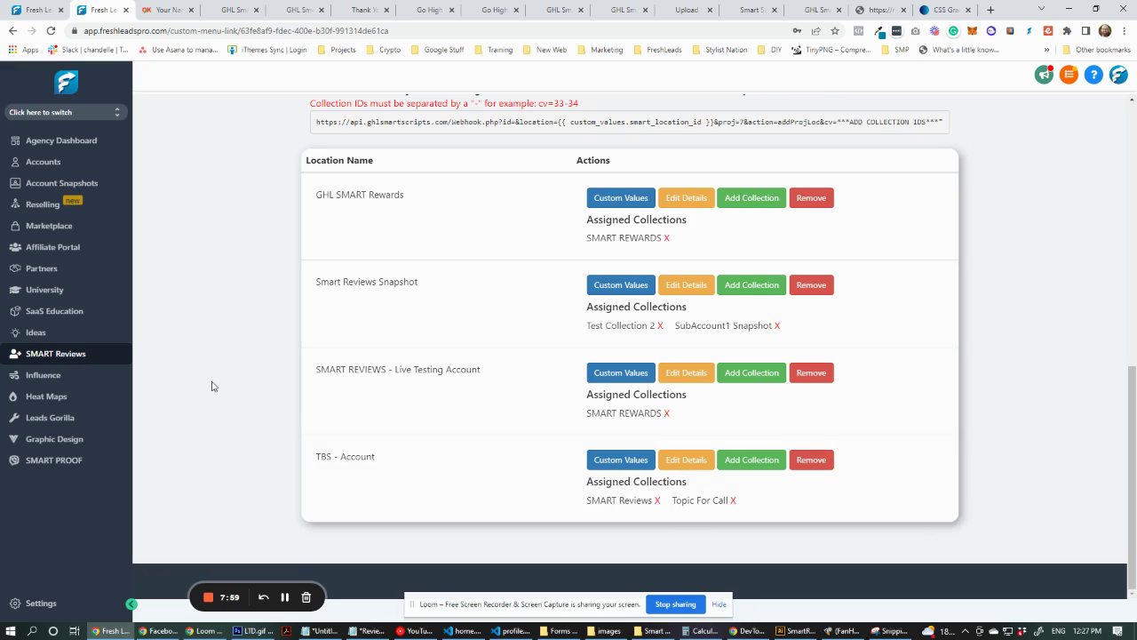
- Copy the webhook URL meant for workflows triggered by the Custom Values Update Form
{"action": "scroll", "coordinate": [247, 347], "scroll_direction": "up", "scroll_amount": 2}
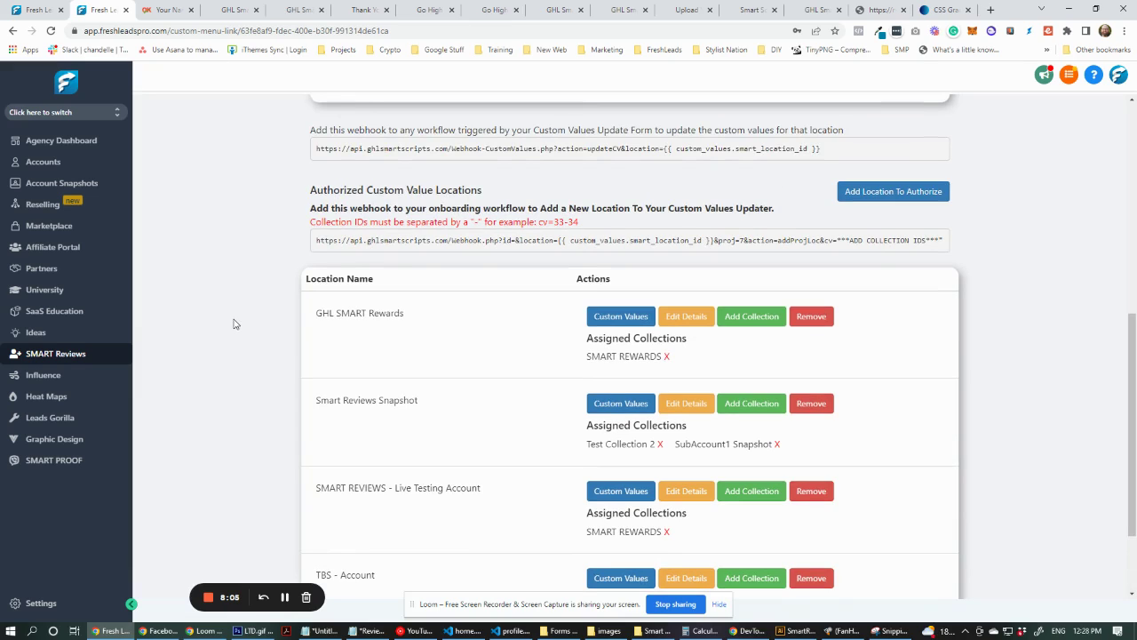
{"action": "left_click_drag", "start_coordinate": [834, 152], "coordinate": [316, 157]}
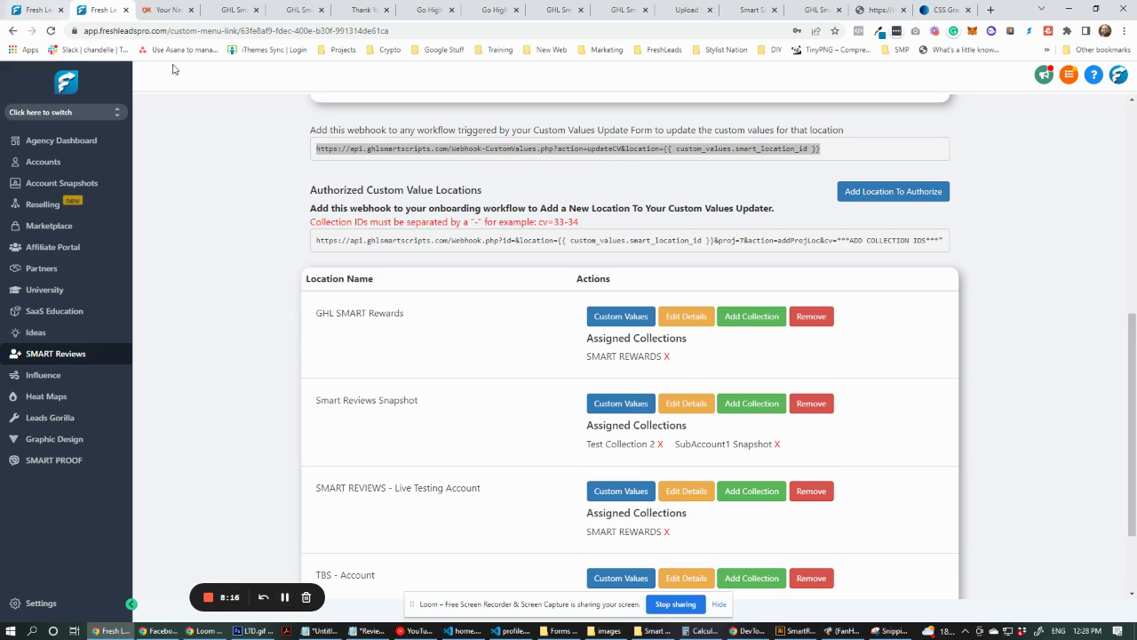
- Return to Form 1 in the TBS account's form builder and save the form
{"action": "left_click", "coordinate": [44, 10]}
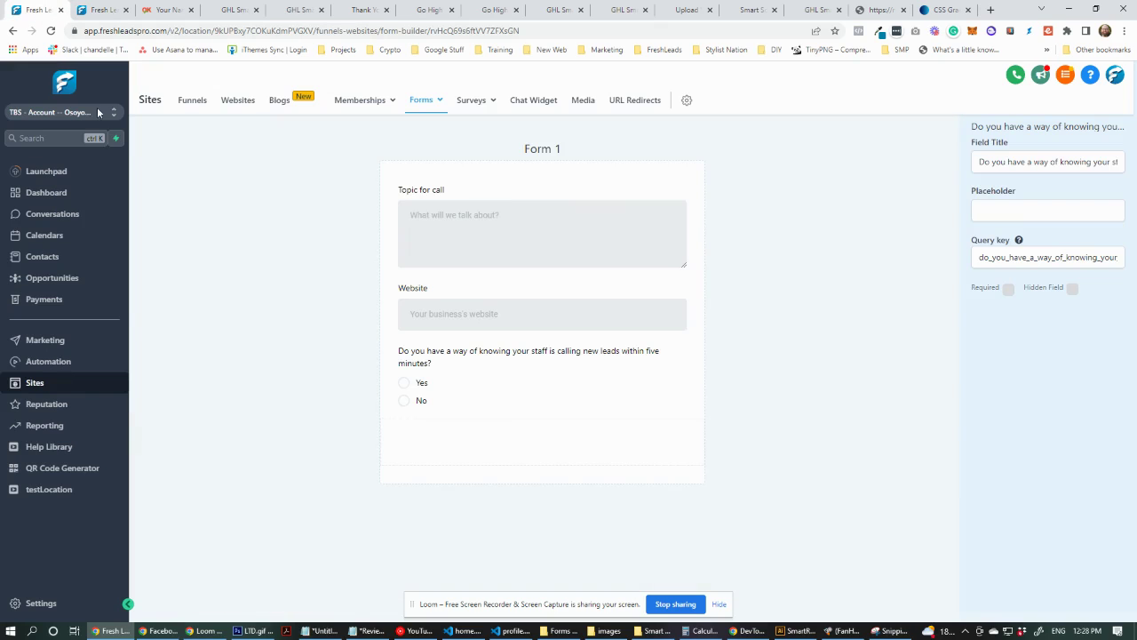
{"action": "left_click", "coordinate": [33, 378]}
{"action": "left_click", "coordinate": [688, 189]}
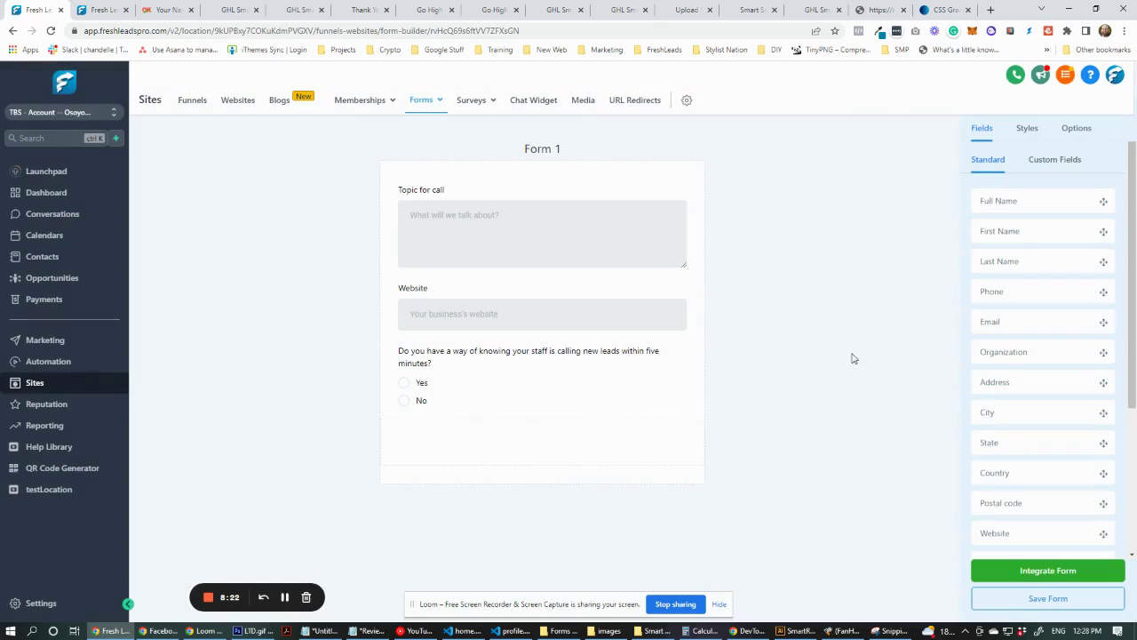
{"action": "left_click", "coordinate": [1030, 597]}
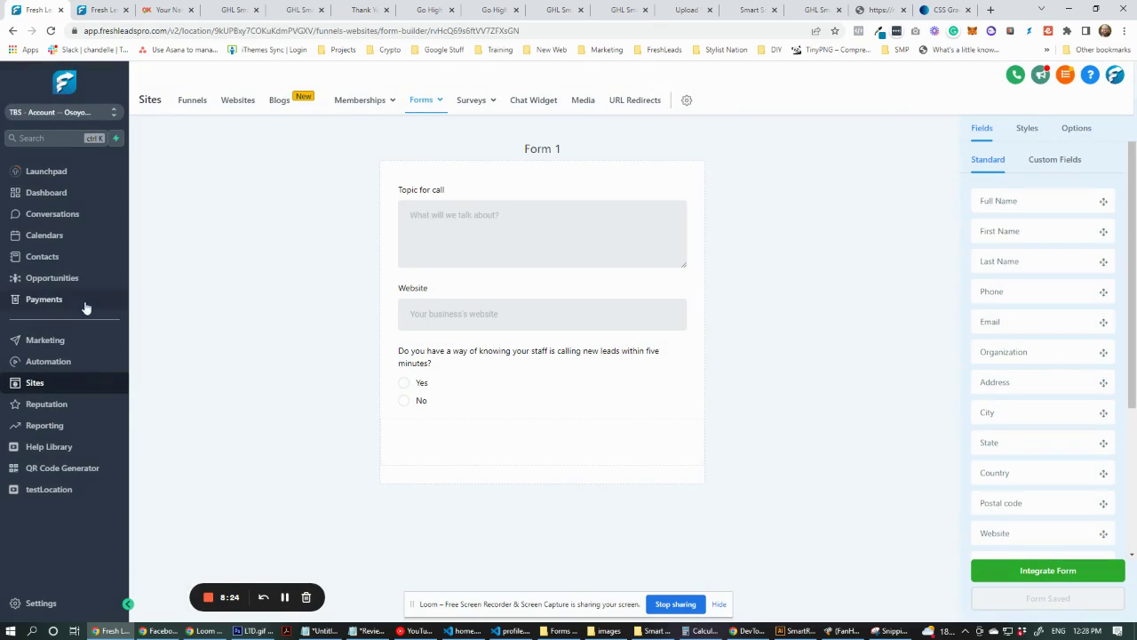
- Create a new workflow from scratch inside the TEST Flows folder of the account's automations
{"action": "left_click", "coordinate": [47, 364]}
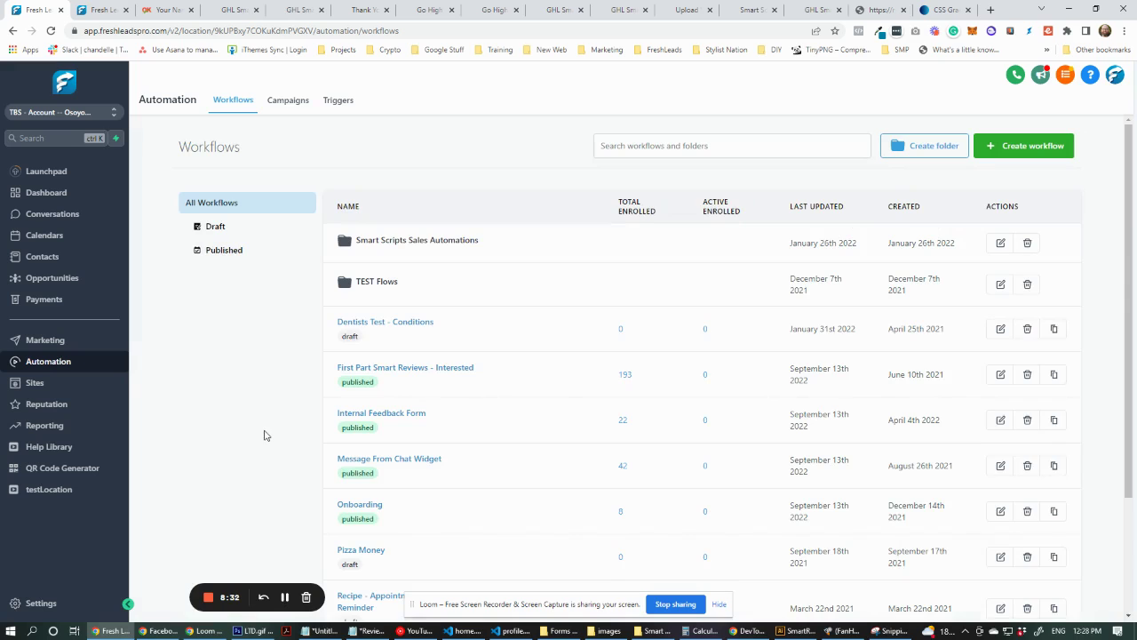
{"action": "left_click", "coordinate": [370, 283]}
{"action": "left_click", "coordinate": [1012, 149]}
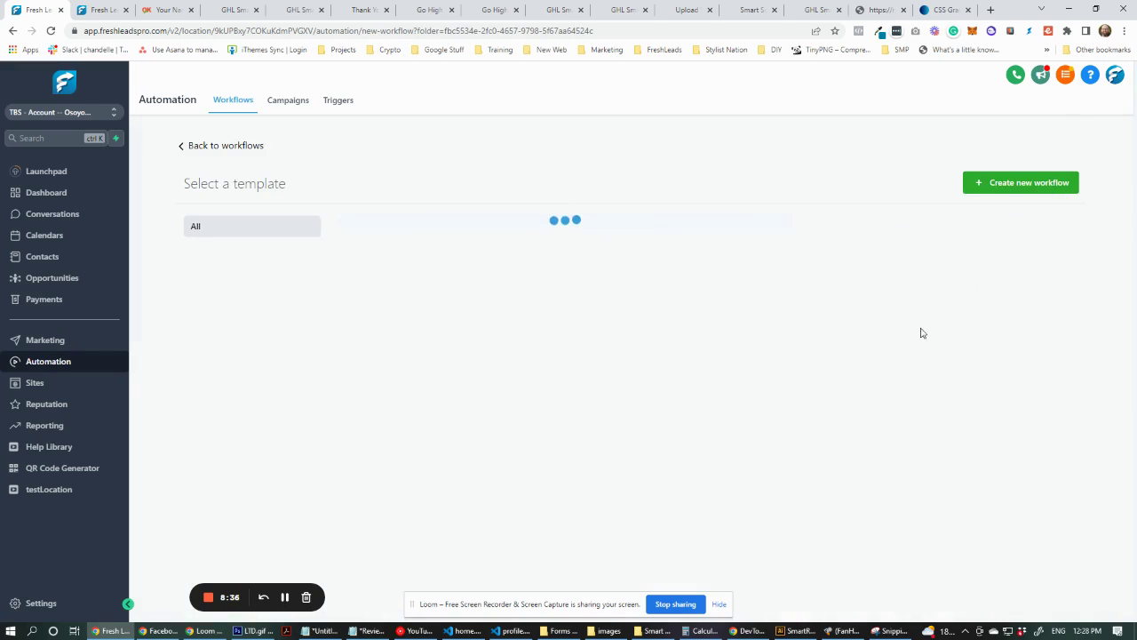
{"action": "left_click", "coordinate": [405, 372]}
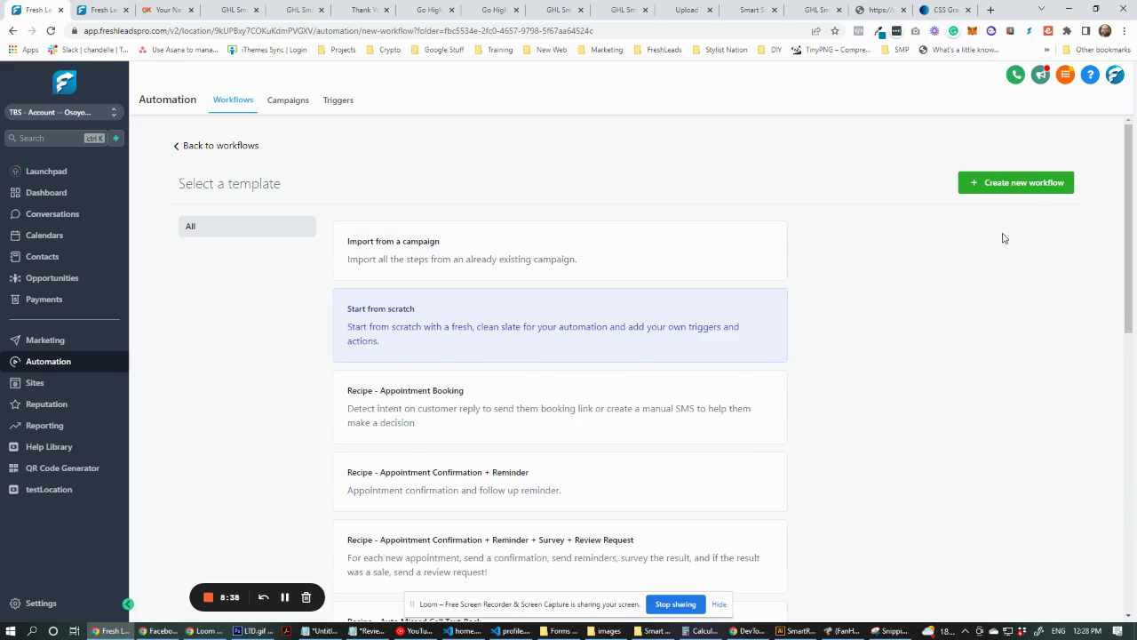
{"action": "left_click", "coordinate": [1015, 189]}
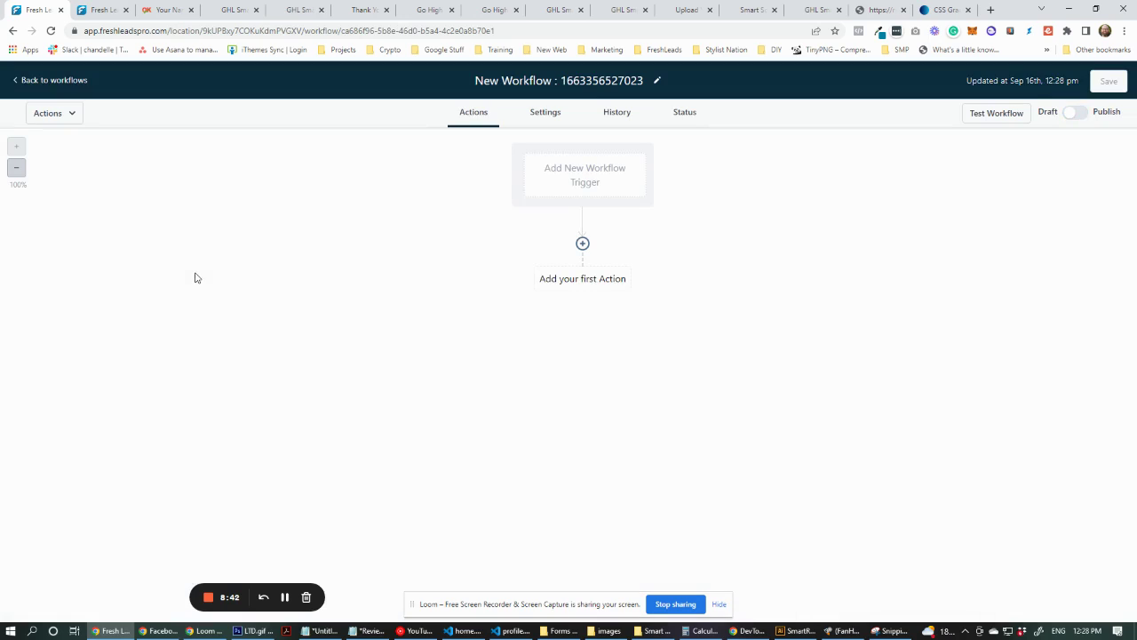
- Set up a Form Submitted workflow trigger with a filter that limits it to Form 1
{"action": "left_click", "coordinate": [581, 186]}
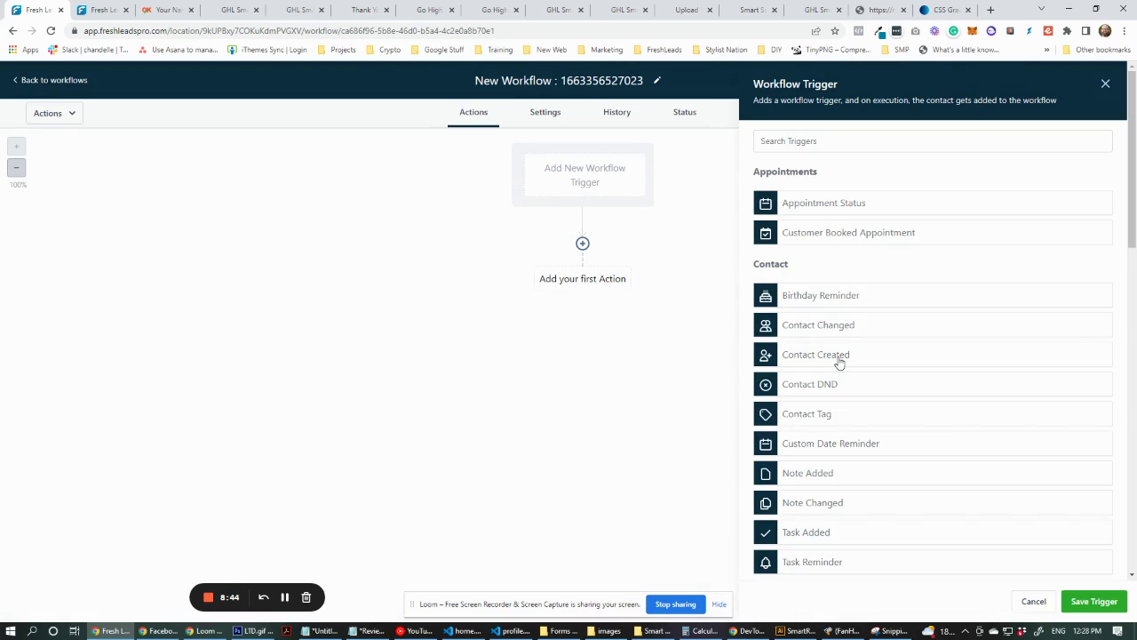
{"action": "scroll", "coordinate": [851, 418], "scroll_direction": "down", "scroll_amount": 3}
{"action": "scroll", "coordinate": [853, 419], "scroll_direction": "down", "scroll_amount": 2}
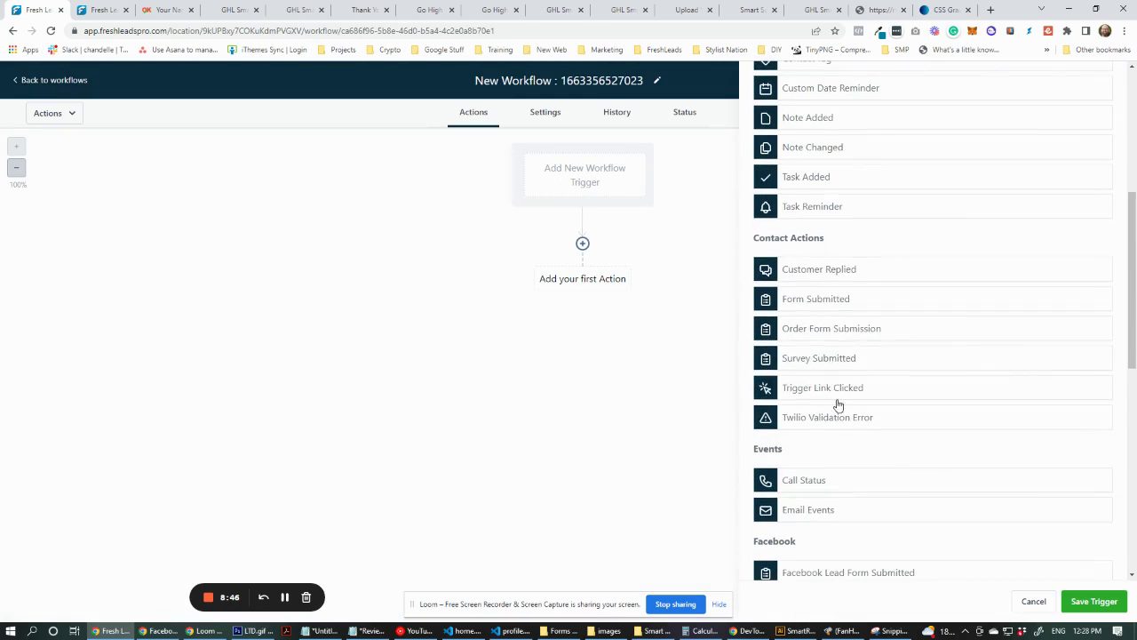
{"action": "left_click", "coordinate": [830, 306]}
{"action": "left_click", "coordinate": [850, 227]}
{"action": "left_click", "coordinate": [788, 268]}
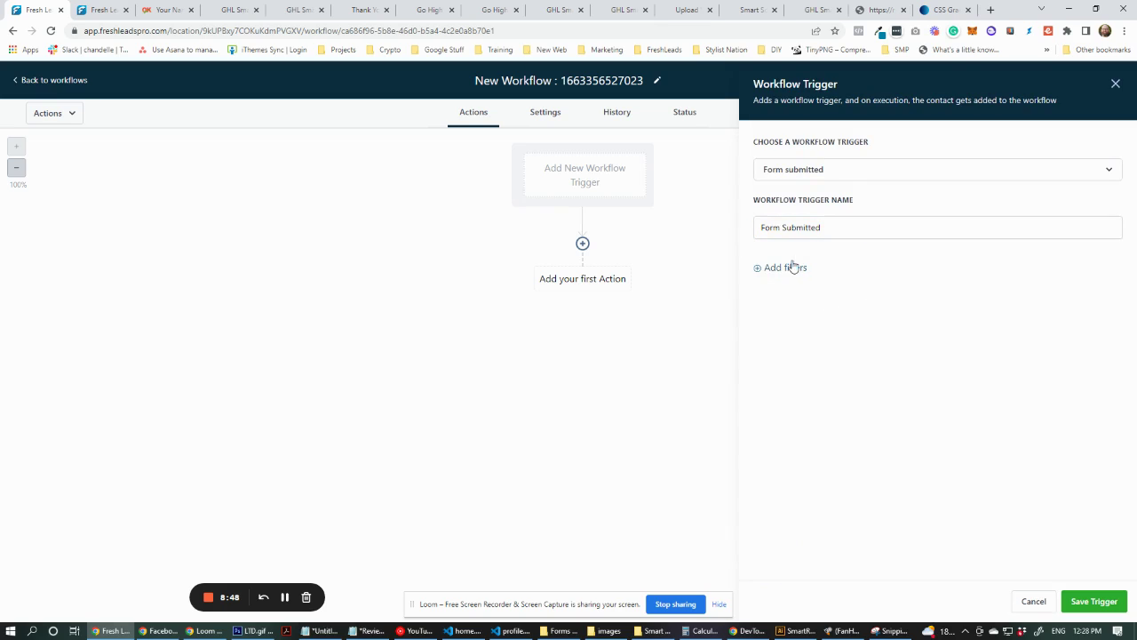
{"action": "left_click", "coordinate": [799, 282]}
{"action": "left_click", "coordinate": [789, 366]}
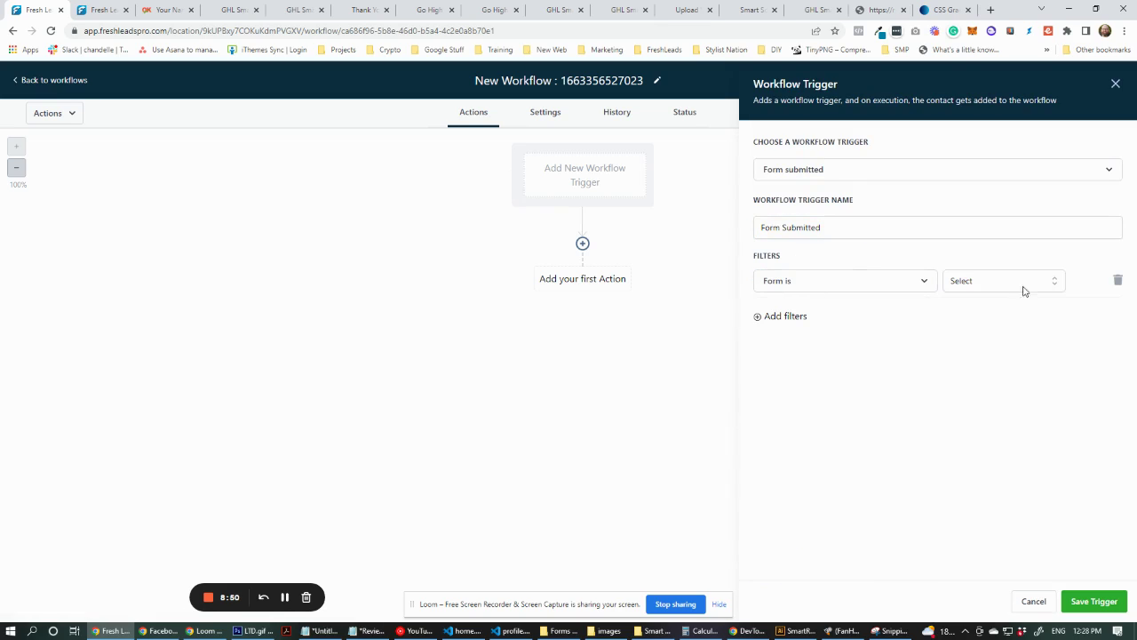
{"action": "left_click", "coordinate": [1019, 283]}
{"action": "scroll", "coordinate": [980, 399], "scroll_direction": "down", "scroll_amount": 1}
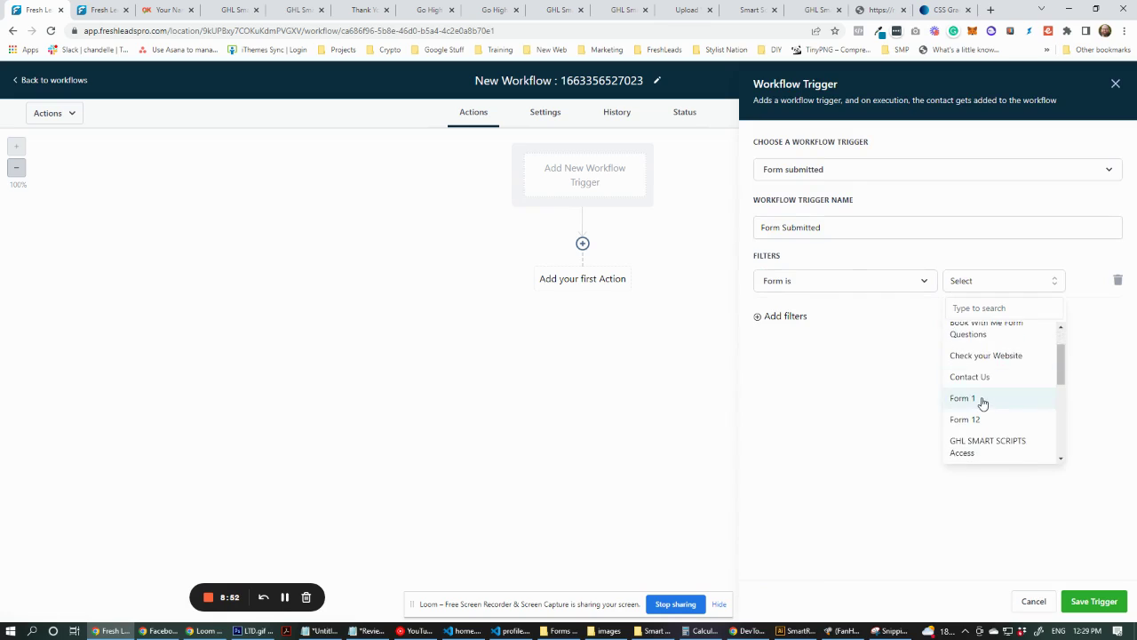
{"action": "left_click", "coordinate": [980, 399]}
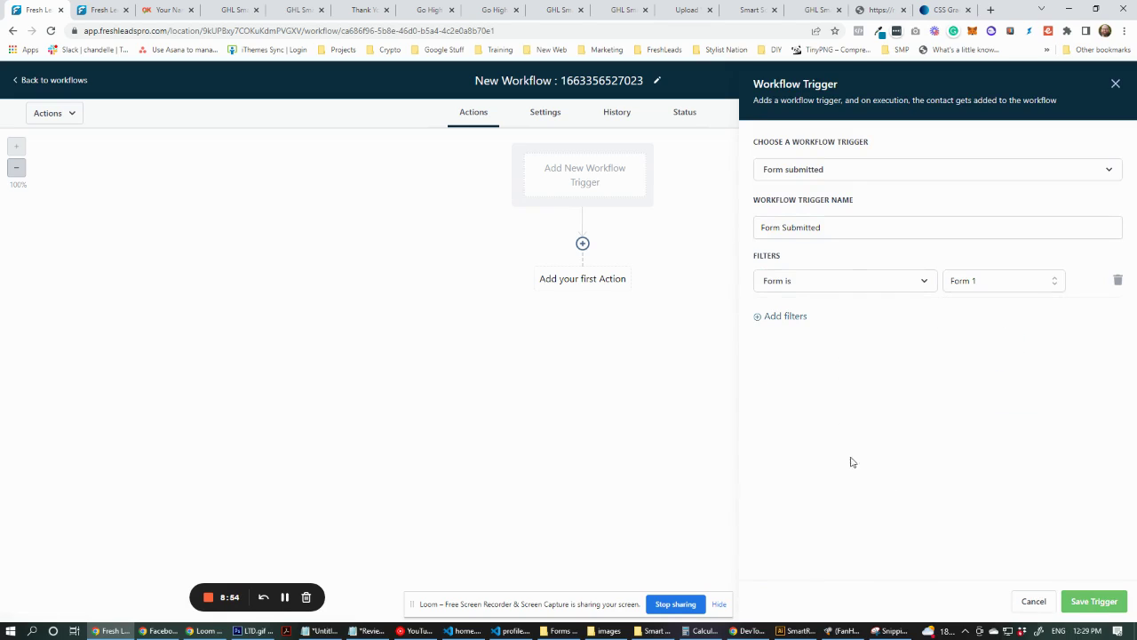
{"action": "left_click", "coordinate": [790, 316]}
{"action": "left_click", "coordinate": [802, 319]}
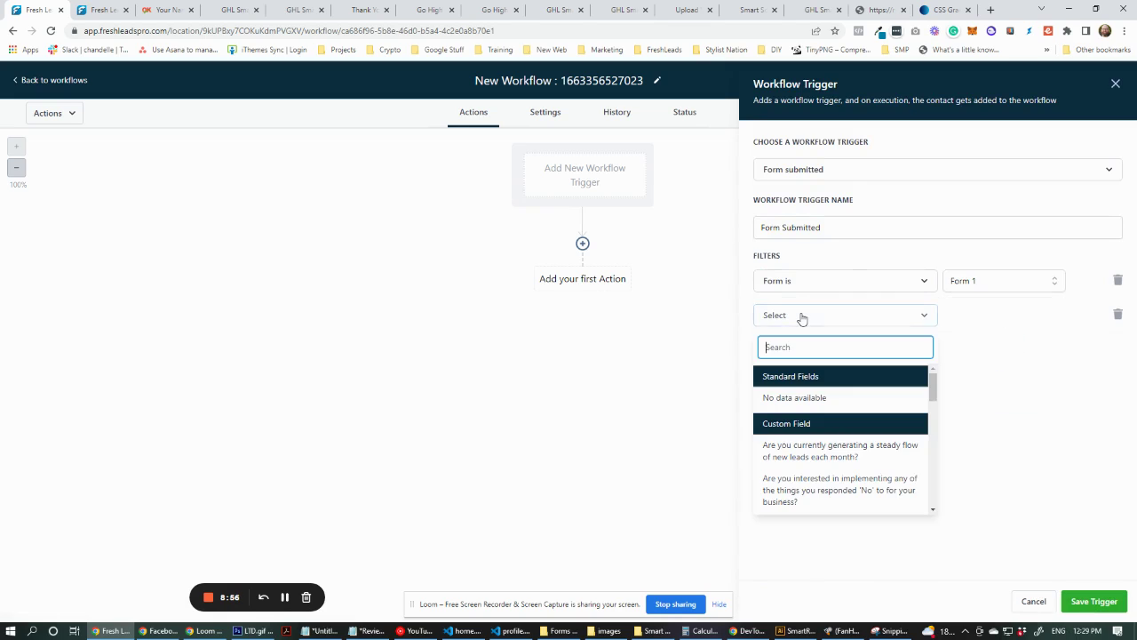
{"action": "left_click", "coordinate": [802, 317]}
{"action": "left_click", "coordinate": [1118, 315]}
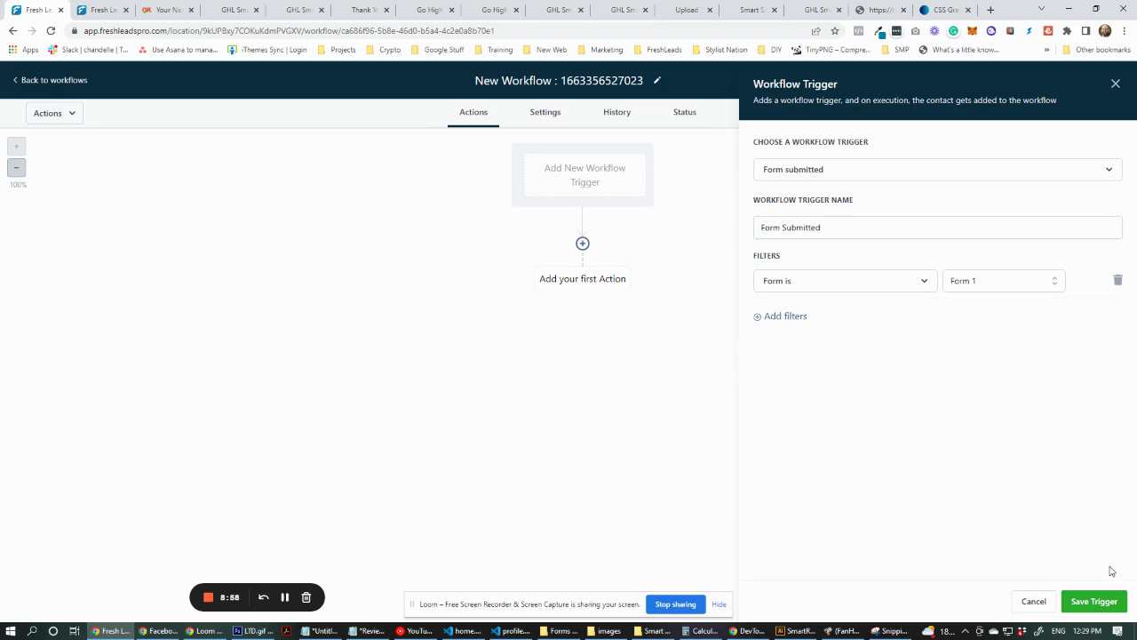
- Save the Form Submitted trigger and rename the workflow "Test Custom Values Updater Demo"
{"action": "left_click", "coordinate": [1092, 601]}
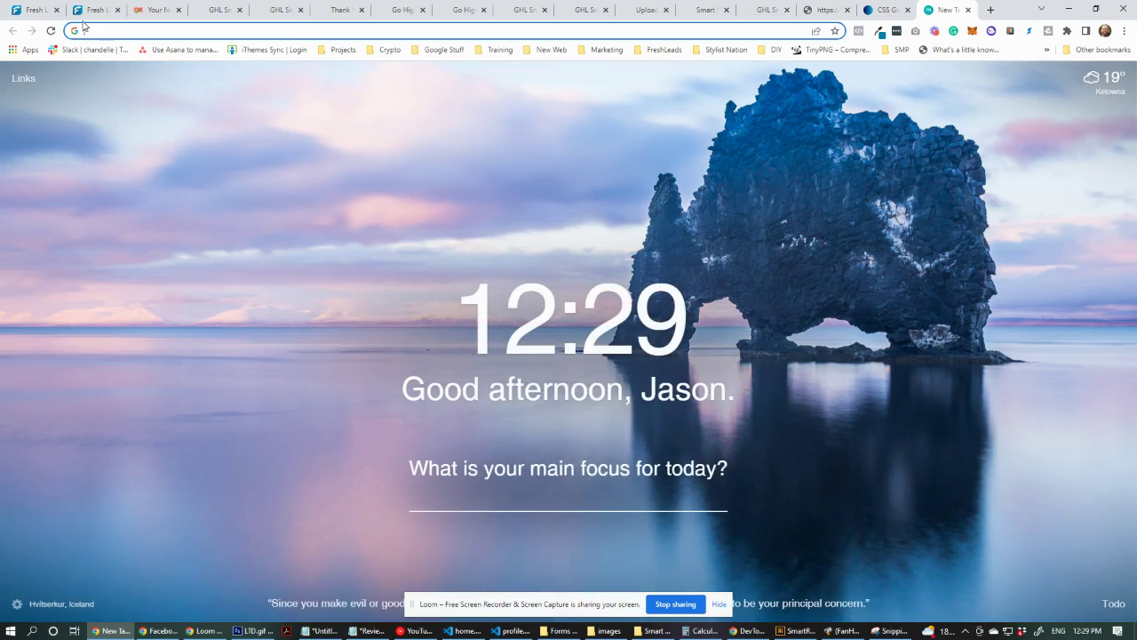
{"action": "left_click", "coordinate": [96, 9]}
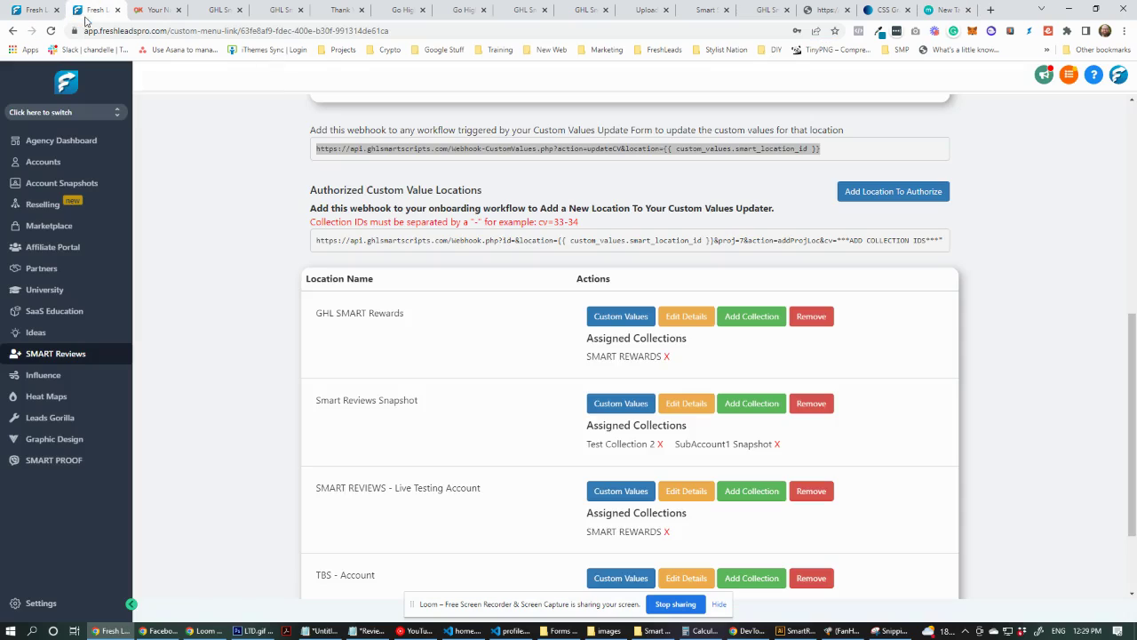
{"action": "left_click", "coordinate": [55, 14]}
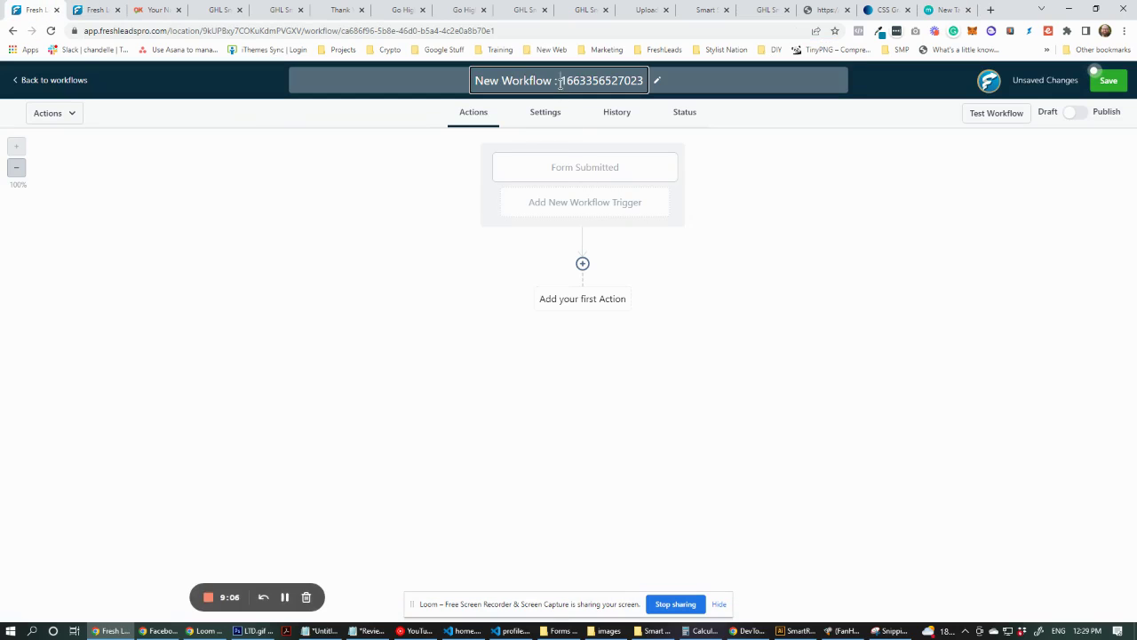
{"action": "type", "text": "Test"}
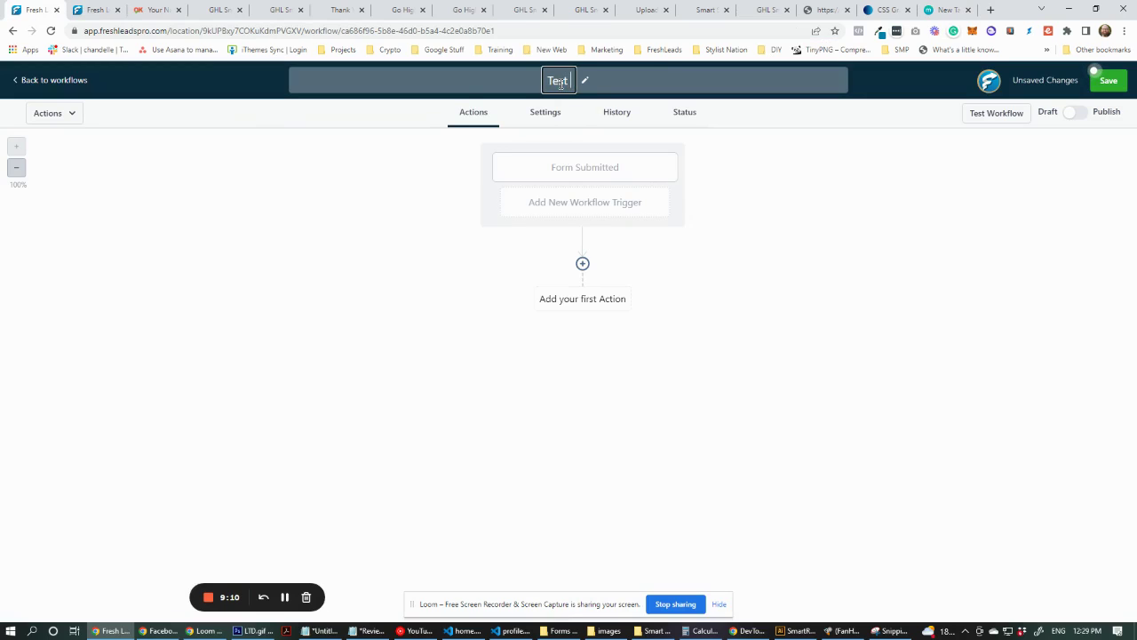
{"action": "type", "text": " Custom Values"}
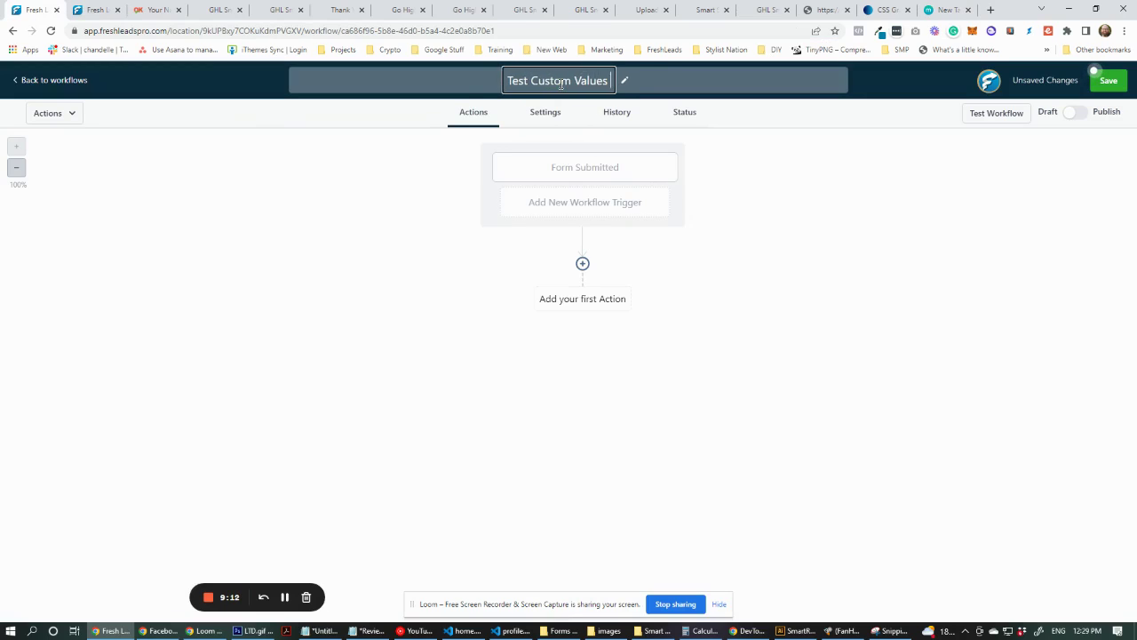
{"action": "type", "text": " Updater Demo"}
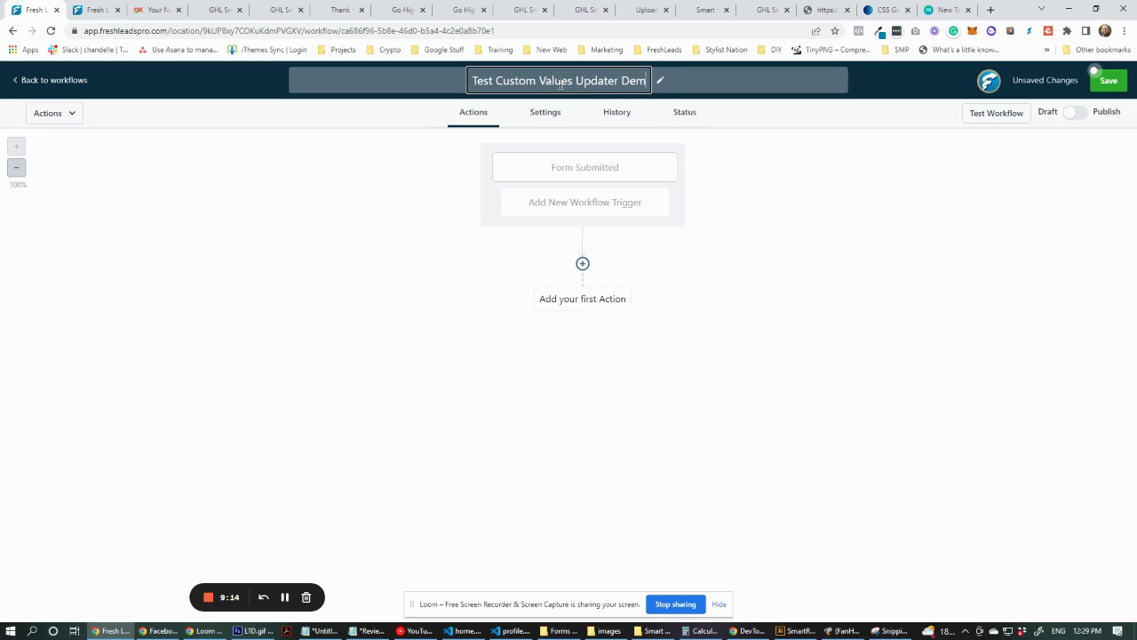
{"action": "left_click", "coordinate": [704, 265]}
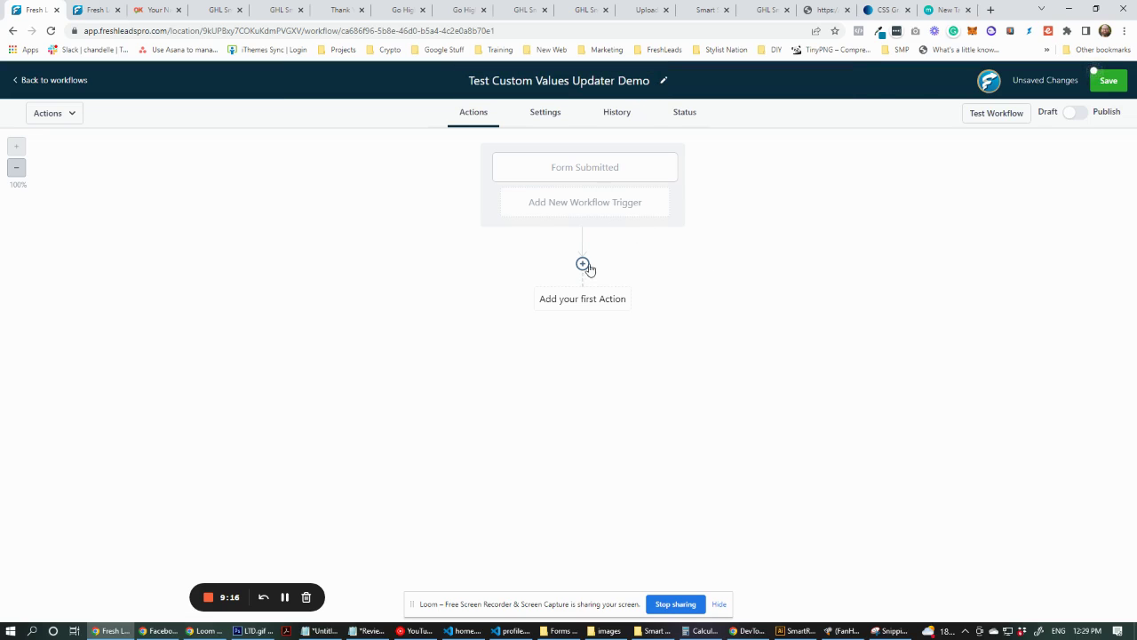
- Add a POST Webhook action to the workflow using the copied URL ending in action=updateCV&location={{ custom_values.smart_location_id }}, and save the action
{"action": "left_click", "coordinate": [583, 263]}
{"action": "scroll", "coordinate": [972, 373], "scroll_direction": "down", "scroll_amount": 10}
{"action": "scroll", "coordinate": [959, 426], "scroll_direction": "down", "scroll_amount": 3}
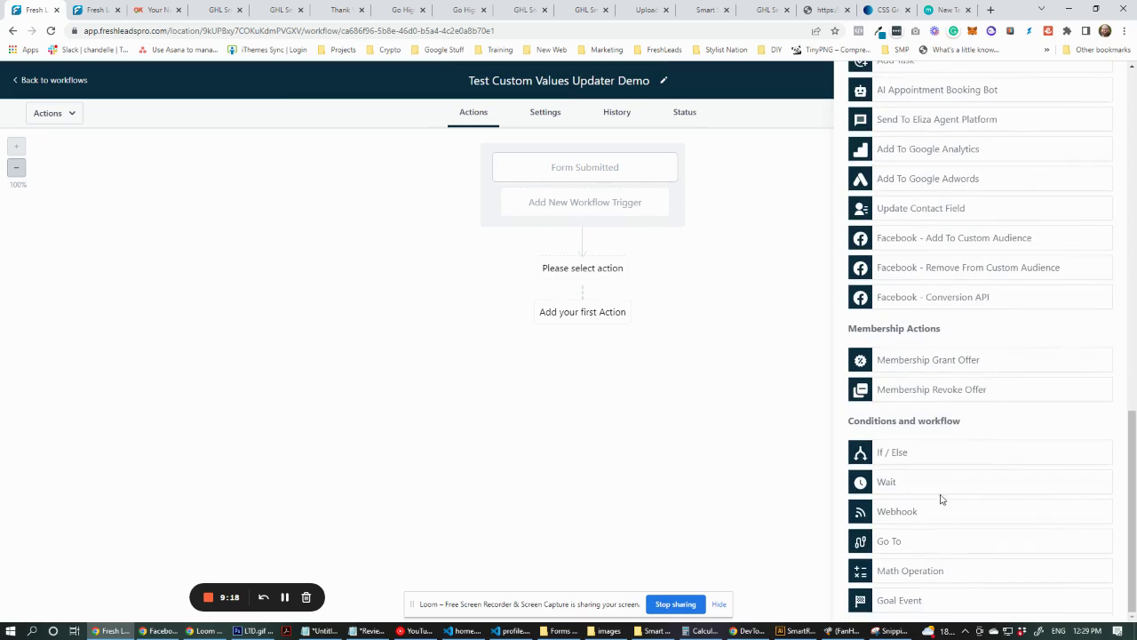
{"action": "left_click", "coordinate": [932, 514]}
{"action": "left_click", "coordinate": [927, 264]}
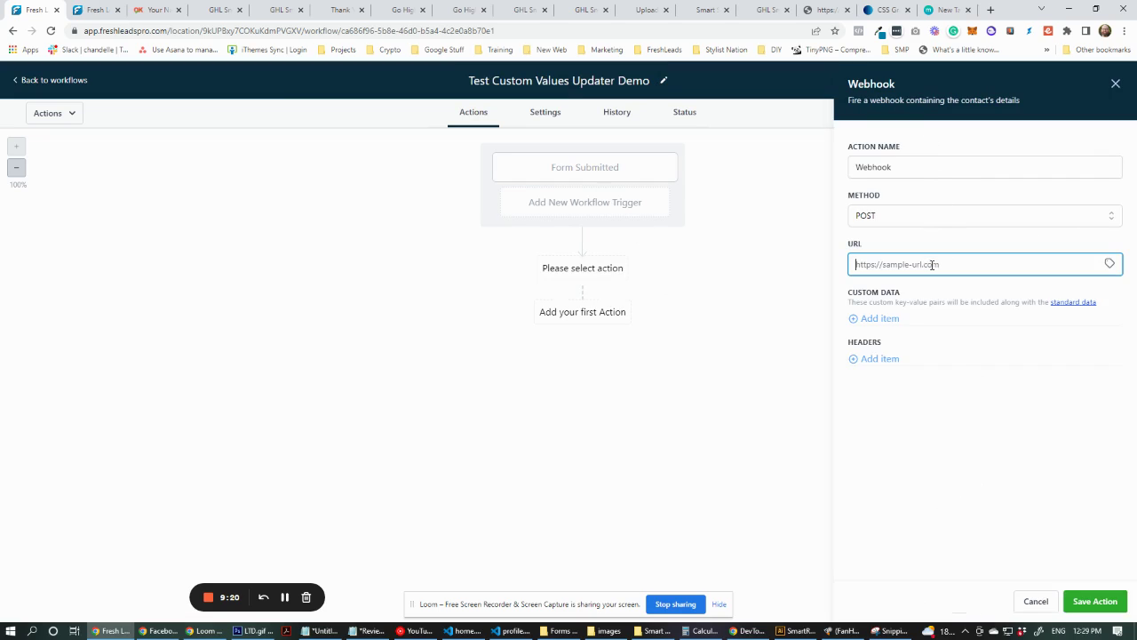
{"action": "key", "text": "ctrl+v"}
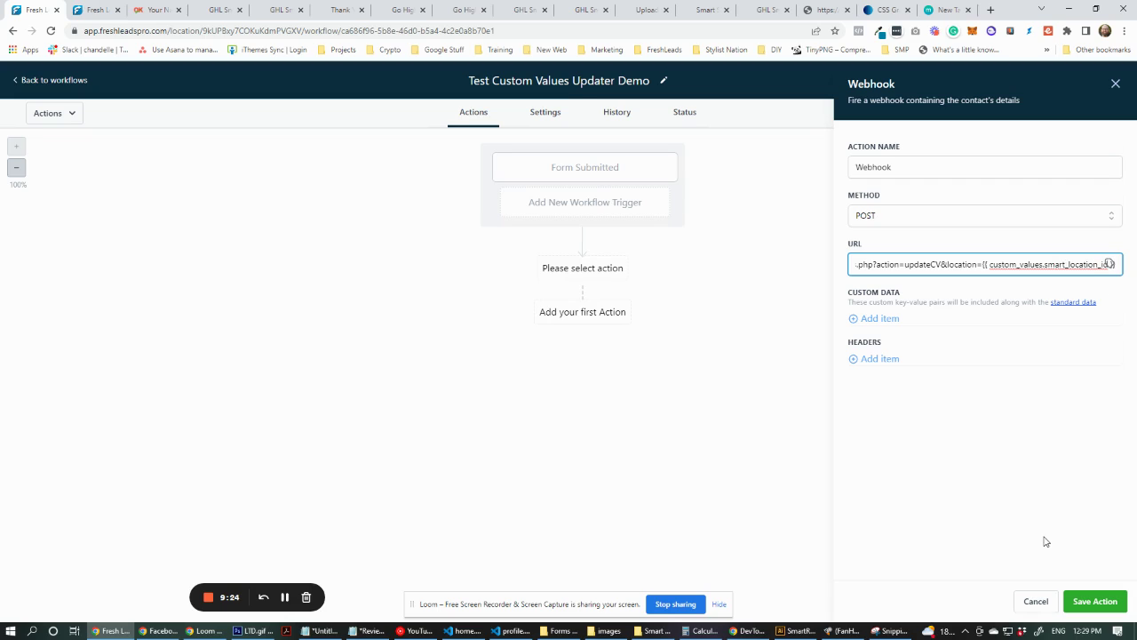
{"action": "left_click", "coordinate": [1089, 606]}
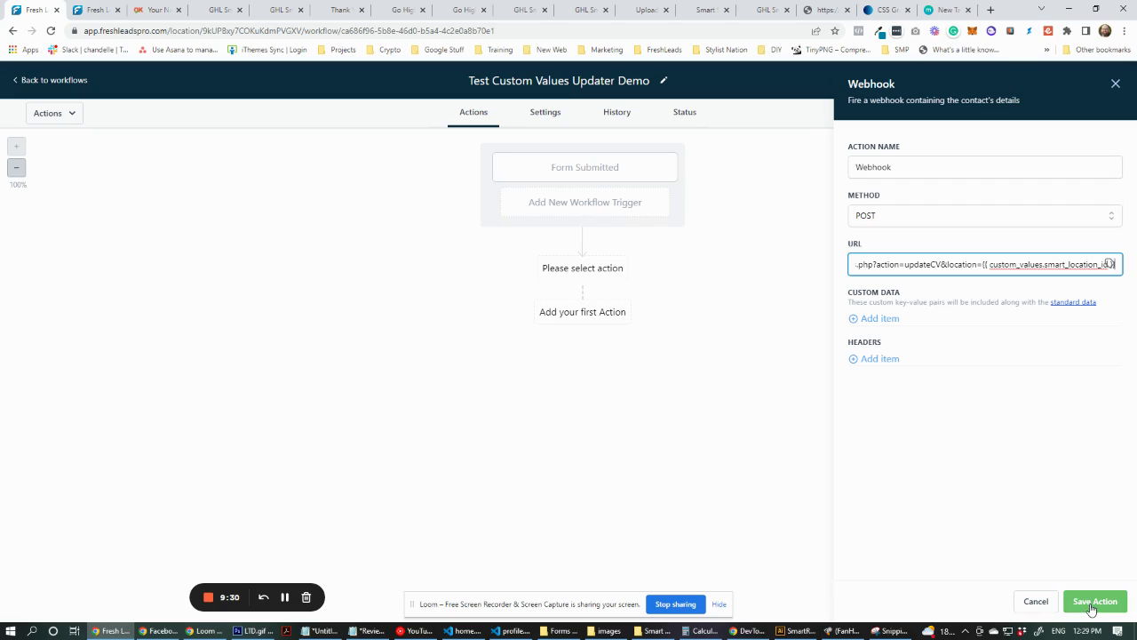
{"action": "left_click", "coordinate": [1091, 604]}
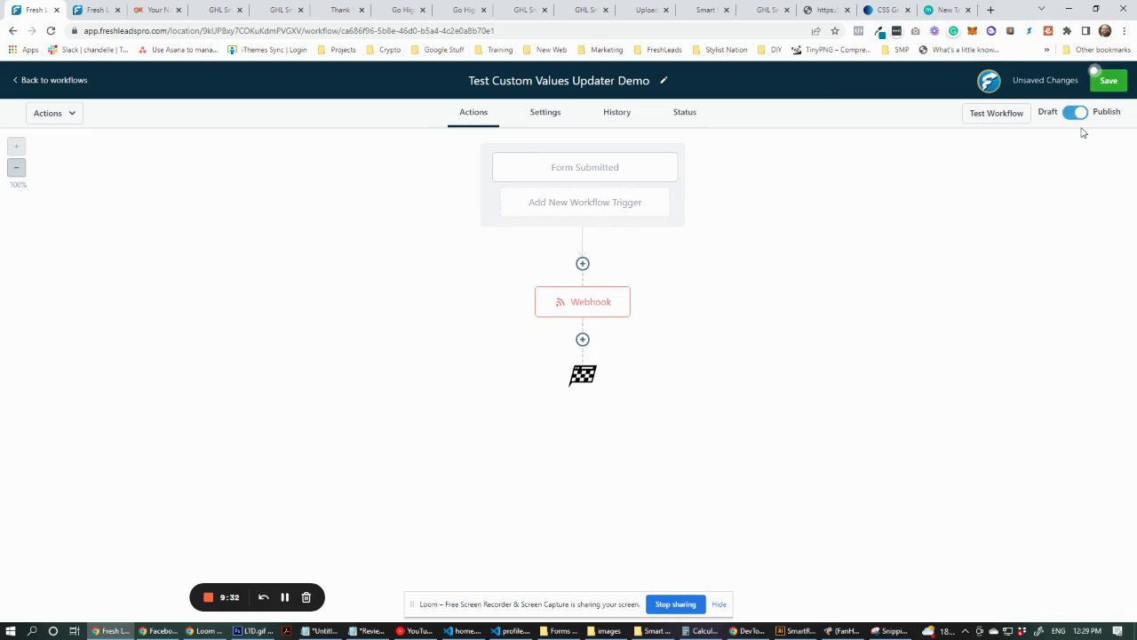
- Set the workflow to Publish, turn on Allow Multiple in its settings, and save the workflow
{"action": "left_click", "coordinate": [545, 113]}
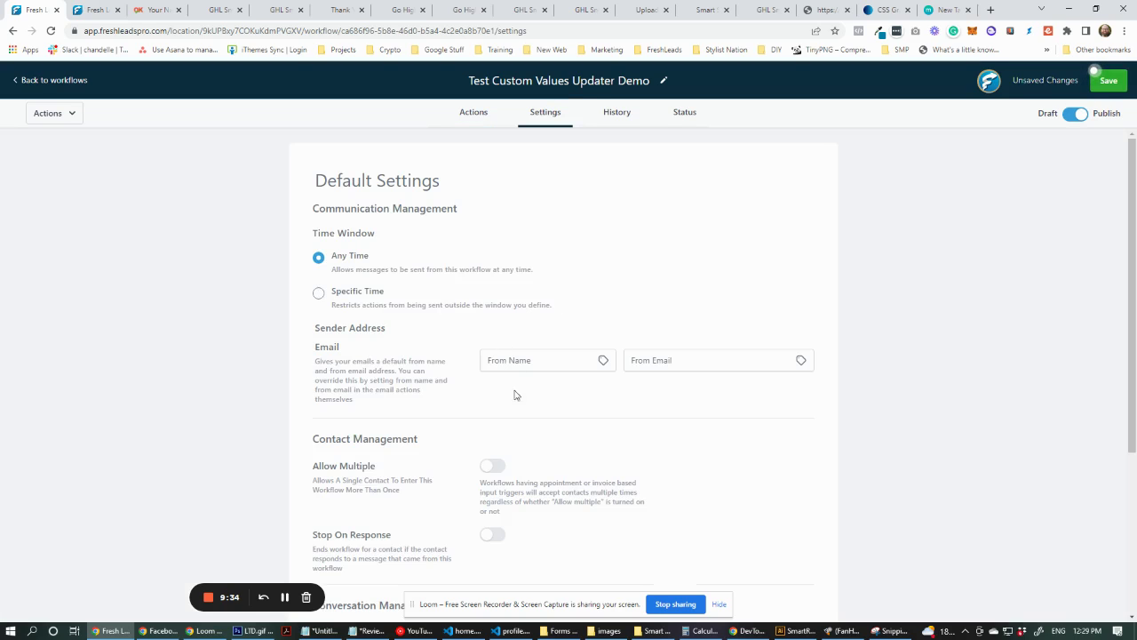
{"action": "left_click", "coordinate": [491, 467]}
{"action": "left_click", "coordinate": [490, 115]}
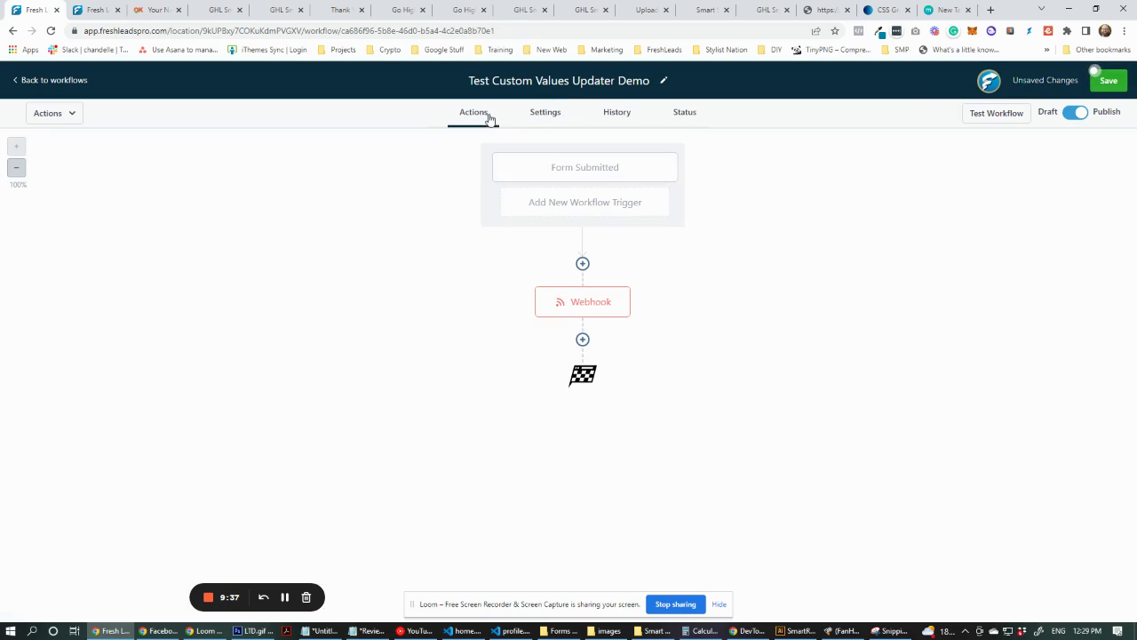
{"action": "left_click", "coordinate": [1109, 81]}
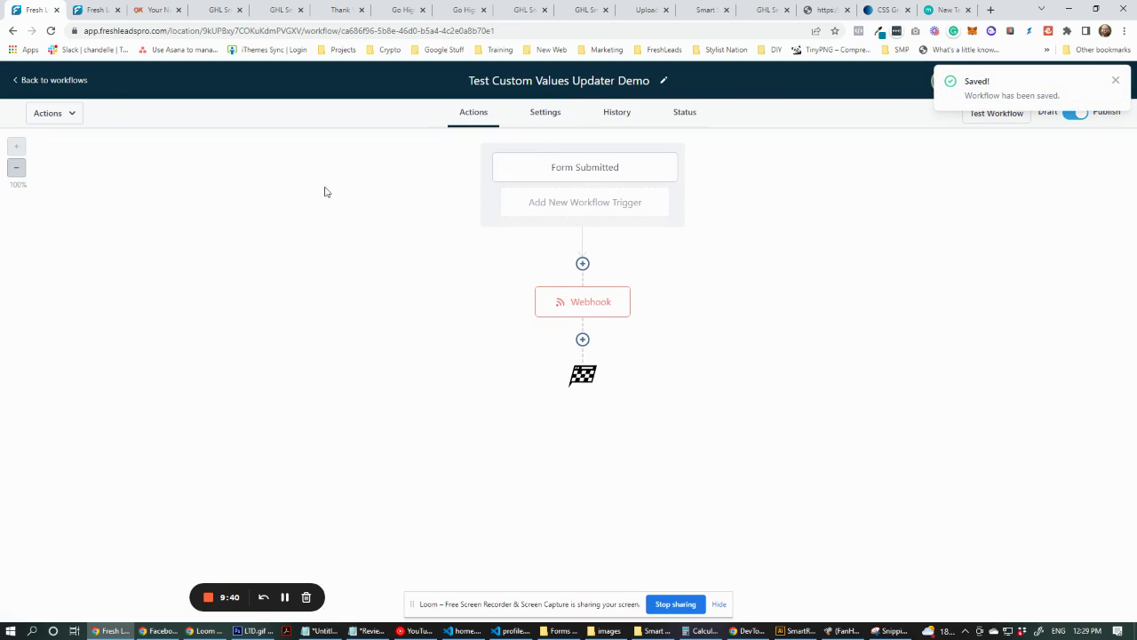
- Copy the link address of the Custom Values Upload Demo step in the SMART Script Demos funnel, inside the SMART Scripts folder
{"action": "left_click", "coordinate": [38, 81]}
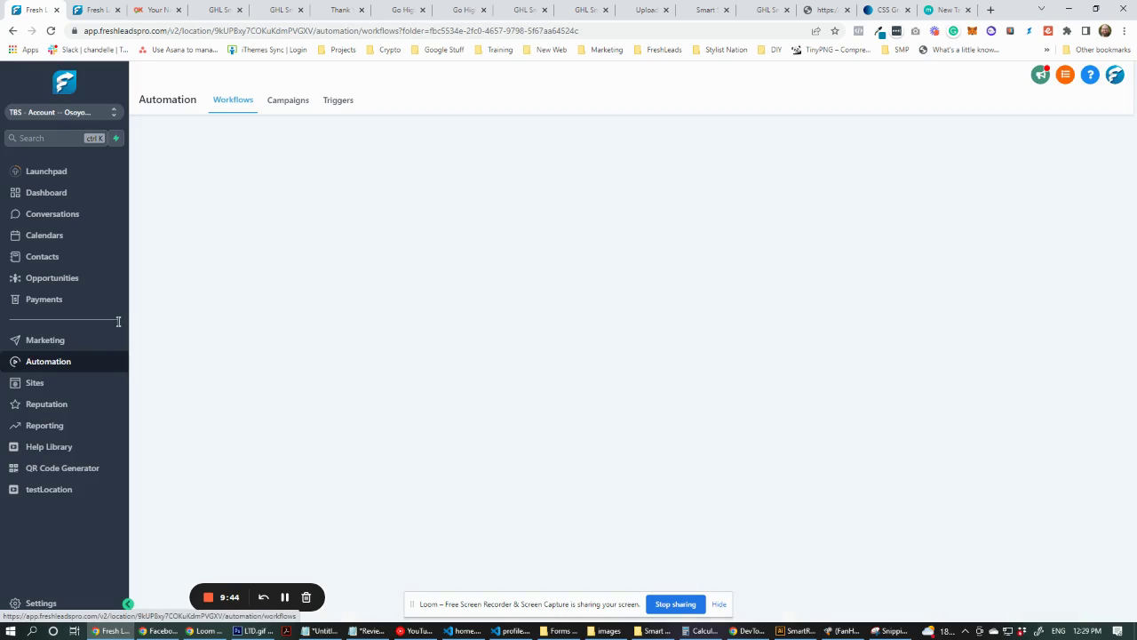
{"action": "left_click", "coordinate": [33, 383]}
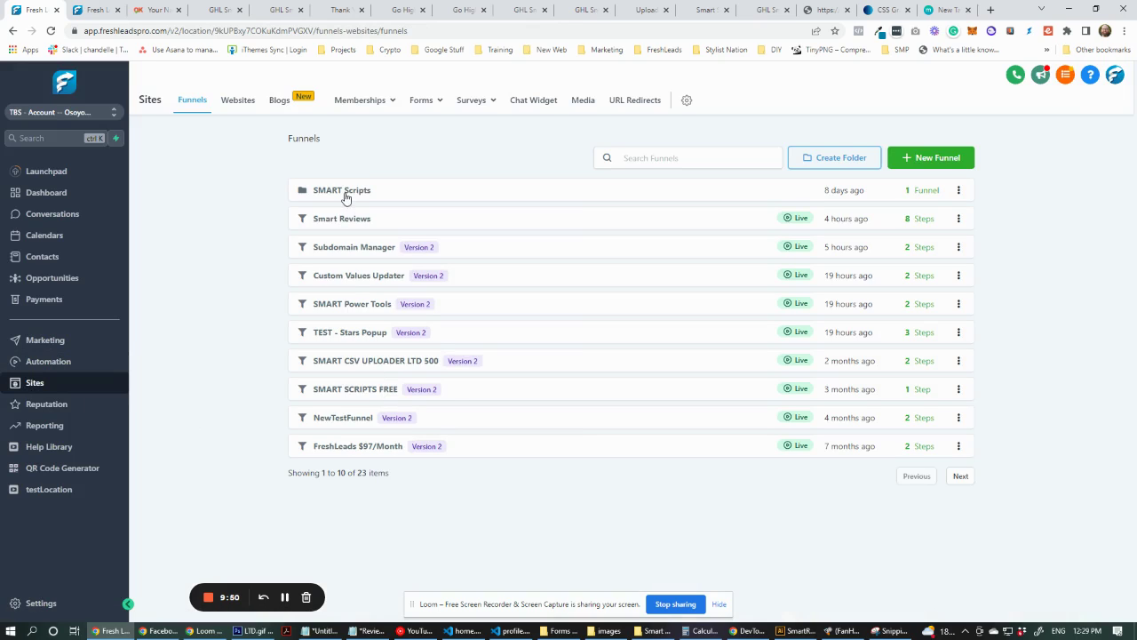
{"action": "left_click", "coordinate": [346, 198]}
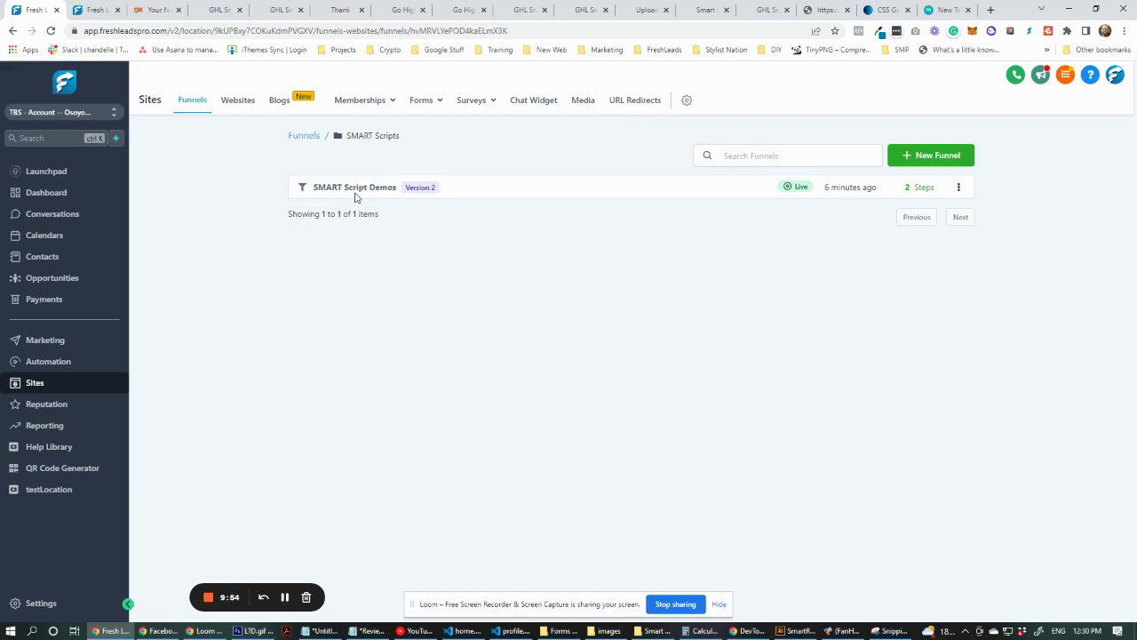
{"action": "left_click", "coordinate": [358, 197]}
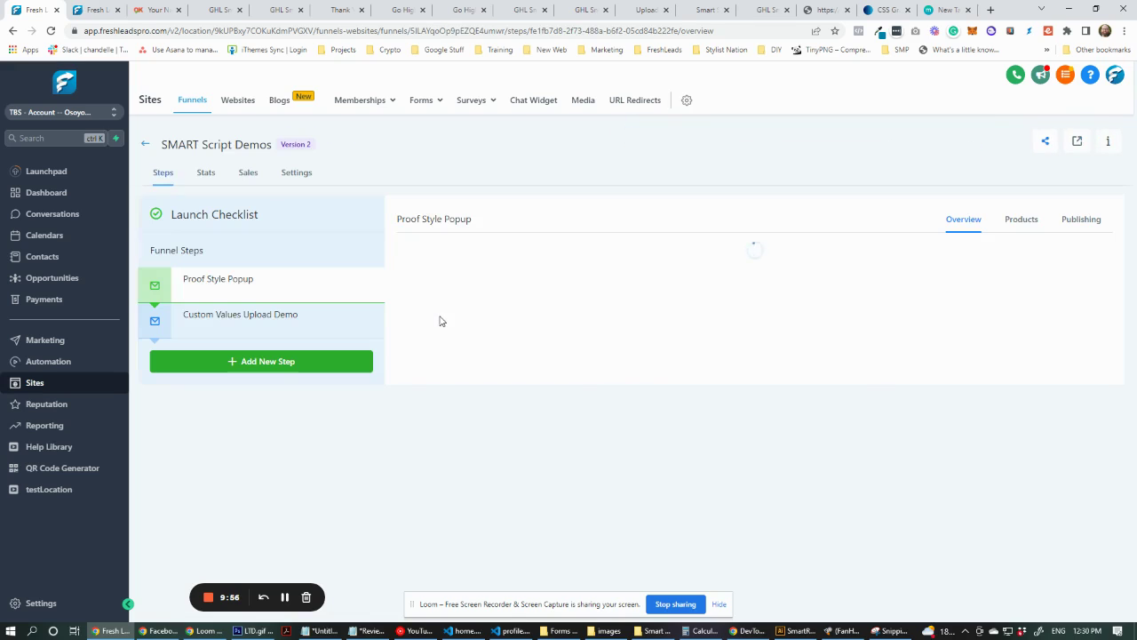
{"action": "left_click", "coordinate": [279, 318]}
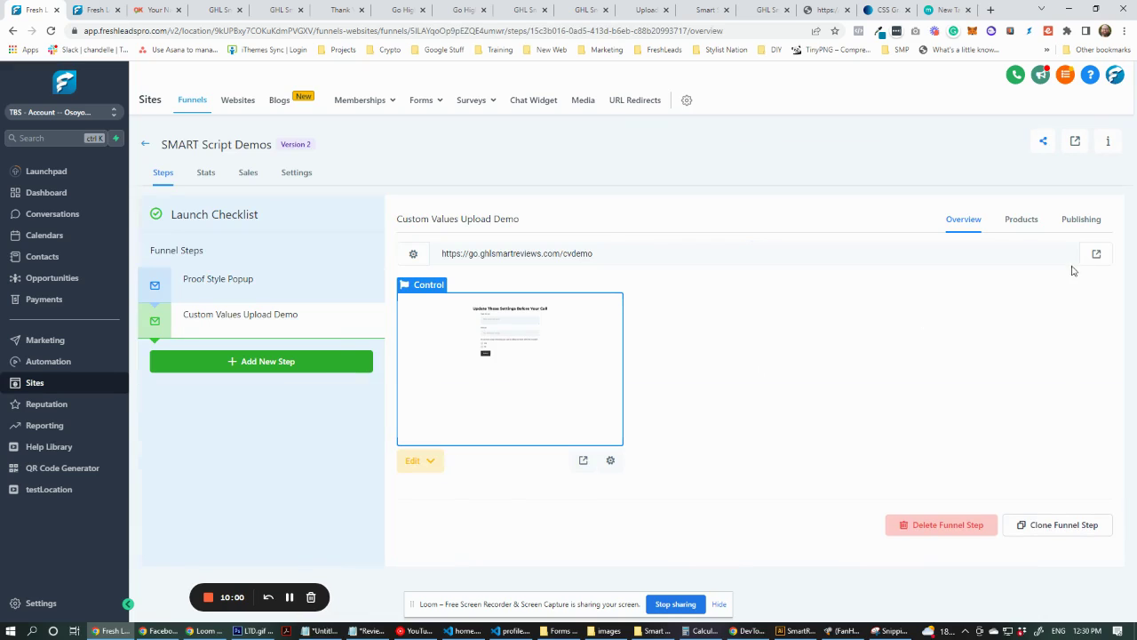
{"action": "right_click", "coordinate": [1096, 255]}
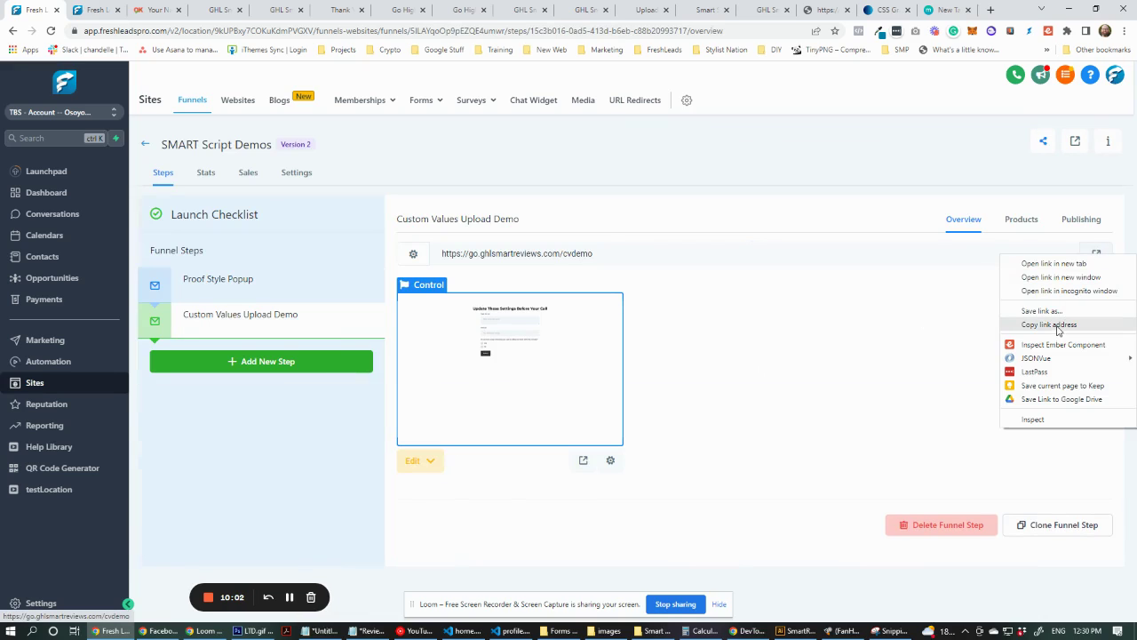
{"action": "left_click", "coordinate": [1058, 325]}
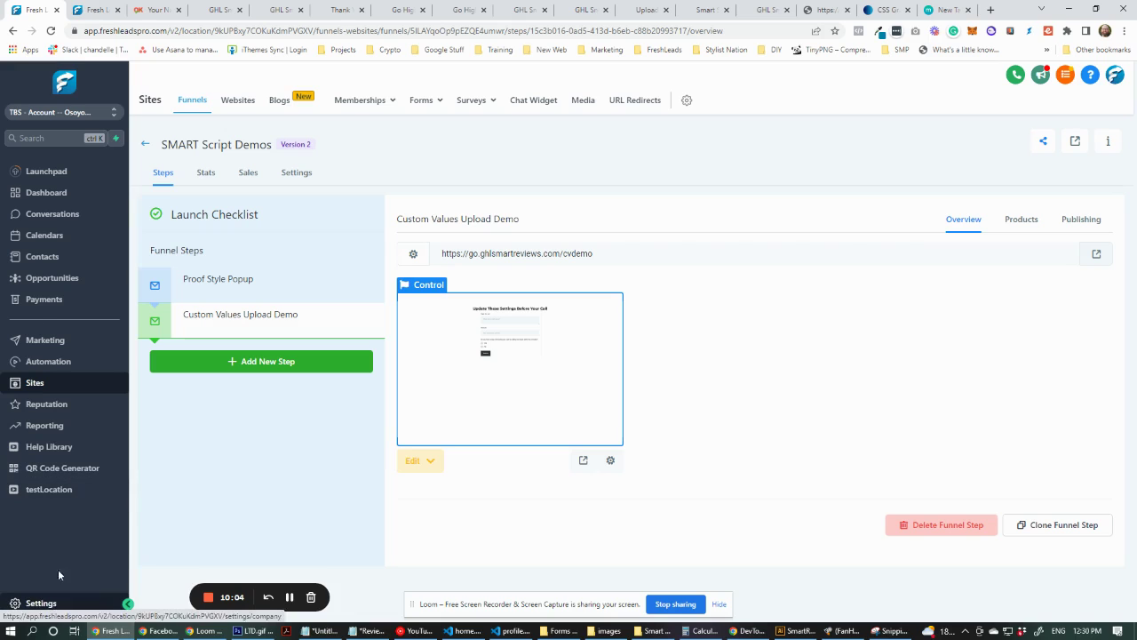
- Switch to the agency account's settings and start creating a new custom menu link
{"action": "left_click", "coordinate": [99, 10]}
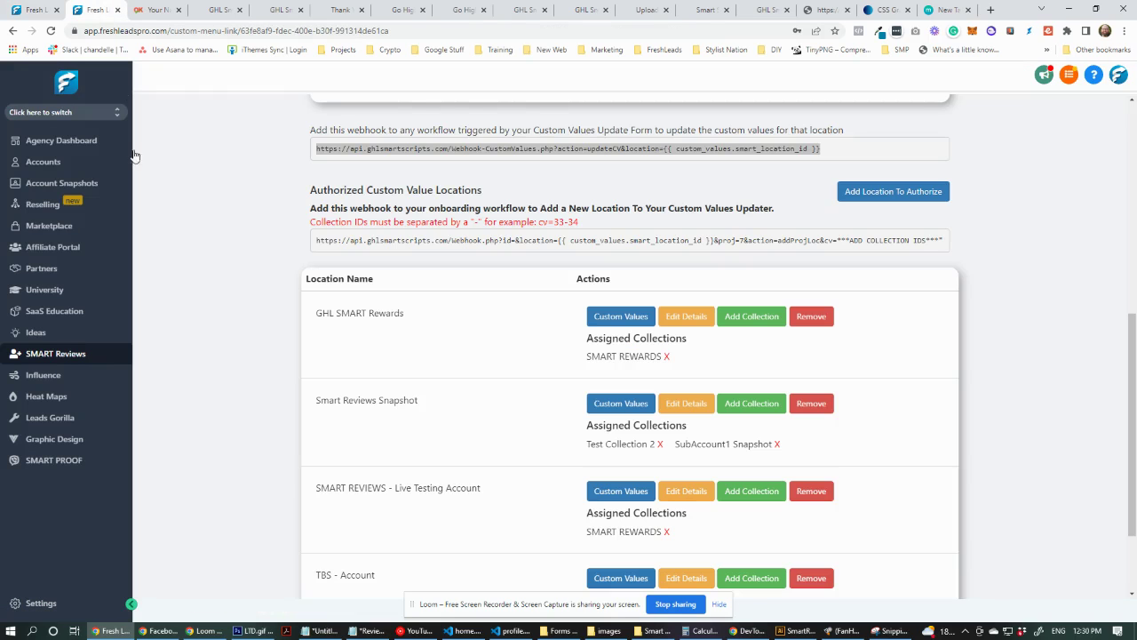
{"action": "left_click", "coordinate": [43, 603]}
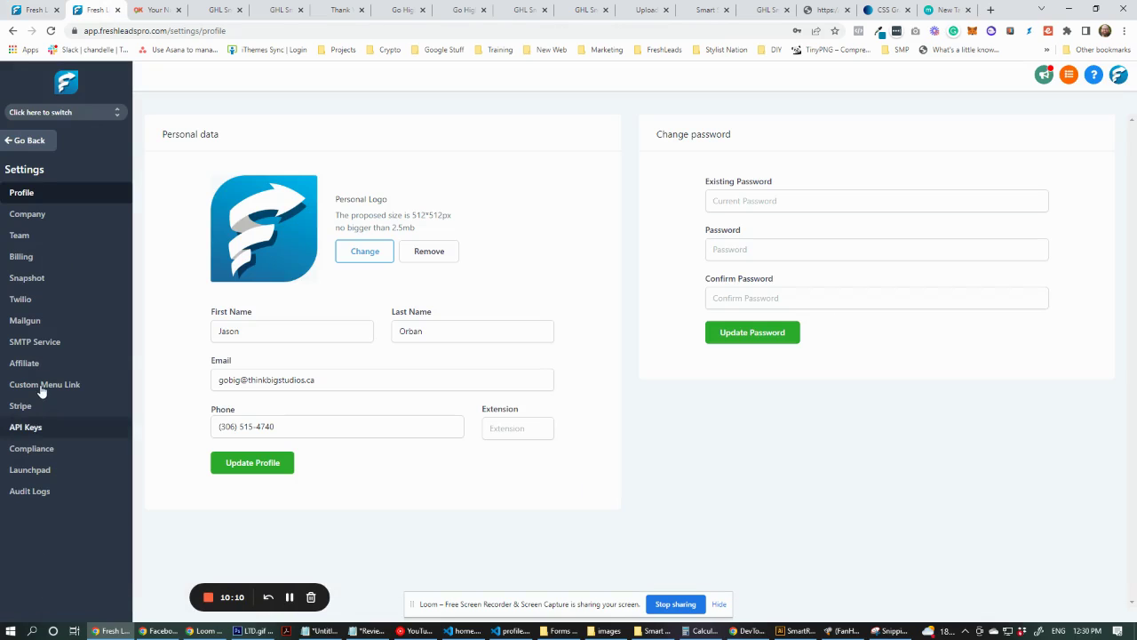
{"action": "left_click", "coordinate": [45, 385]}
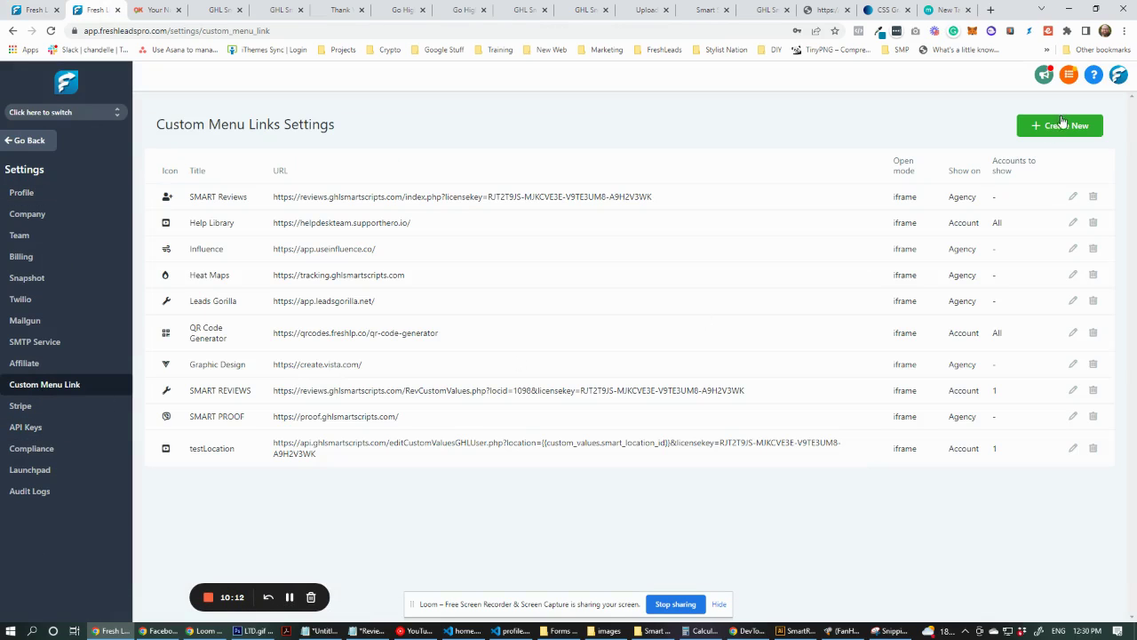
{"action": "left_click", "coordinate": [1063, 124]}
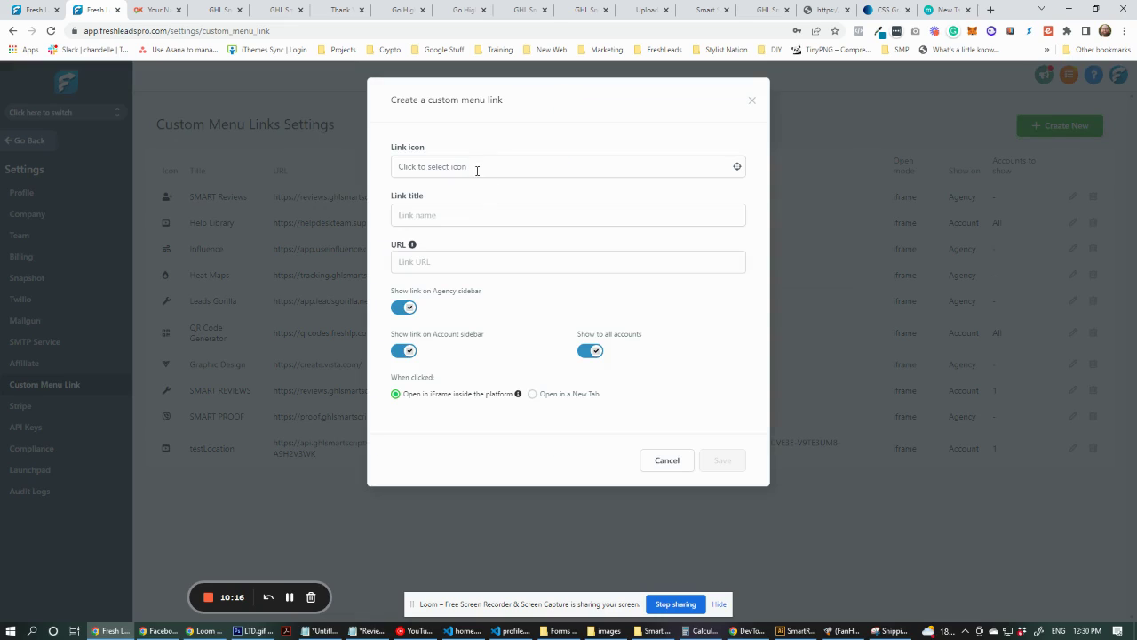
{"action": "left_click", "coordinate": [477, 166]}
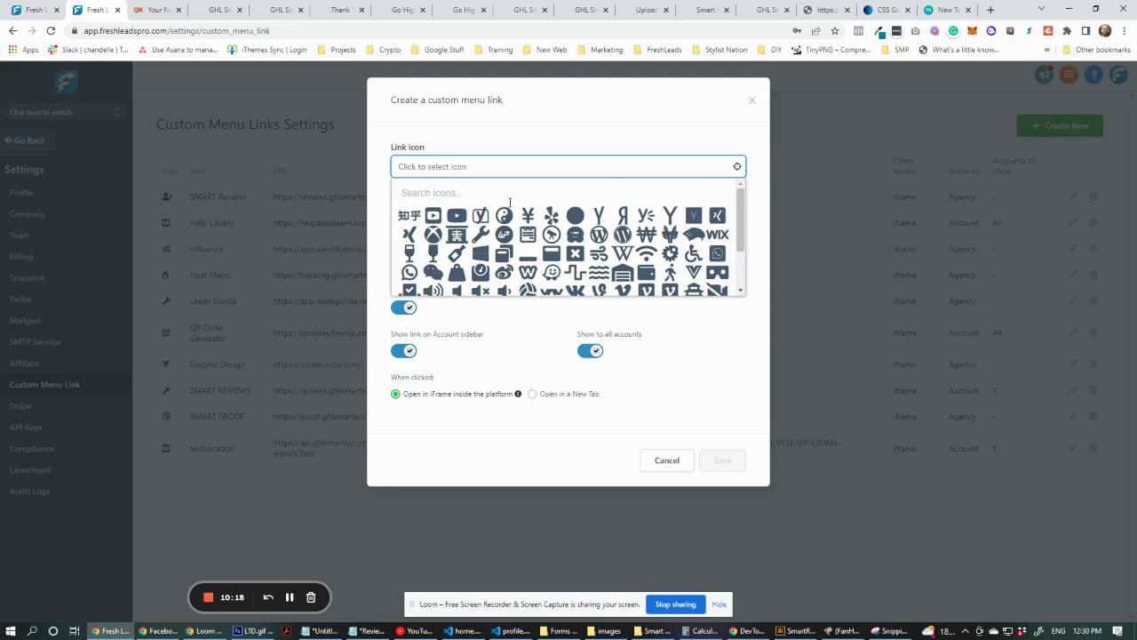
{"action": "left_click", "coordinate": [560, 215]}
{"action": "left_click", "coordinate": [437, 216]}
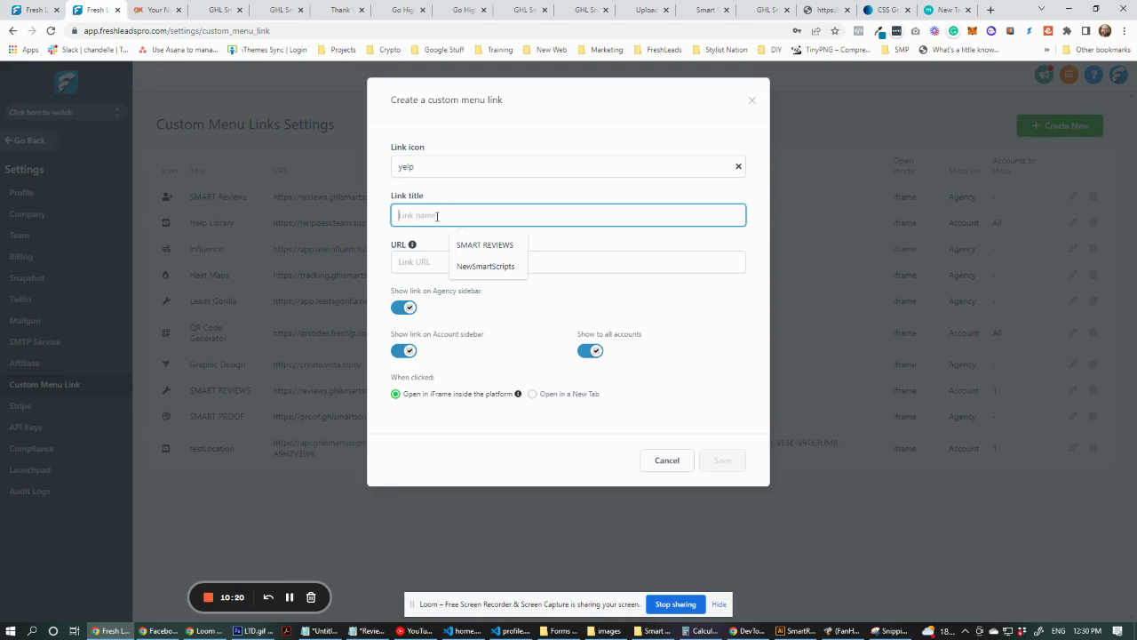
{"action": "type", "text": "Updat"}
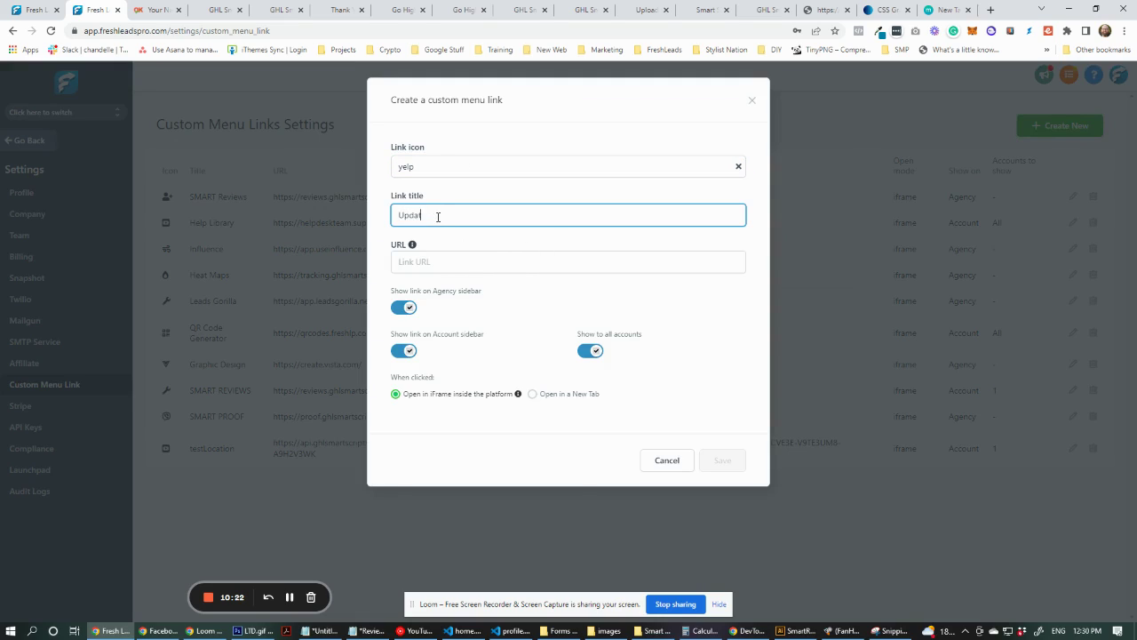
{"action": "type", "text": "e Settings"}
{"action": "key", "text": "Tab"}
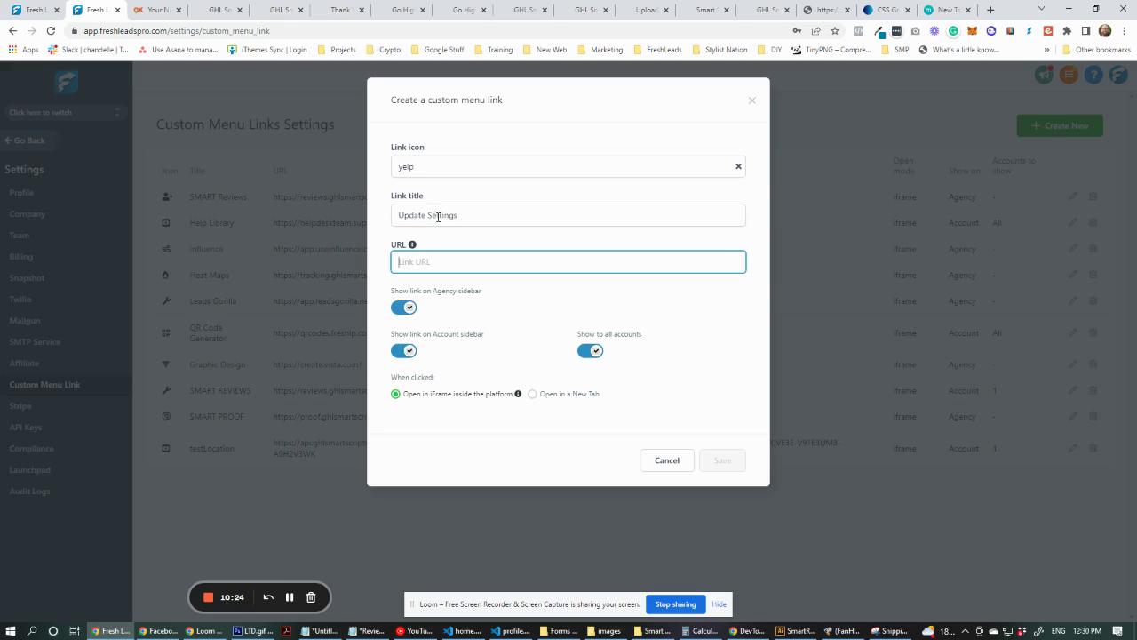
{"action": "key", "text": "ctrl+v"}
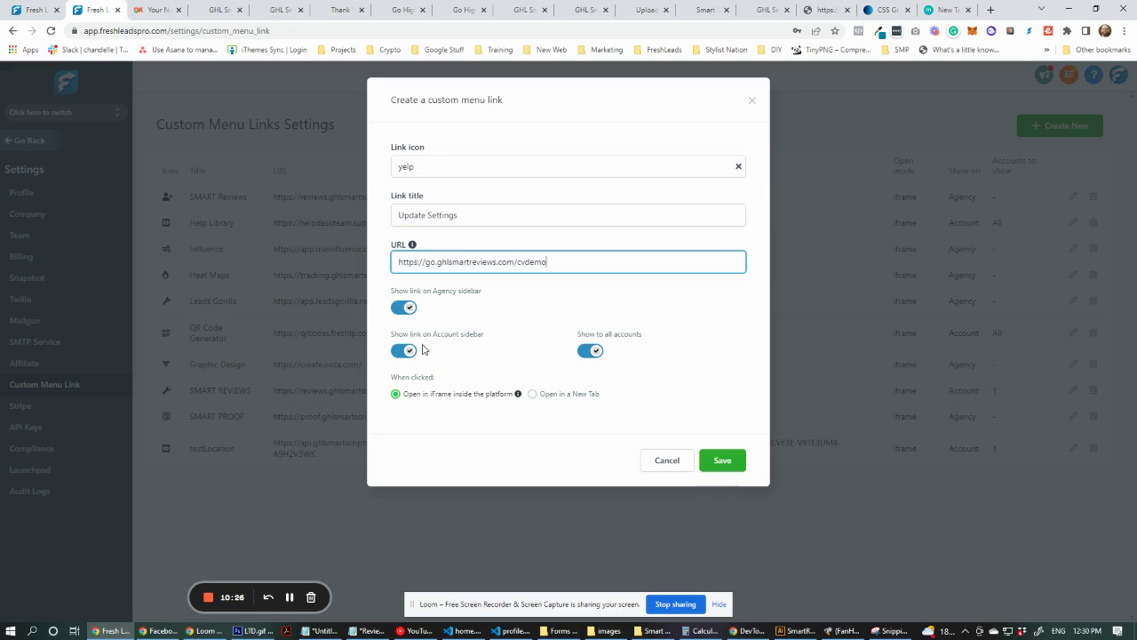
- Limit the menu link's account visibility to TBS - Account instead of all accounts, and save the link
{"action": "left_click", "coordinate": [592, 351]}
{"action": "left_click", "coordinate": [569, 387]}
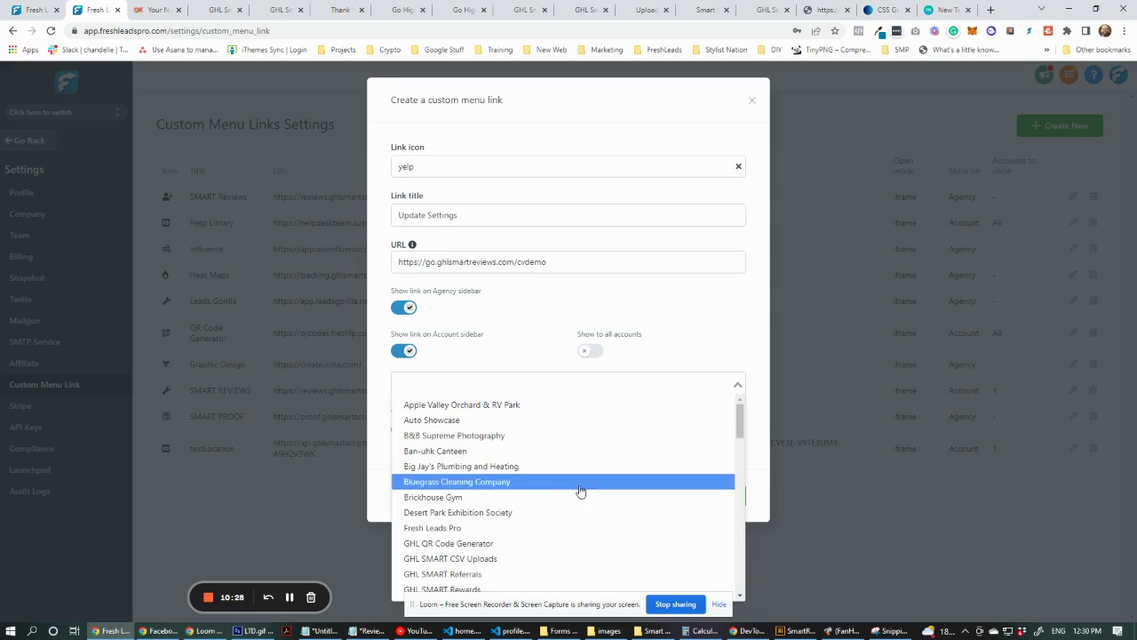
{"action": "scroll", "coordinate": [582, 506], "scroll_direction": "down", "scroll_amount": 5}
{"action": "scroll", "coordinate": [563, 536], "scroll_direction": "down", "scroll_amount": 5}
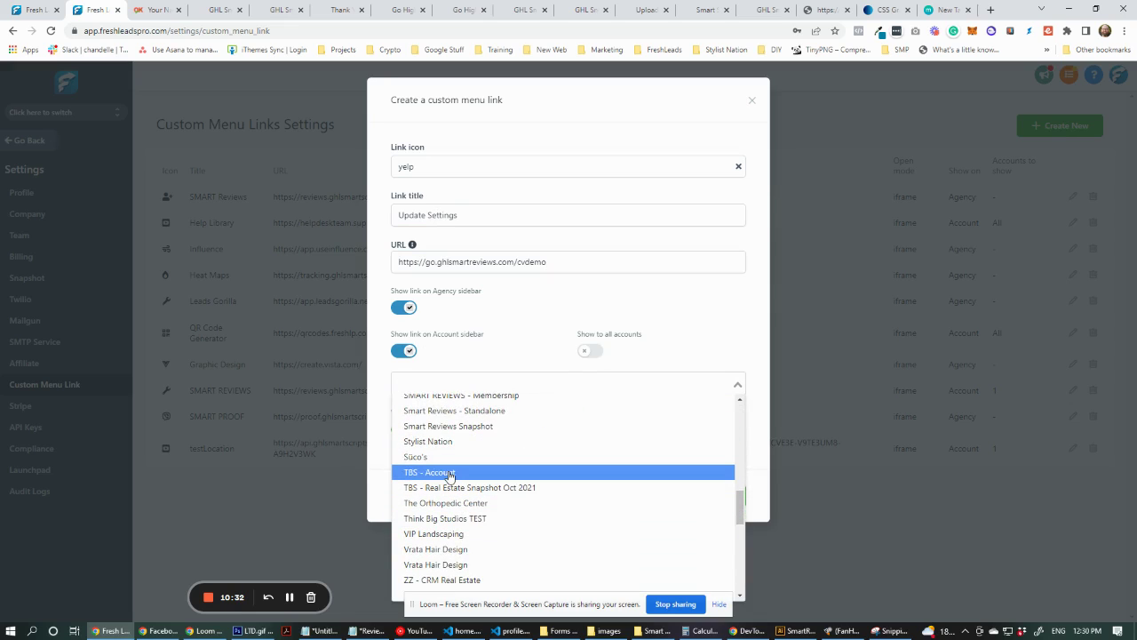
{"action": "left_click", "coordinate": [444, 477]}
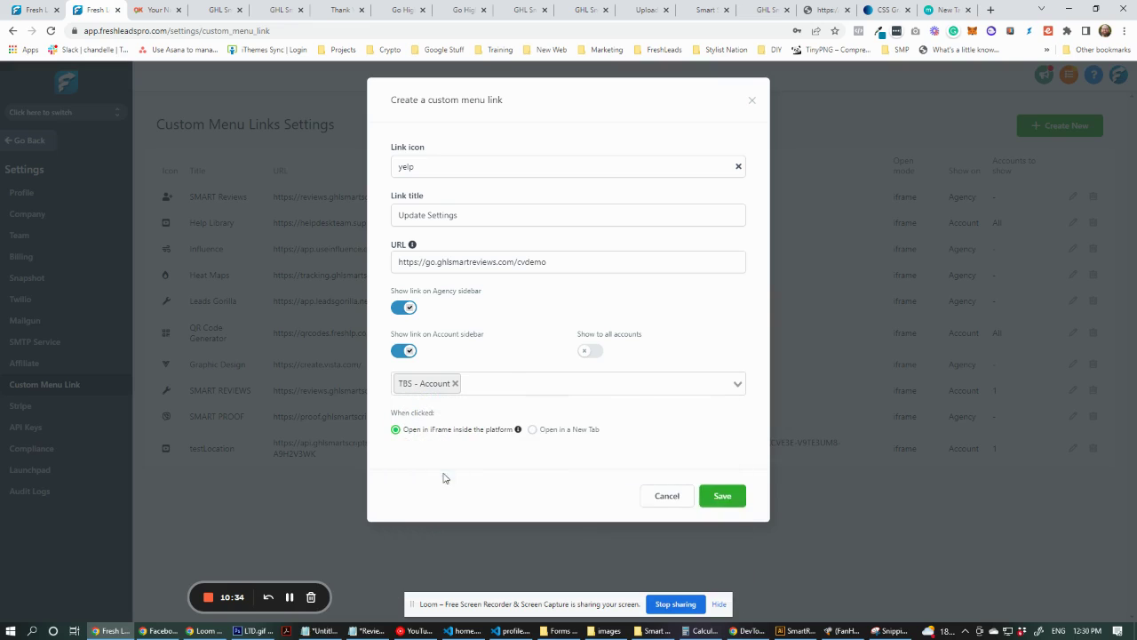
{"action": "left_click", "coordinate": [724, 500]}
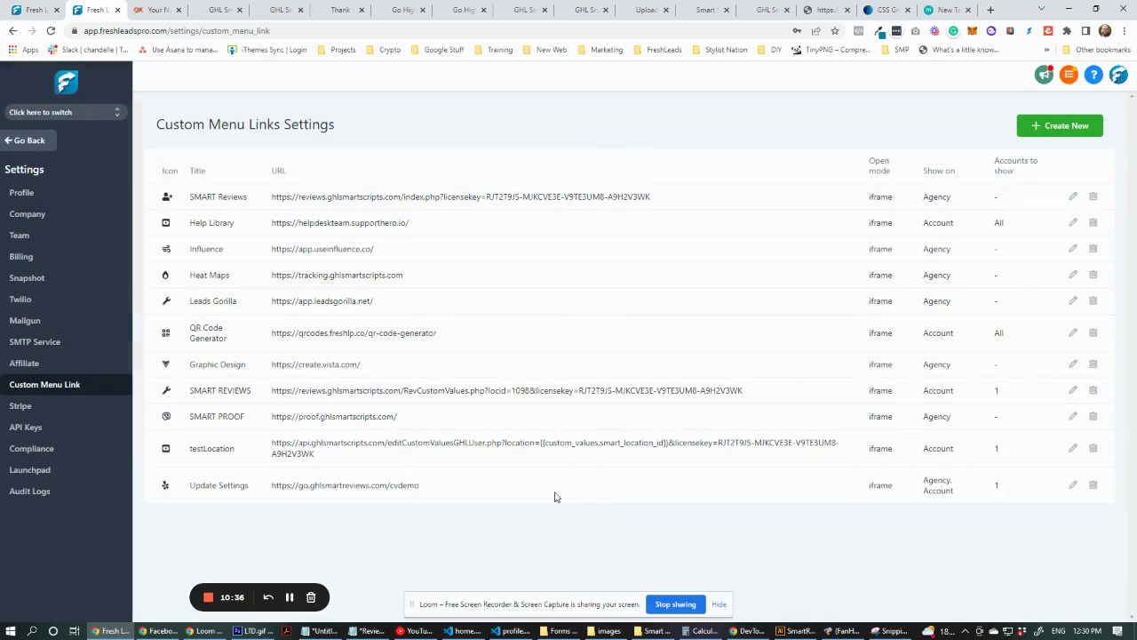
- Return to the TBS account, reload the page, and open the new Update Settings menu link
{"action": "left_click", "coordinate": [35, 10]}
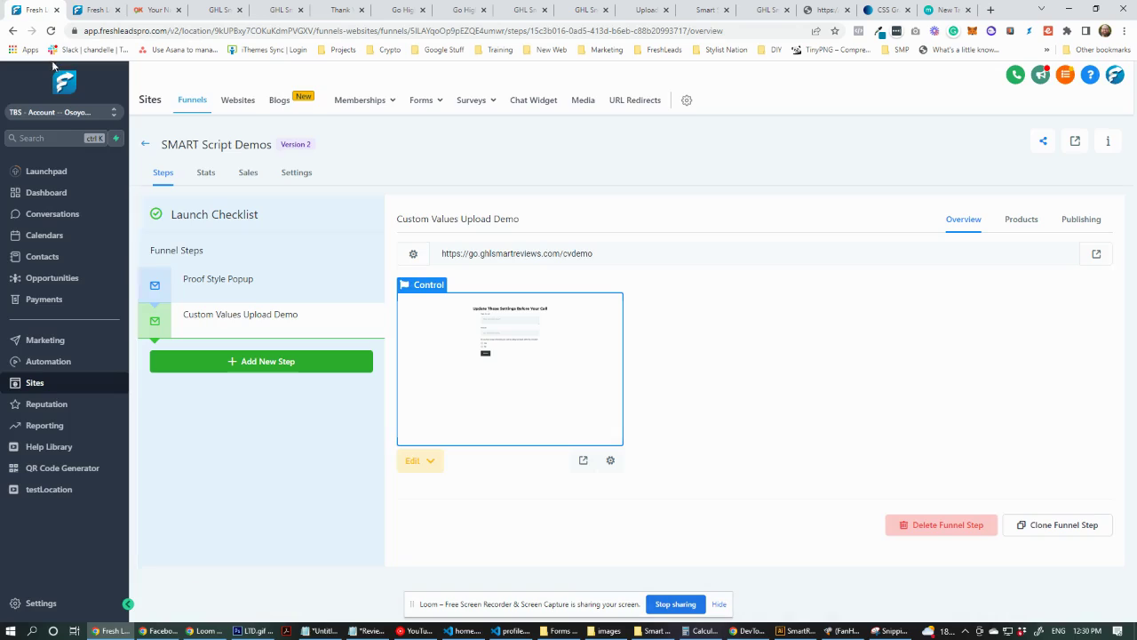
{"action": "left_click", "coordinate": [51, 32]}
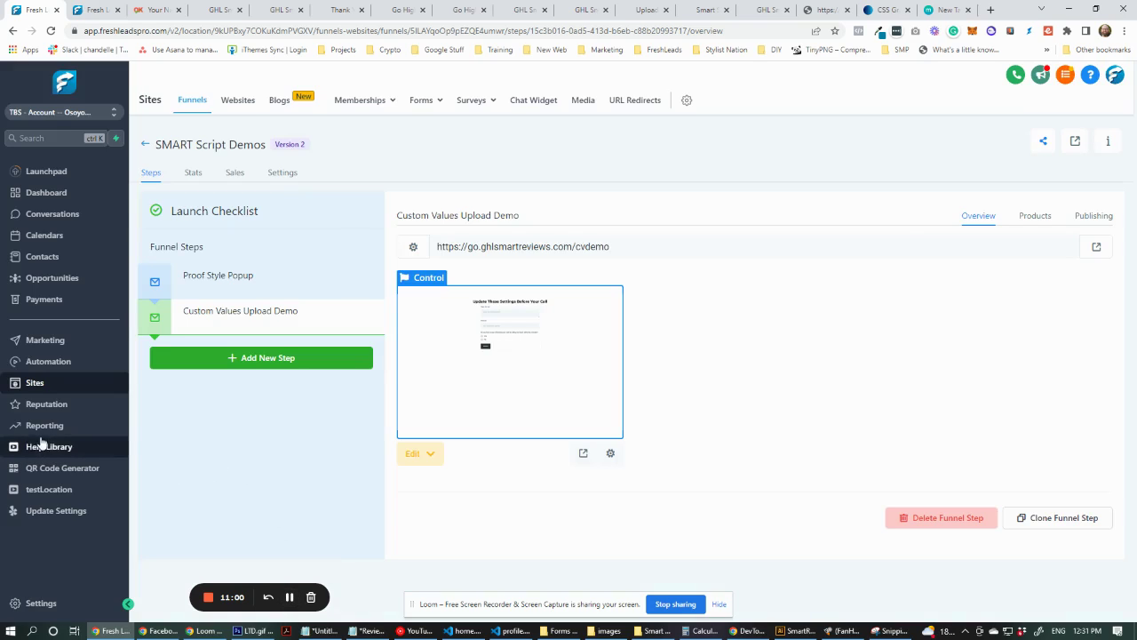
{"action": "left_click", "coordinate": [47, 513]}
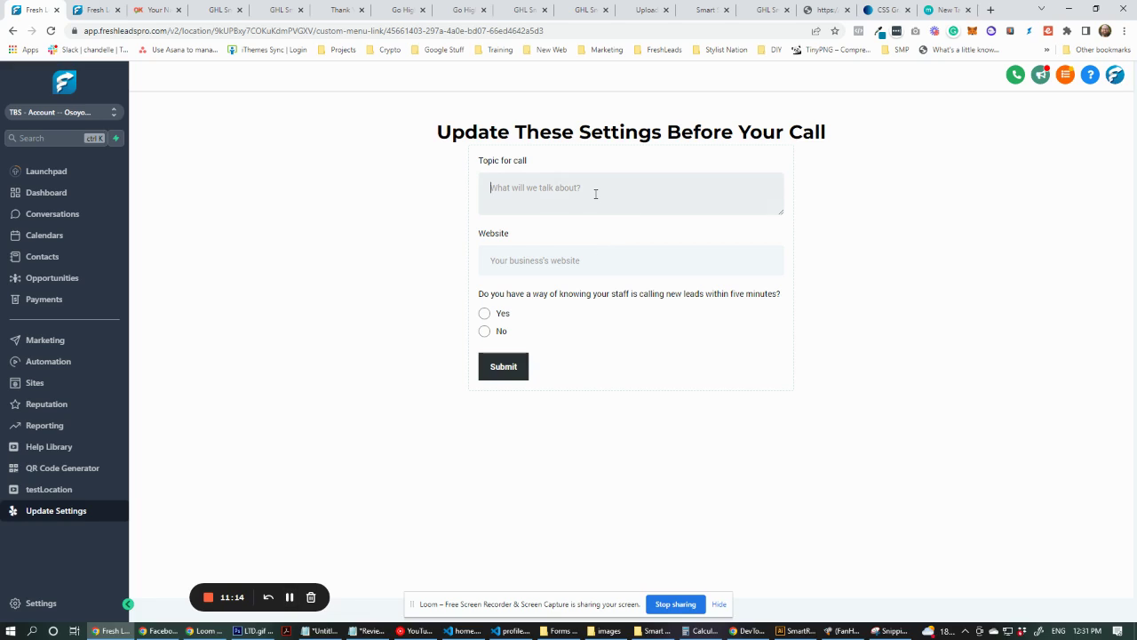
{"action": "left_click", "coordinate": [595, 193]}
{"action": "type", "text": "THIS IS THE NEW TOPIC"}
{"action": "key", "text": "Tab"}
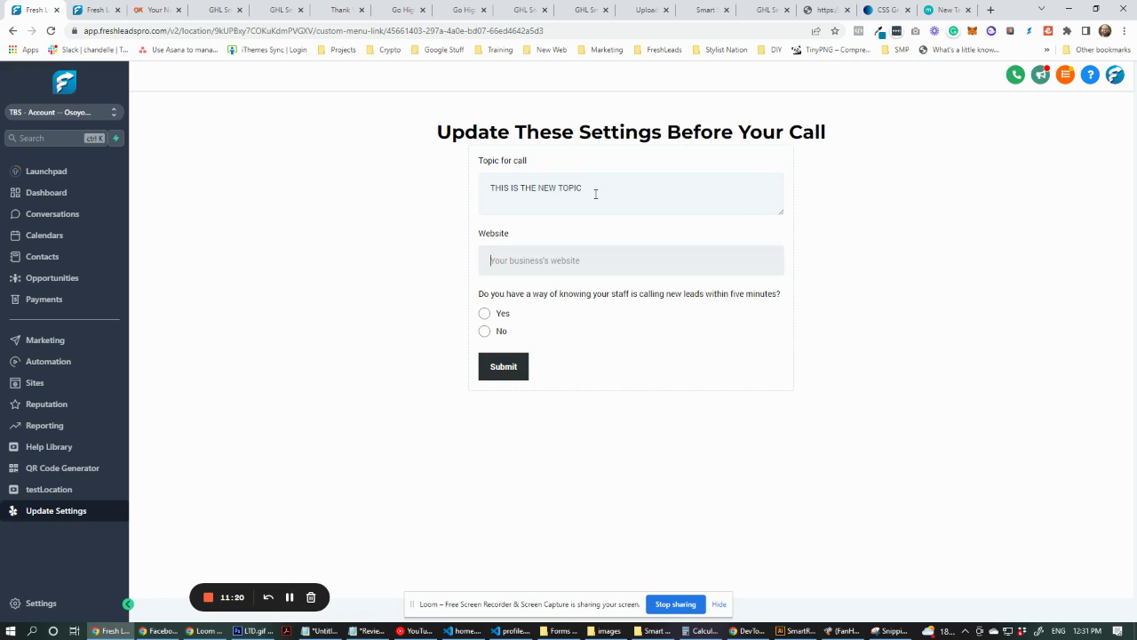
{"action": "type", "text": "https://thisisthenewwesbite"}
{"action": "left_click", "coordinate": [490, 313]}
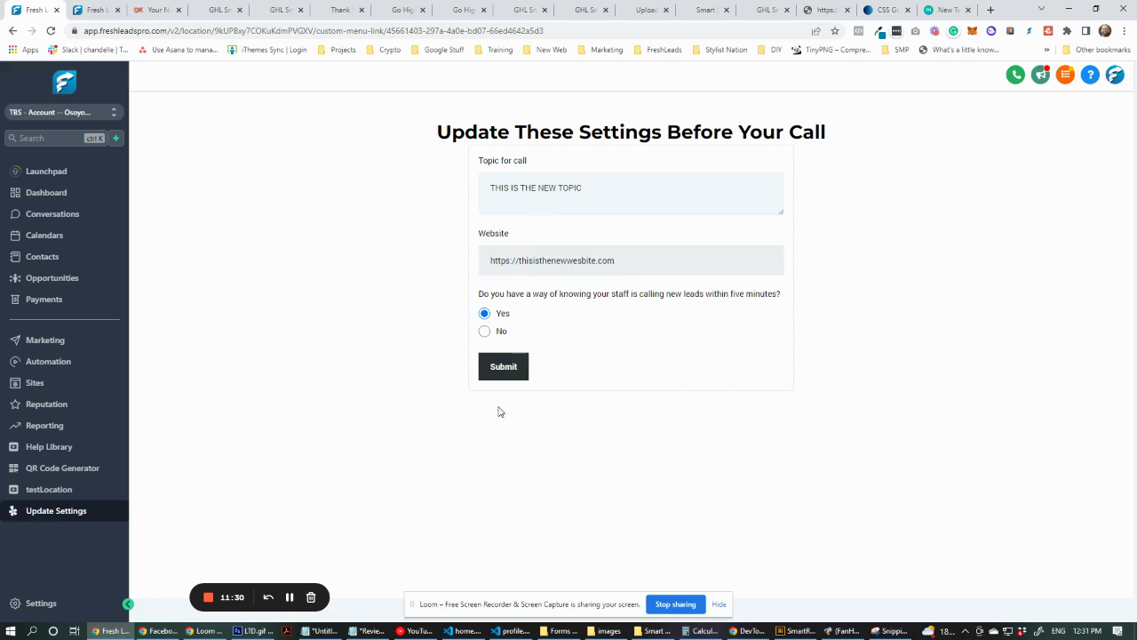
{"action": "left_click", "coordinate": [503, 373]}
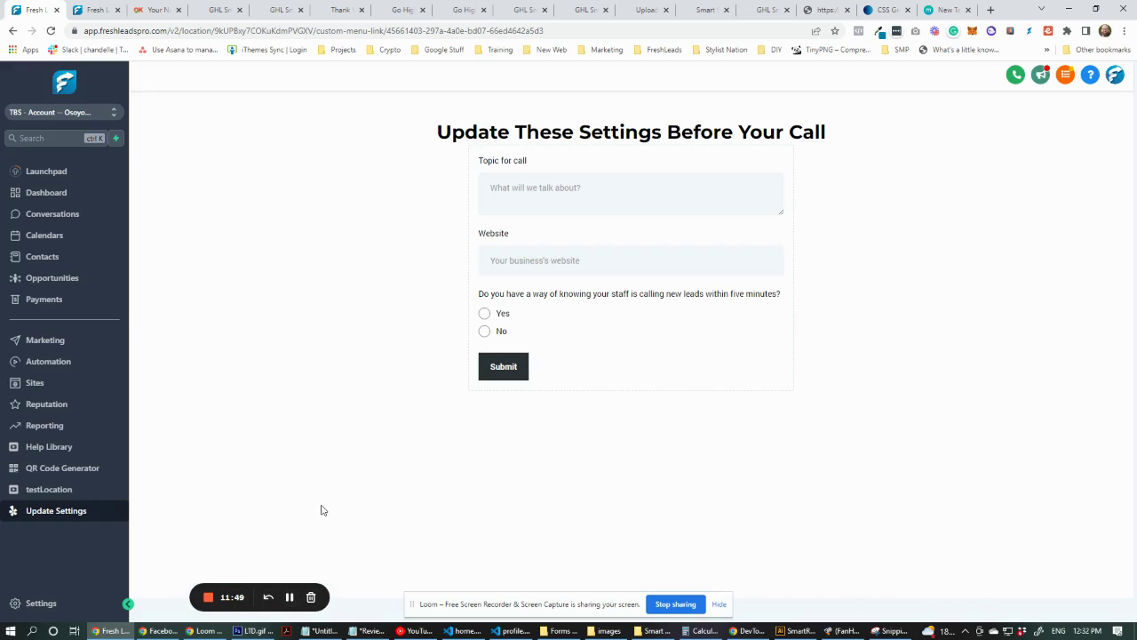
- Open the TBS account's custom values and check the Followup Call, Website and Top For Call entries against the submitted form
{"action": "left_click", "coordinate": [41, 603]}
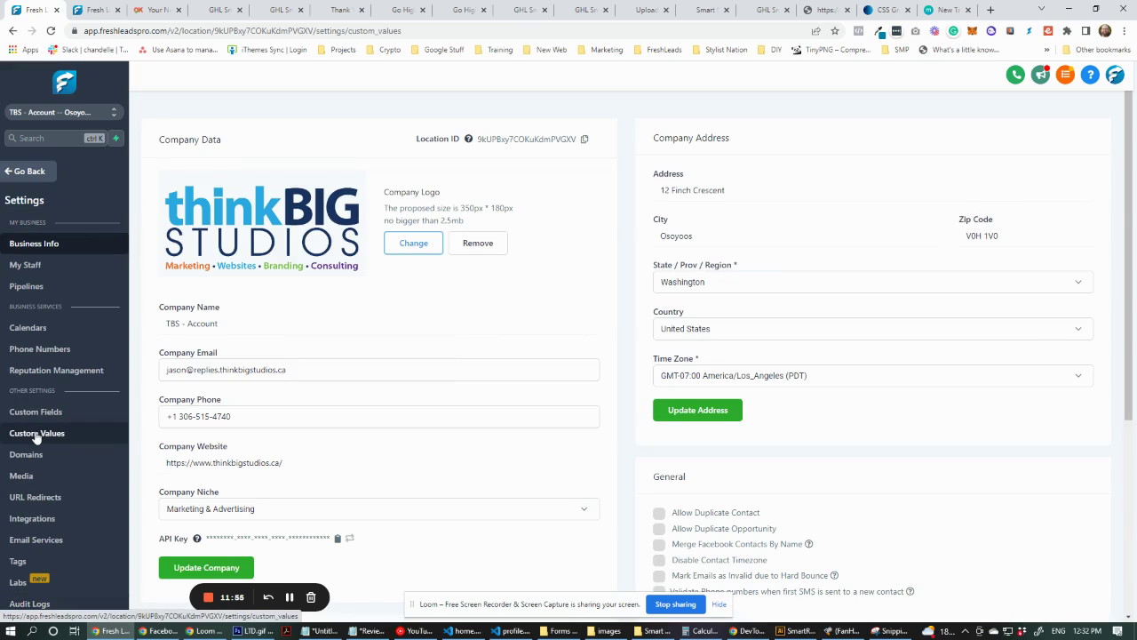
{"action": "left_click", "coordinate": [36, 433]}
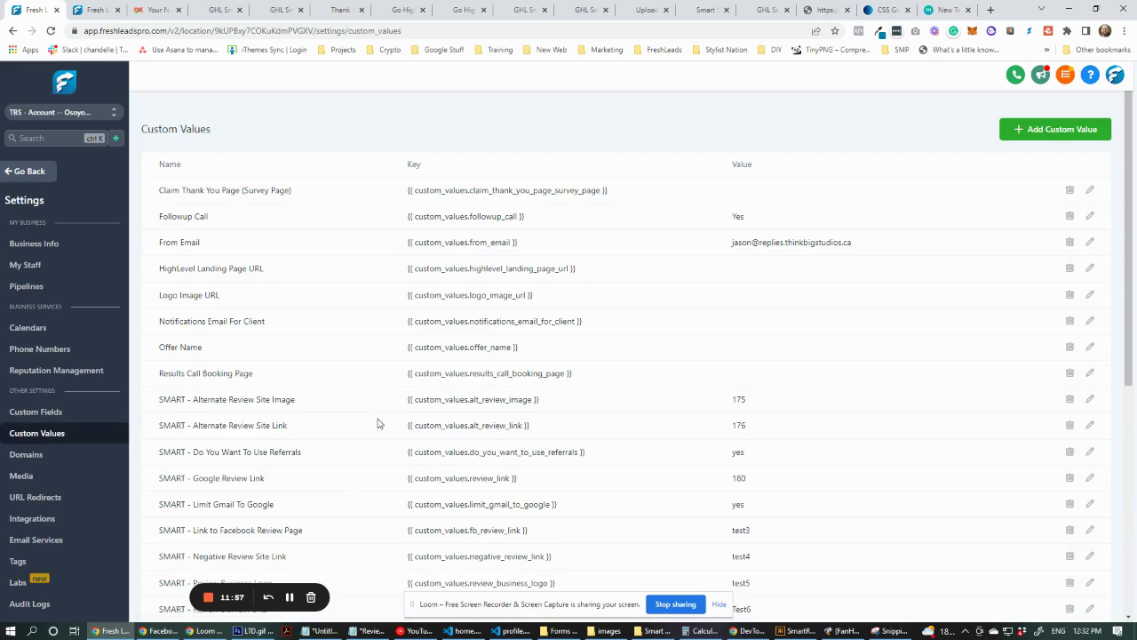
{"action": "left_click_drag", "start_coordinate": [731, 217], "coordinate": [761, 221]}
{"action": "scroll", "coordinate": [683, 404], "scroll_direction": "down", "scroll_amount": 3}
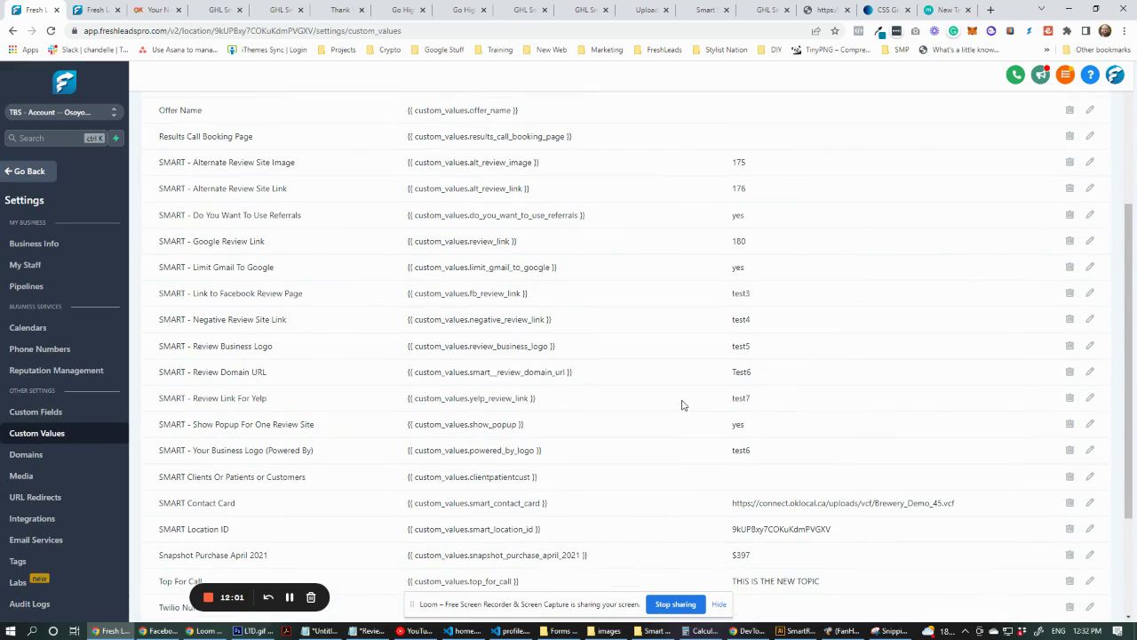
{"action": "scroll", "coordinate": [682, 405], "scroll_direction": "down", "scroll_amount": 2}
{"action": "scroll", "coordinate": [681, 417], "scroll_direction": "down", "scroll_amount": 1}
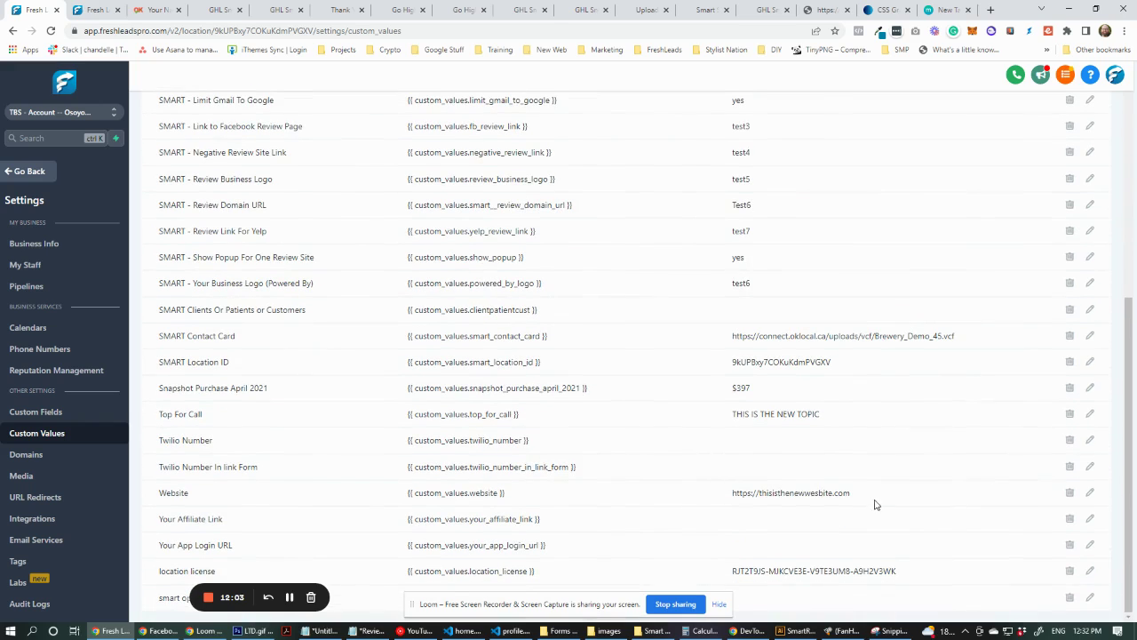
{"action": "left_click_drag", "start_coordinate": [854, 494], "coordinate": [724, 505]}
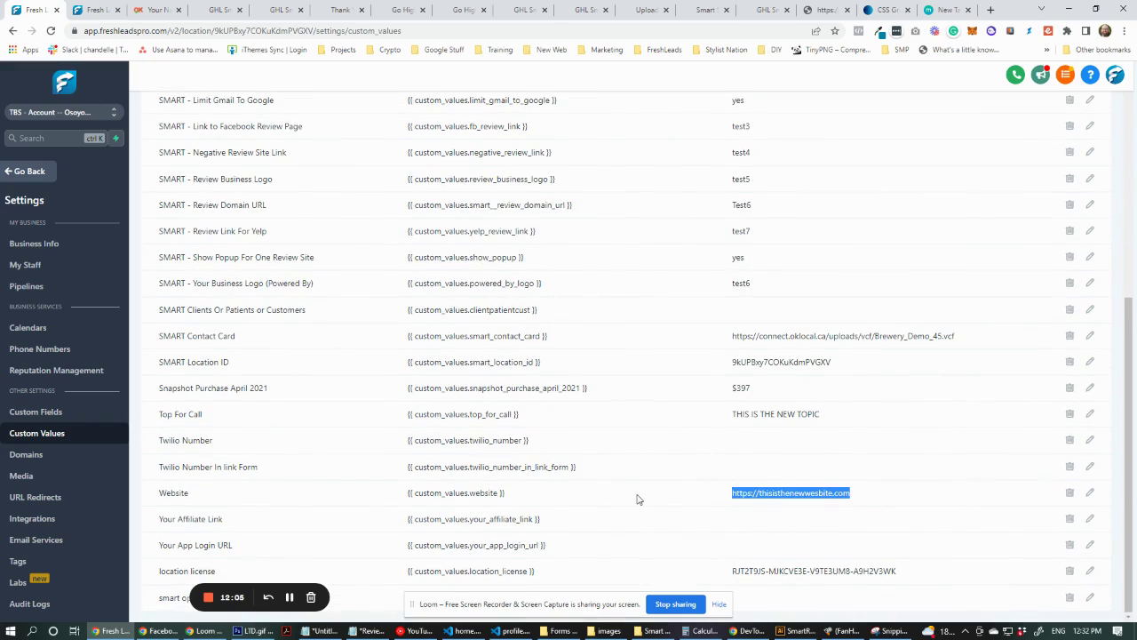
{"action": "left_click_drag", "start_coordinate": [847, 418], "coordinate": [692, 432]}
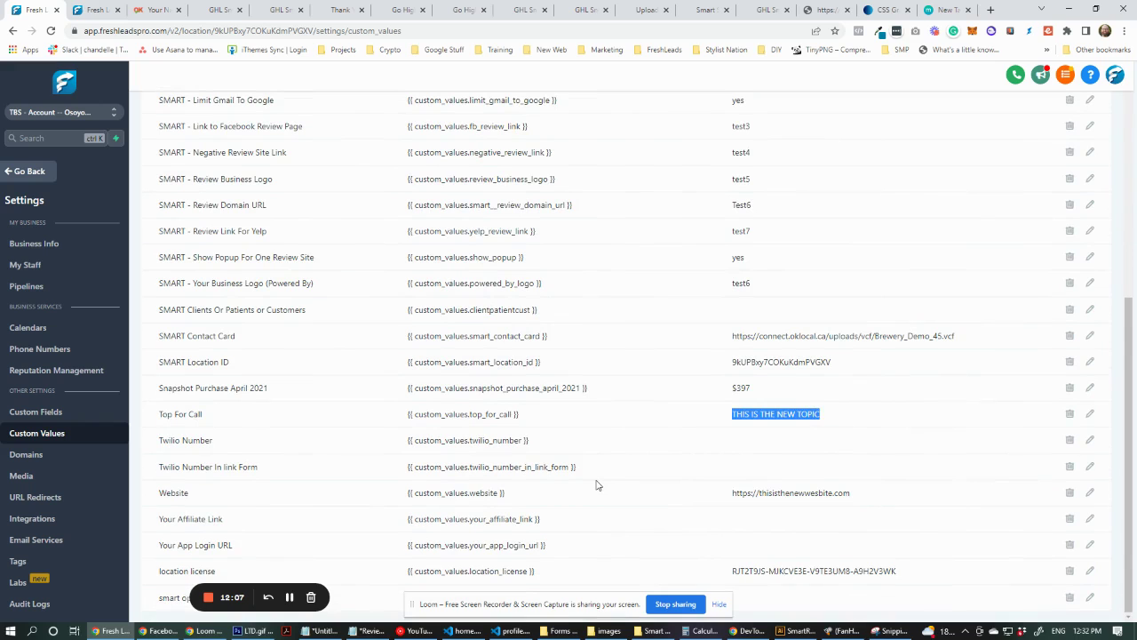
{"action": "scroll", "coordinate": [648, 489], "scroll_direction": "up", "scroll_amount": 5}
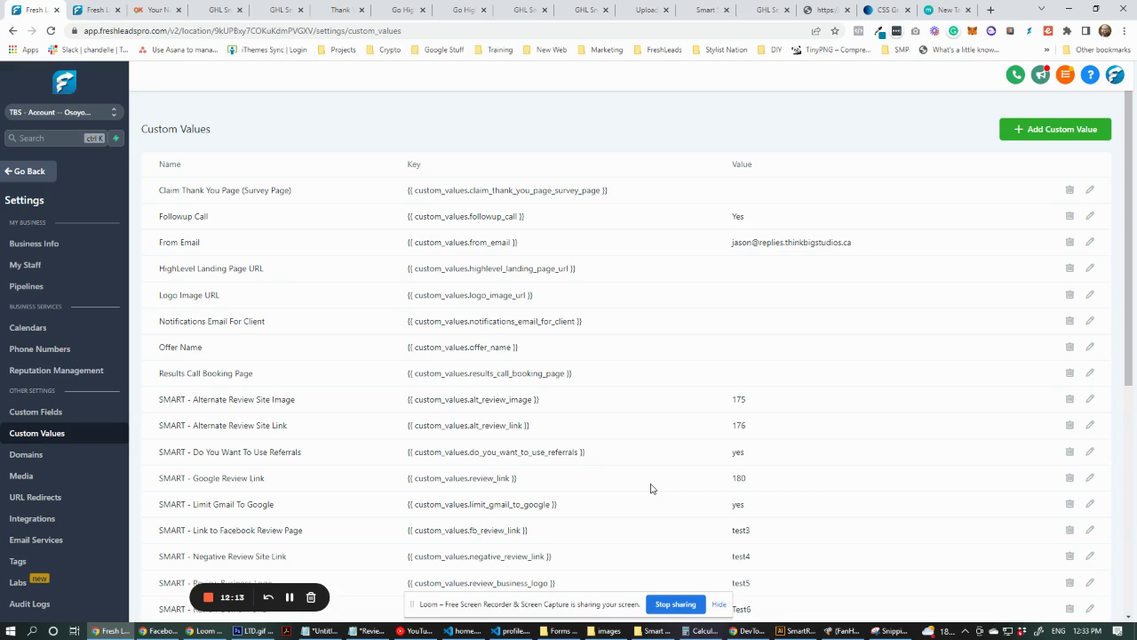
{"action": "left_click", "coordinate": [96, 10]}
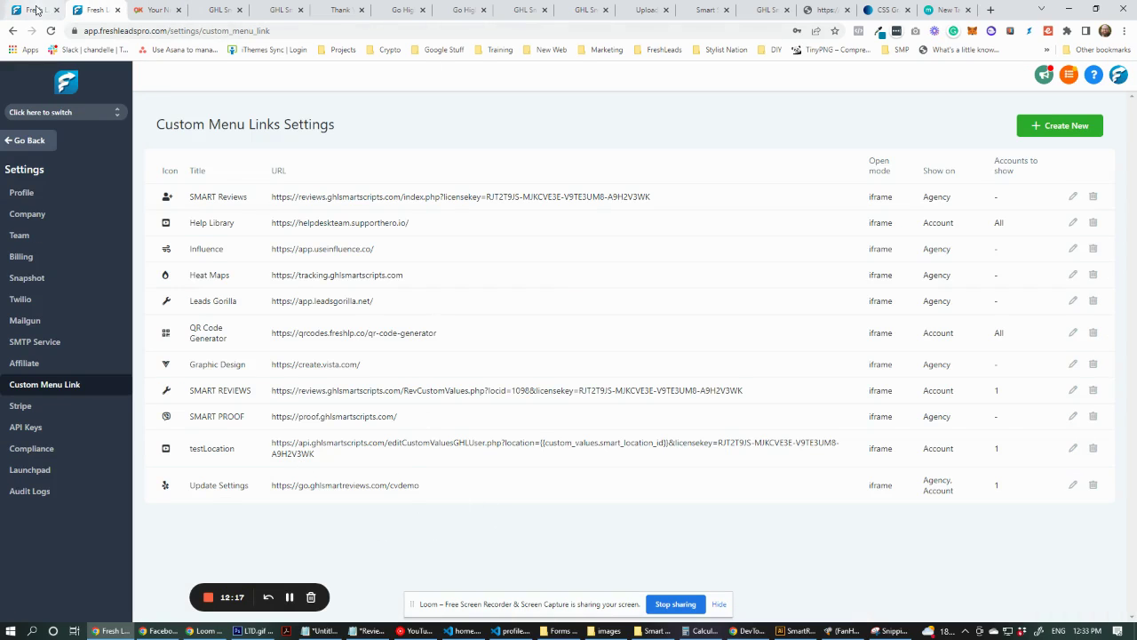
{"action": "left_click", "coordinate": [40, 10]}
{"action": "left_click", "coordinate": [217, 9]}
{"action": "left_click", "coordinate": [158, 10]}
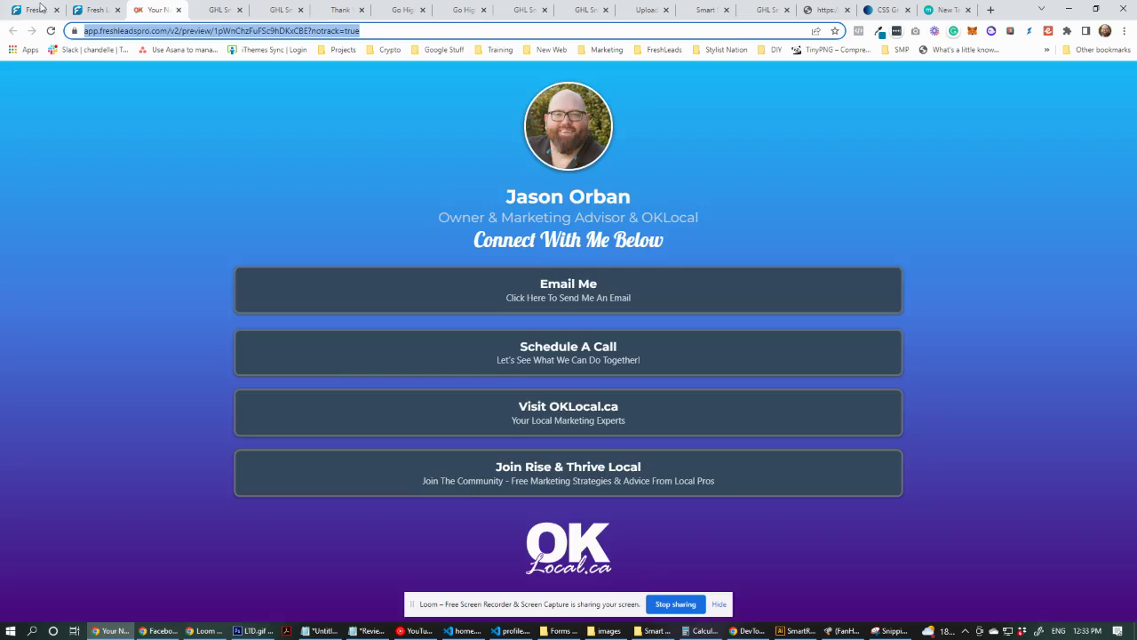
{"action": "left_click", "coordinate": [36, 9]}
- Return to the agency view, leave its settings, and open the Custom Values Updater through the SMART Reviews menu link
{"action": "left_click", "coordinate": [96, 10]}
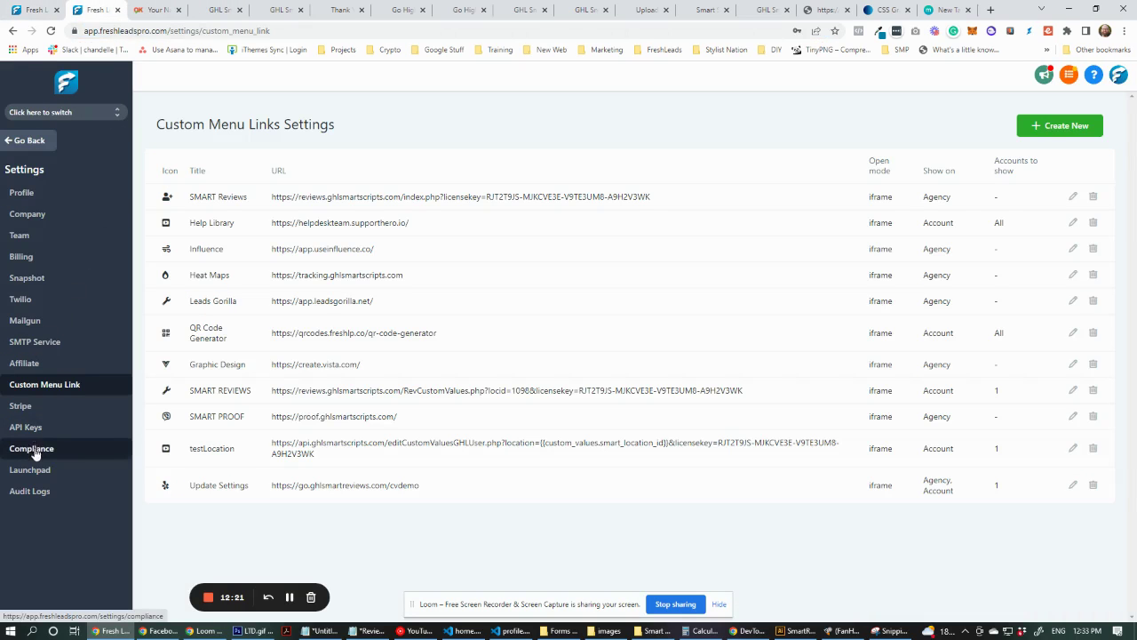
{"action": "left_click", "coordinate": [39, 143]}
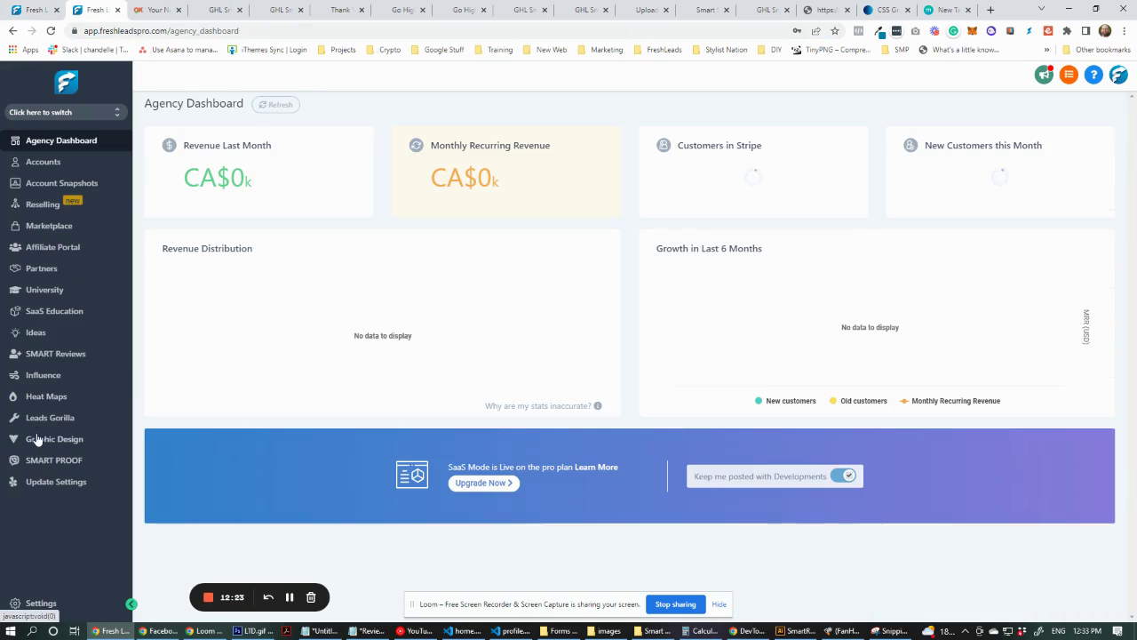
{"action": "left_click", "coordinate": [52, 351]}
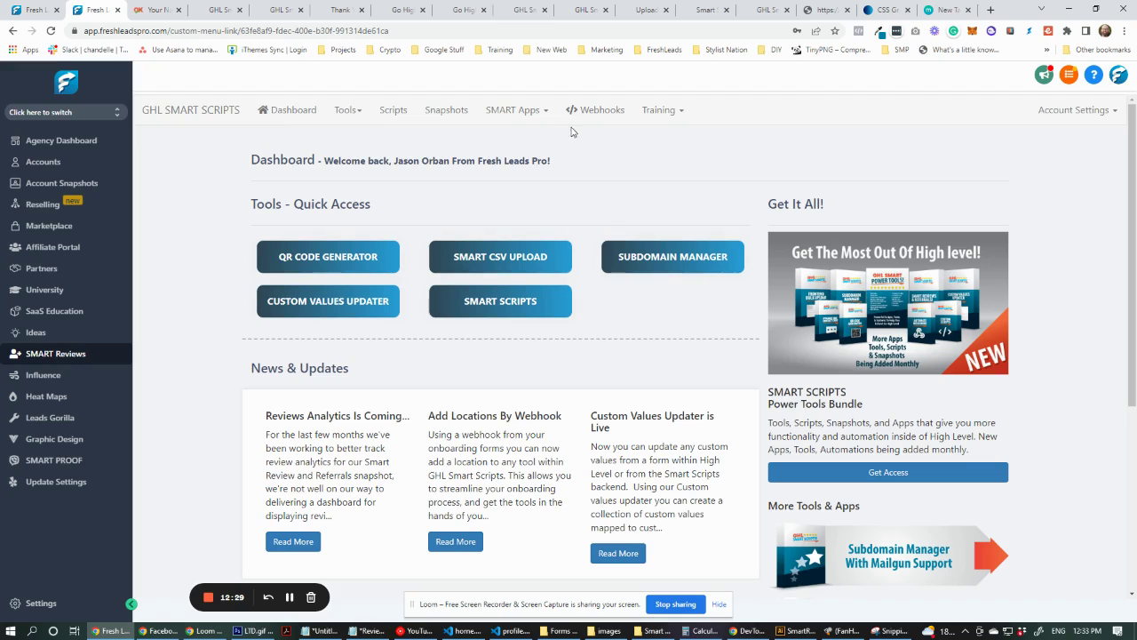
{"action": "left_click", "coordinate": [513, 109]}
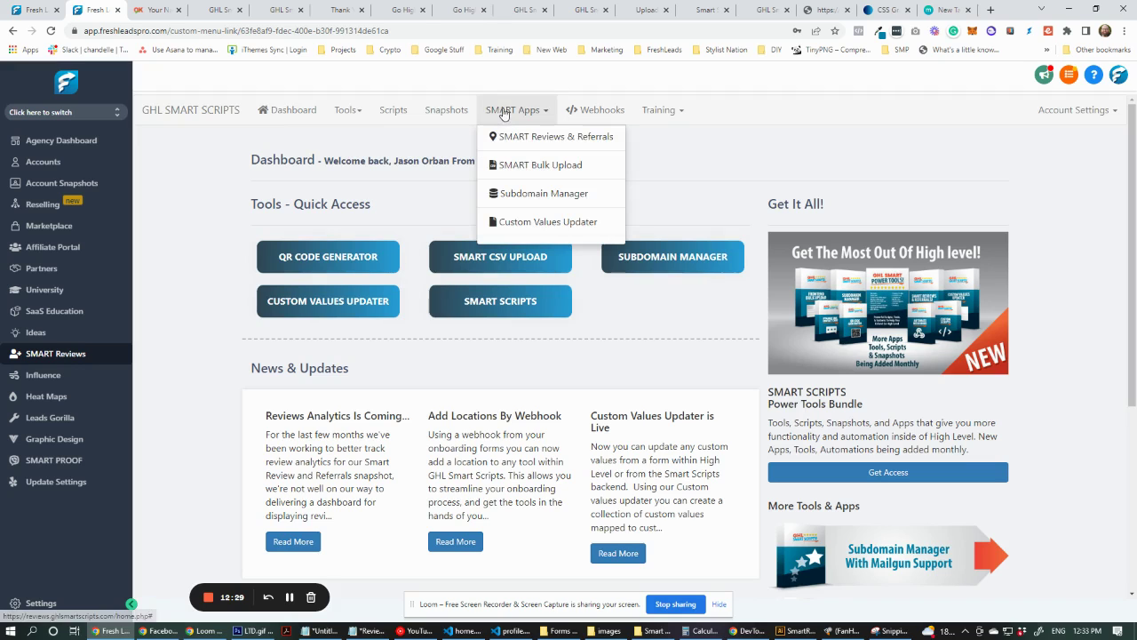
{"action": "left_click", "coordinate": [528, 216]}
- Review the custom value collections, the onboarding webhook for adding new locations, and the authorized locations with their assigned collections
{"action": "scroll", "coordinate": [227, 306], "scroll_direction": "down", "scroll_amount": 4}
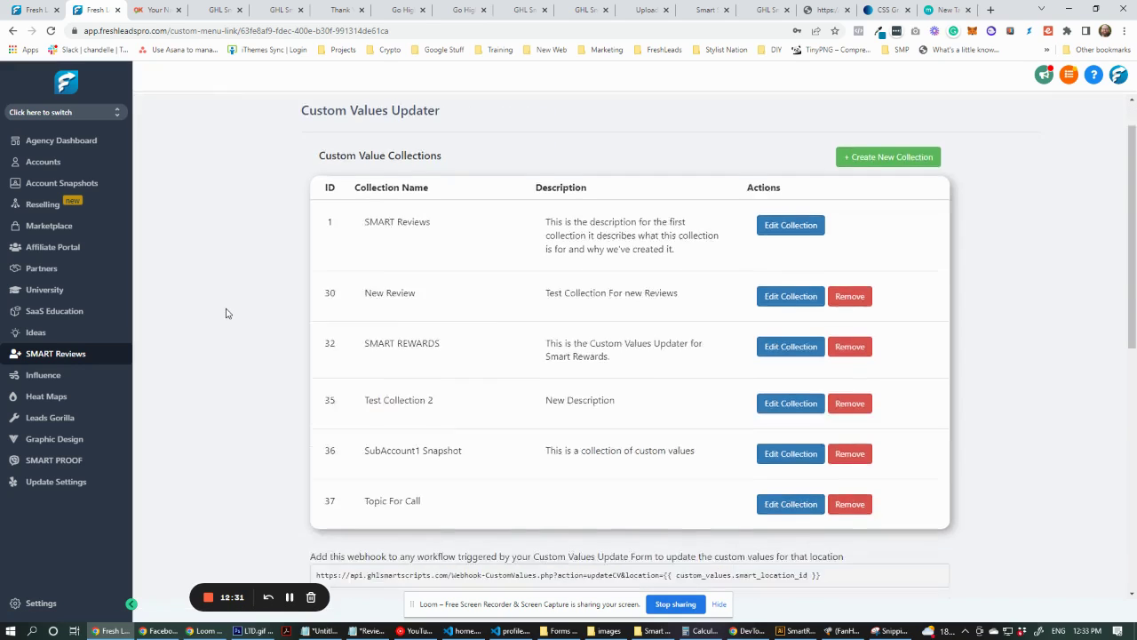
{"action": "left_click_drag", "start_coordinate": [316, 479], "coordinate": [990, 487]}
{"action": "left_click", "coordinate": [989, 487]}
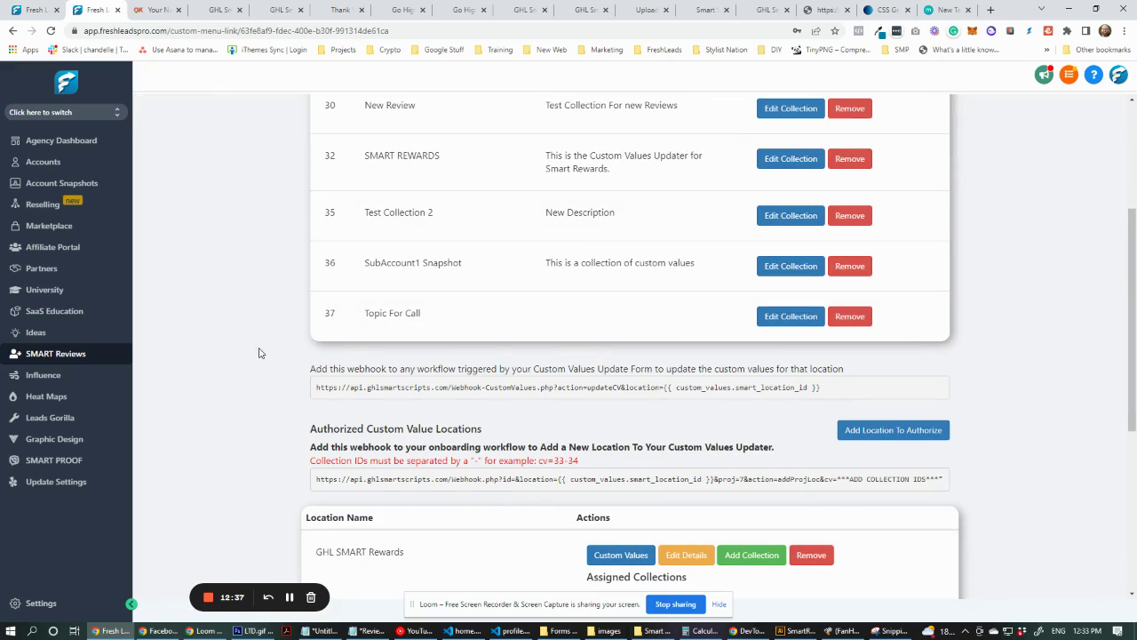
{"action": "scroll", "coordinate": [248, 366], "scroll_direction": "down", "scroll_amount": 2}
{"action": "scroll", "coordinate": [248, 366], "scroll_direction": "down", "scroll_amount": 2}
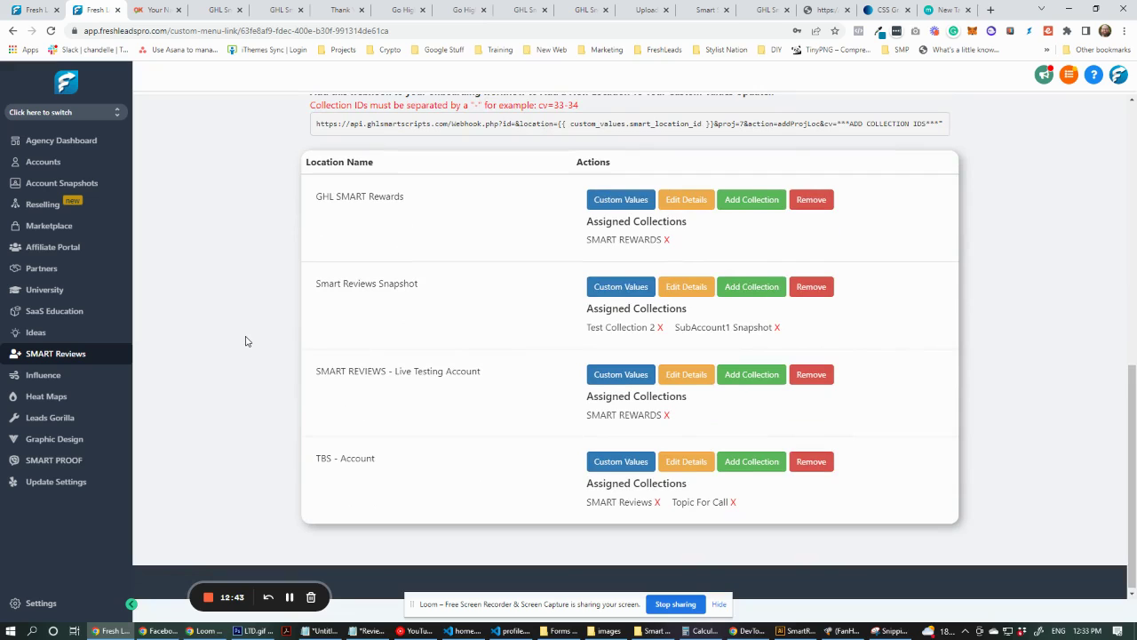
{"action": "scroll", "coordinate": [246, 342], "scroll_direction": "up", "scroll_amount": 1}
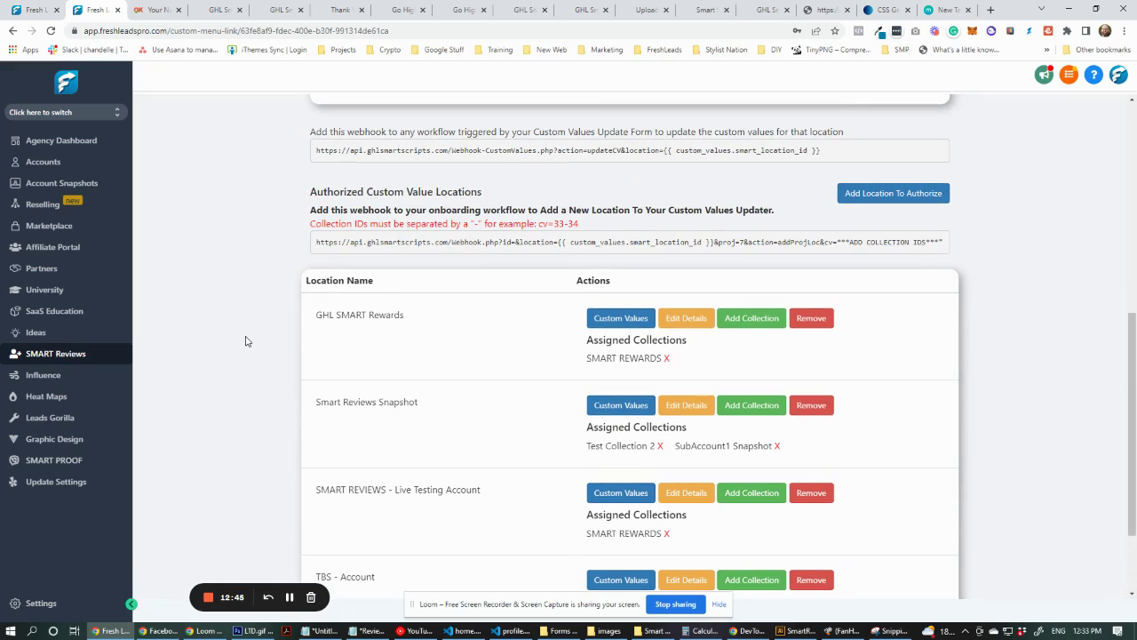
{"action": "scroll", "coordinate": [246, 341], "scroll_direction": "down", "scroll_amount": 1}
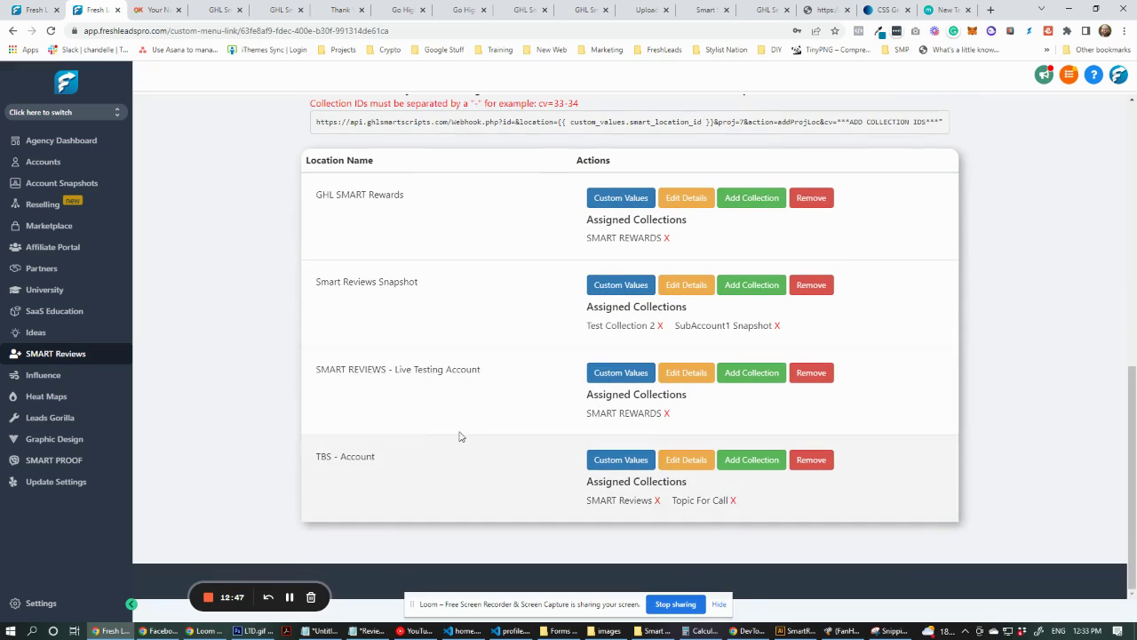
{"action": "scroll", "coordinate": [451, 401], "scroll_direction": "up", "scroll_amount": 3}
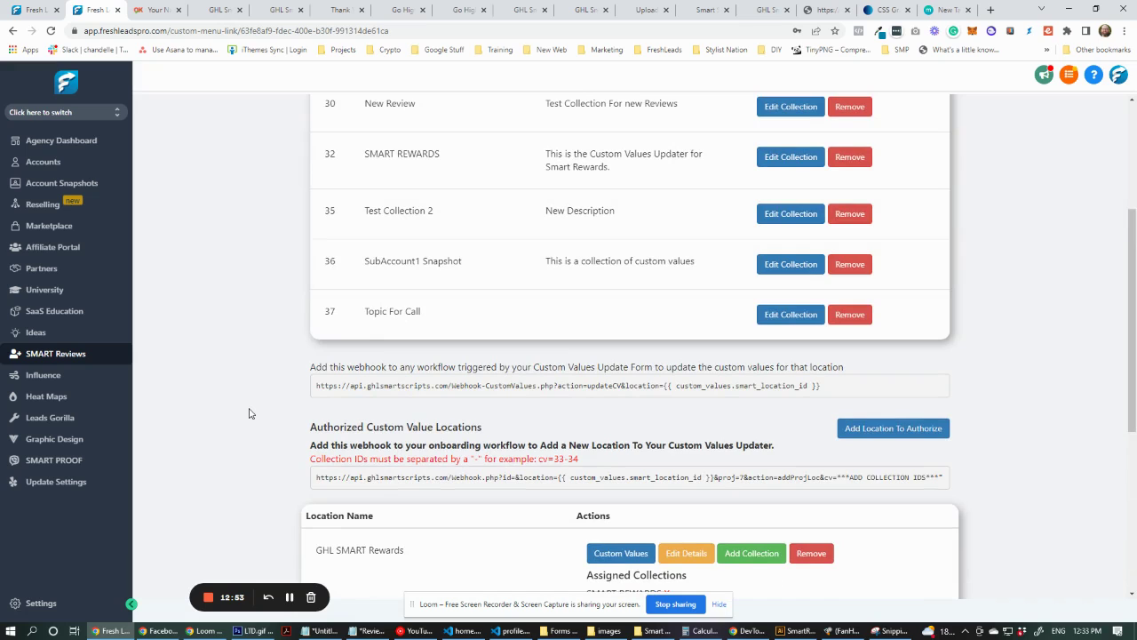
{"action": "scroll", "coordinate": [253, 435], "scroll_direction": "up", "scroll_amount": 2}
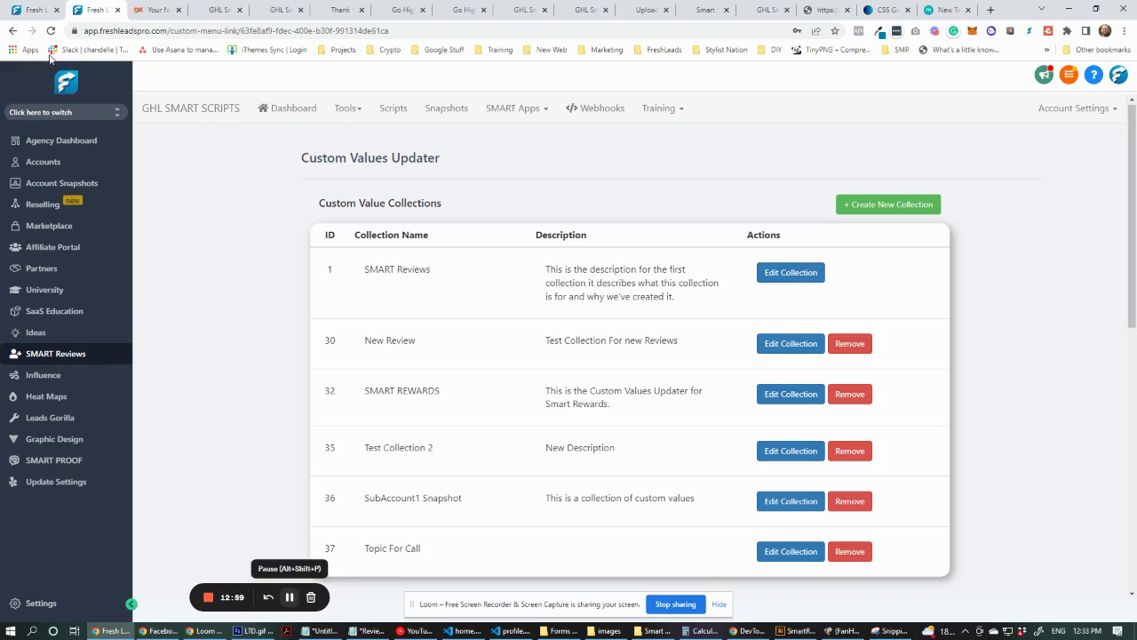
- Switch back to the TBS account and leave its settings for the main account navigation
{"action": "left_click", "coordinate": [288, 596]}
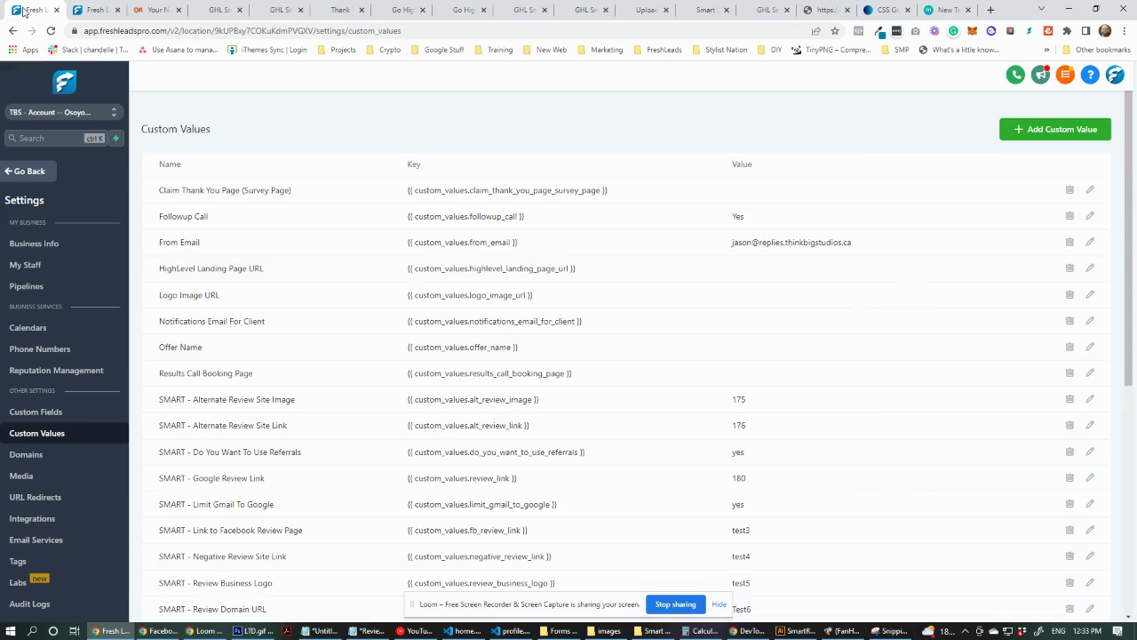
{"action": "left_click", "coordinate": [30, 172]}
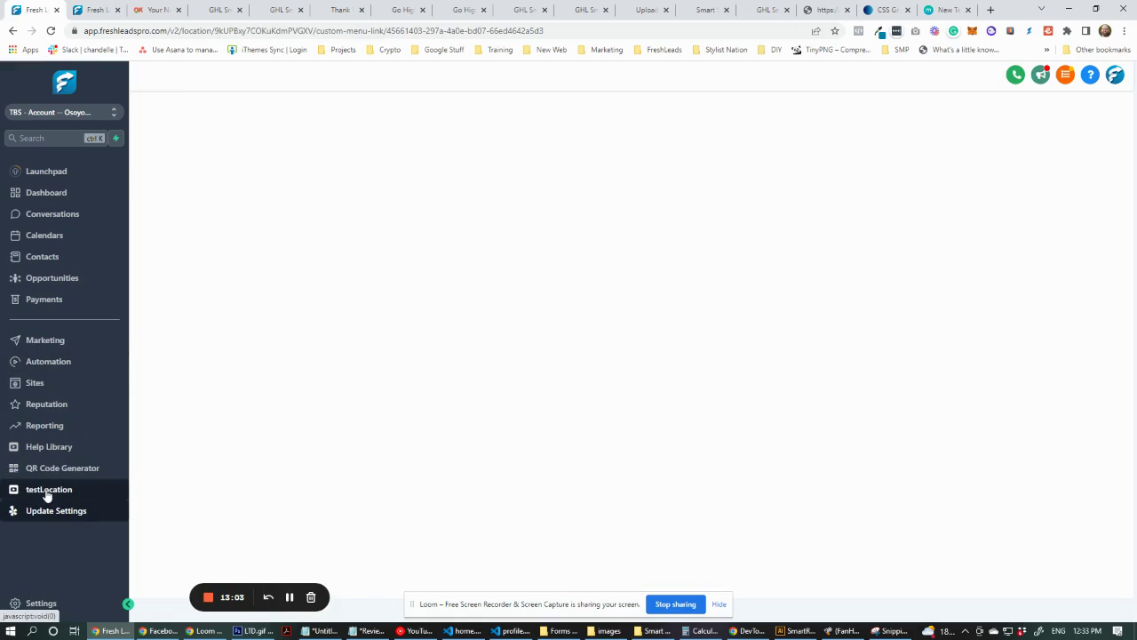